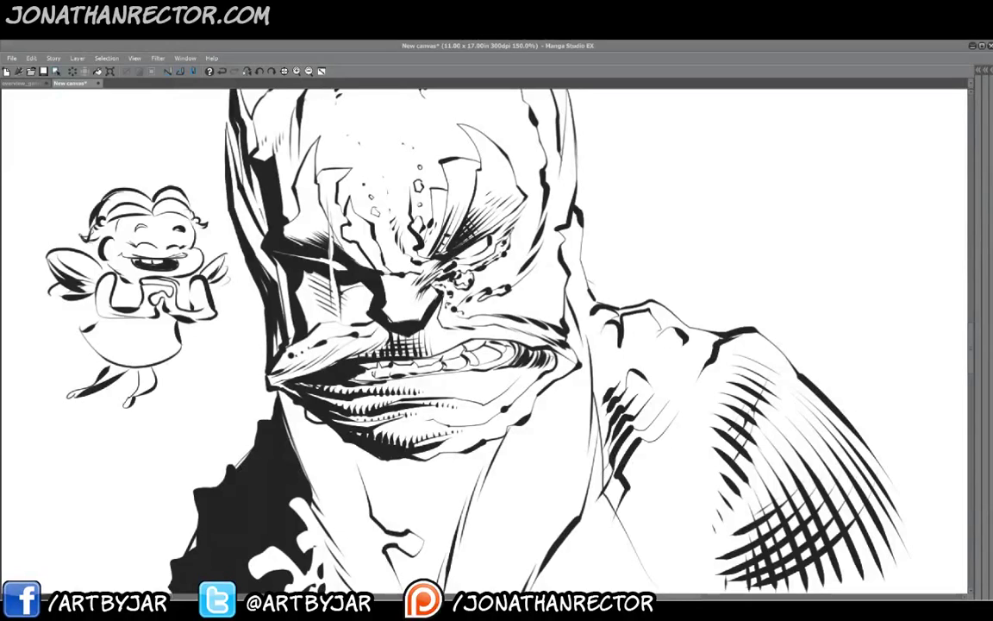
# - View the whole overview_game1 spread, and return to the New canvas drawing at 100% zoom
pyautogui.click(32, 83)
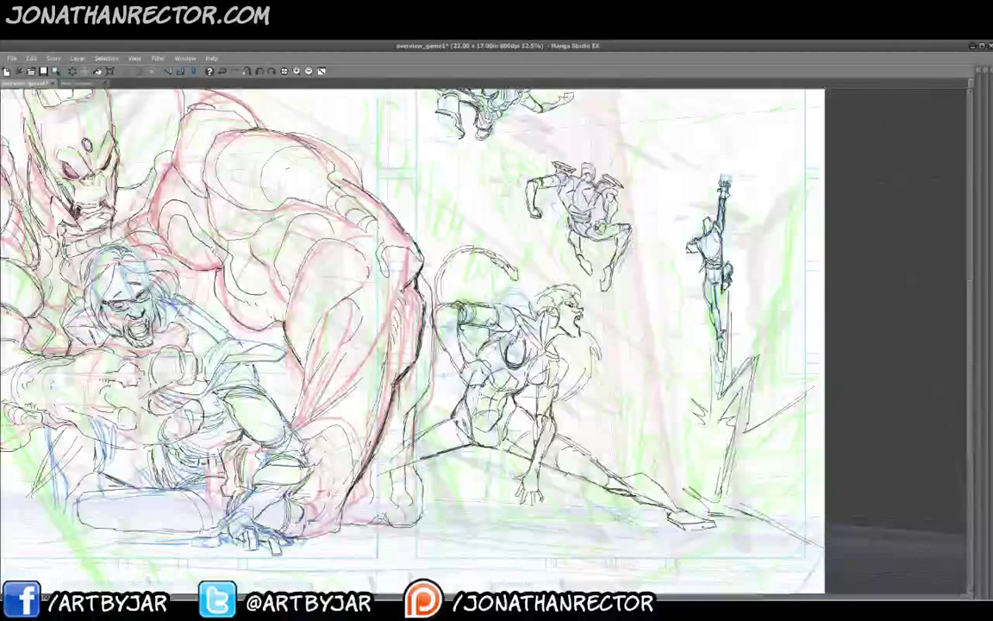
pyautogui.hotkey('ctrl', '0')
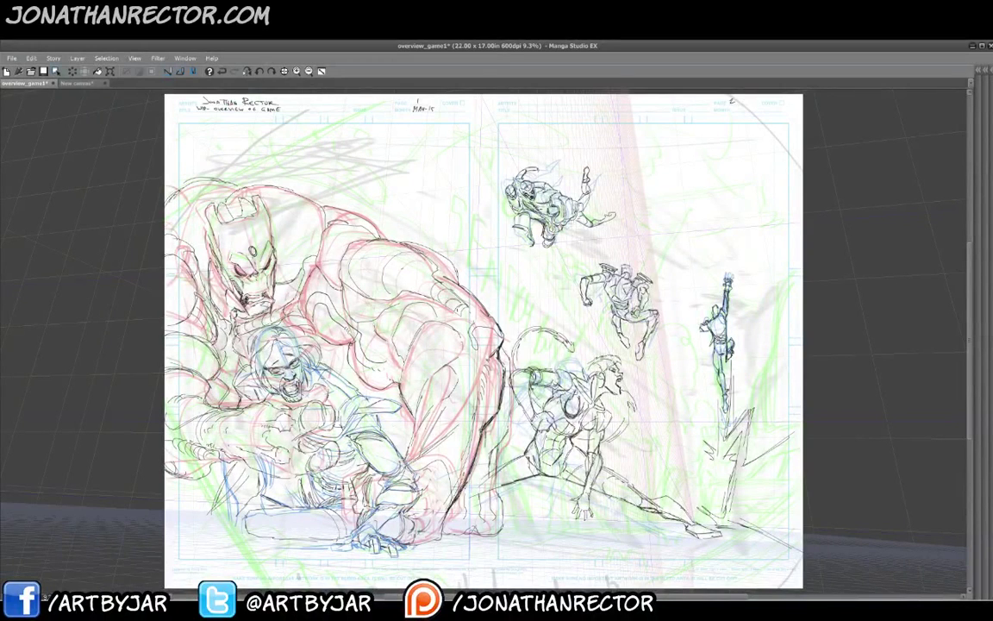
pyautogui.click(71, 82)
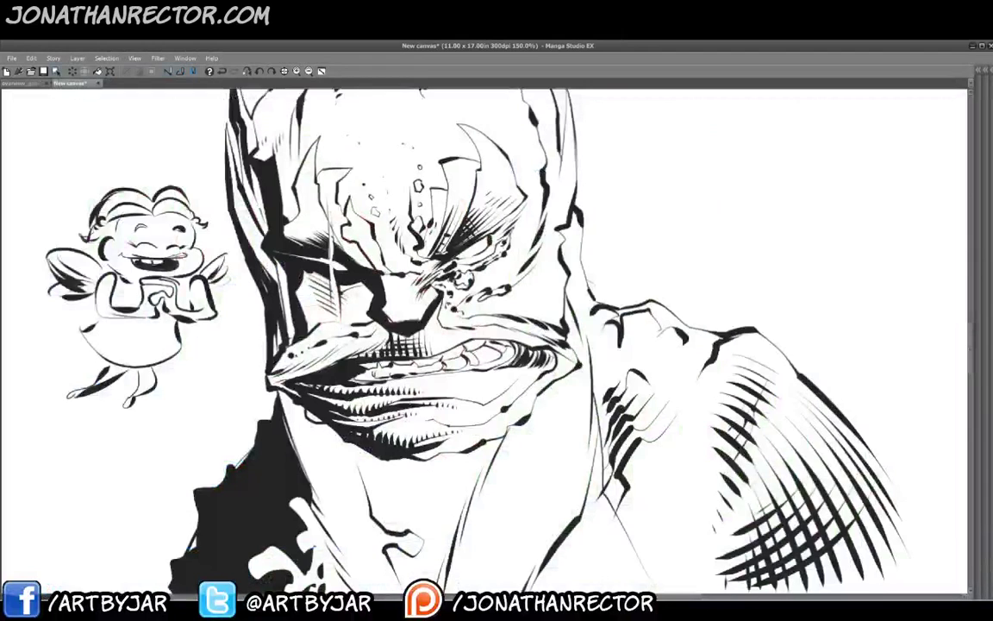
pyautogui.click(308, 72)
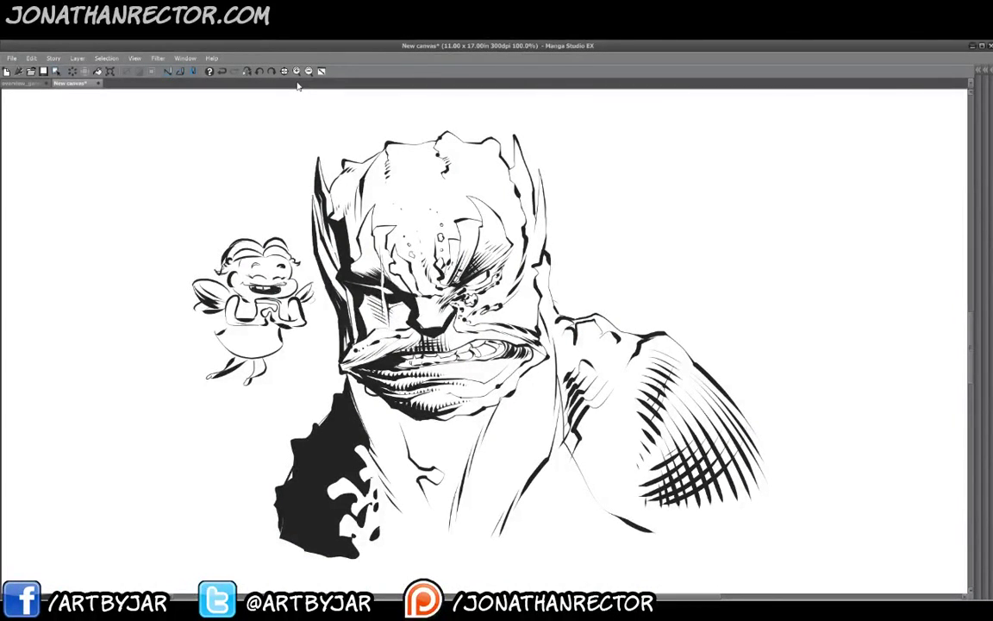
# - Return to the overview_game1 spread, show the palettes, and toggle Layer 7 and Layer 5 to check which figures each contains
pyautogui.click(38, 84)
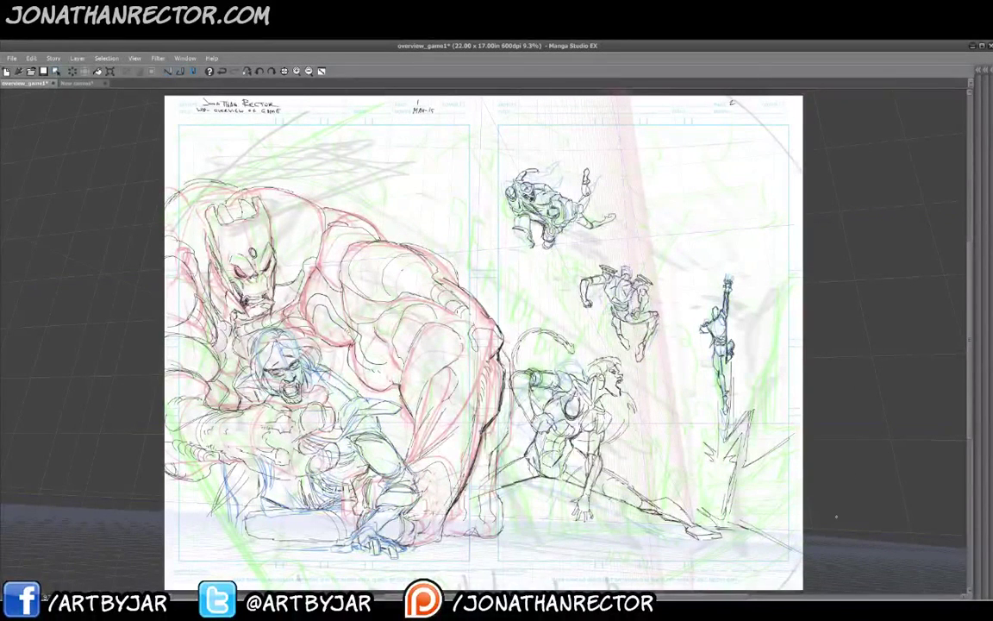
pyautogui.moveTo(298, 387); pyautogui.dragTo(263, 370)
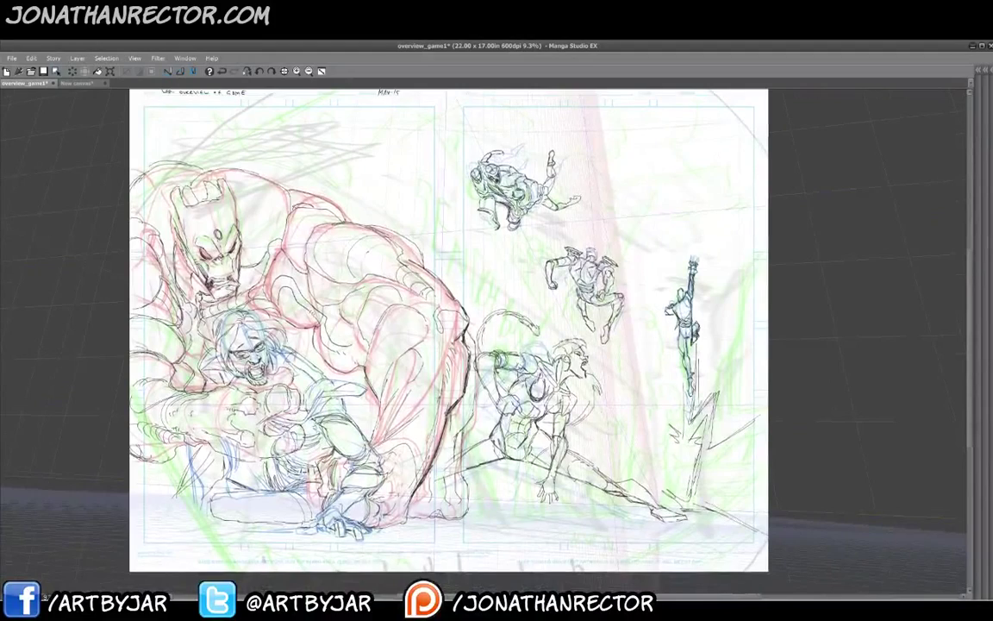
pyautogui.press('Tab')
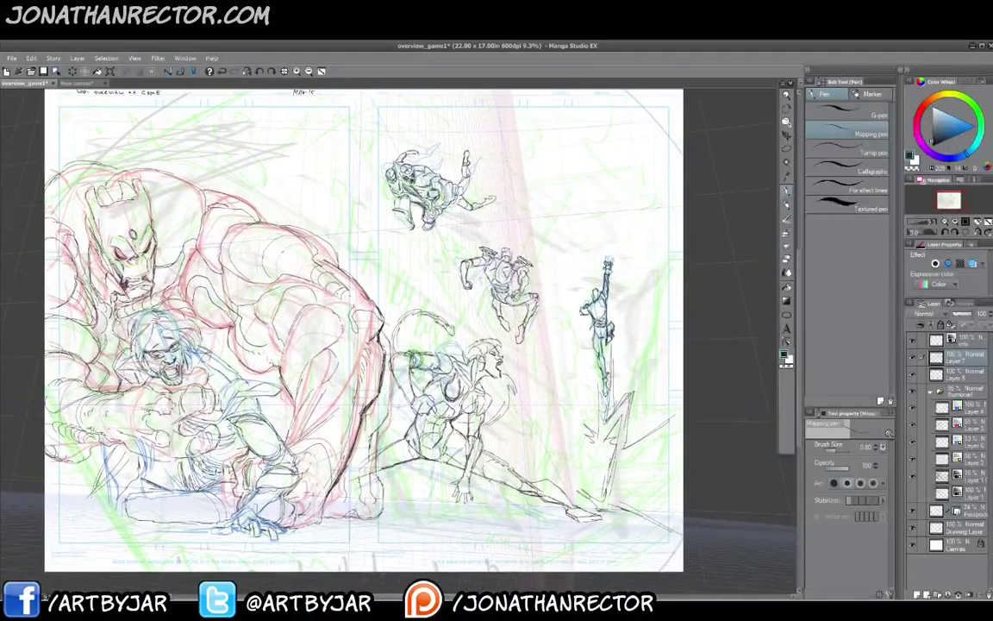
pyautogui.moveTo(332, 434); pyautogui.dragTo(377, 433)
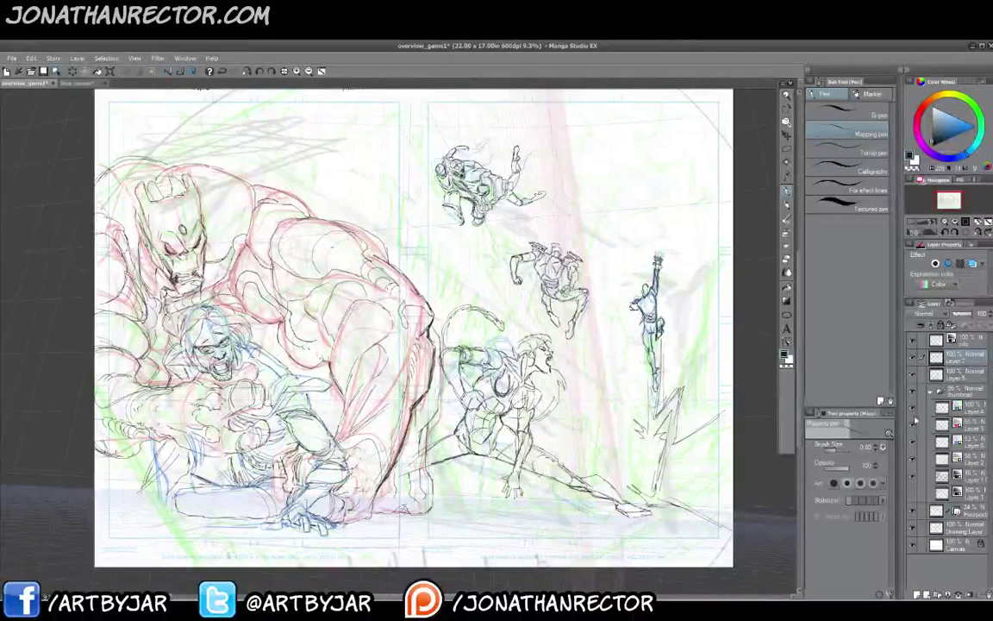
pyautogui.click(915, 357)
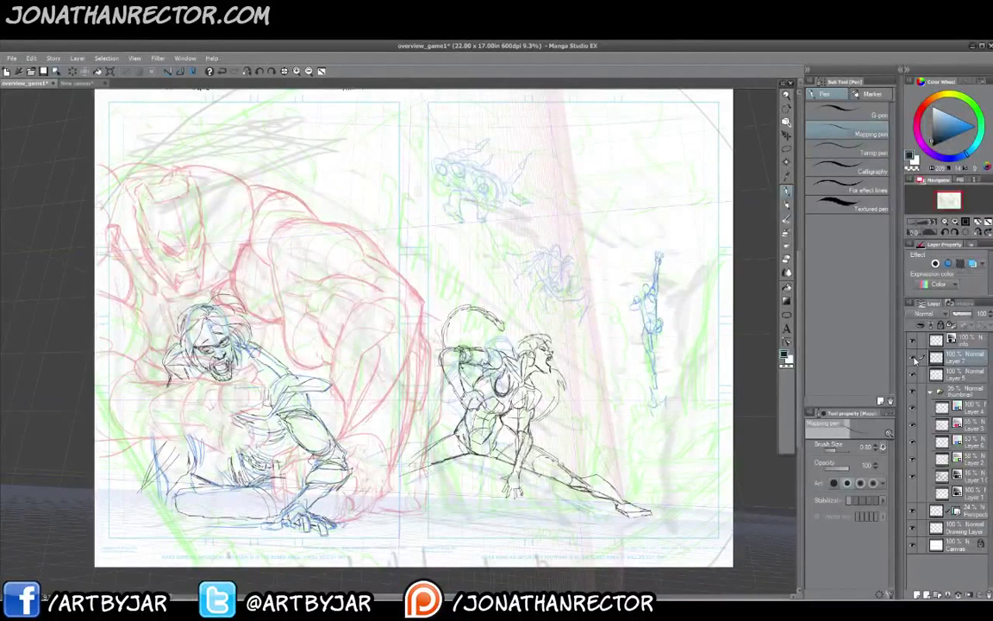
pyautogui.click(915, 375)
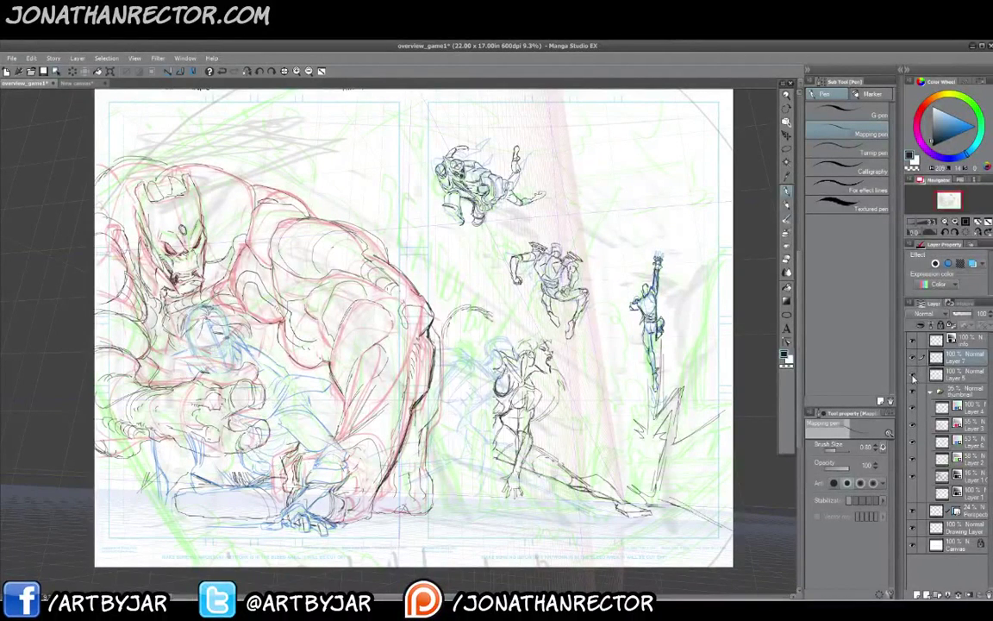
# - Select the crouching woman and her outstretched leg on the second page with a Lasso marquee
pyautogui.click(785, 160)
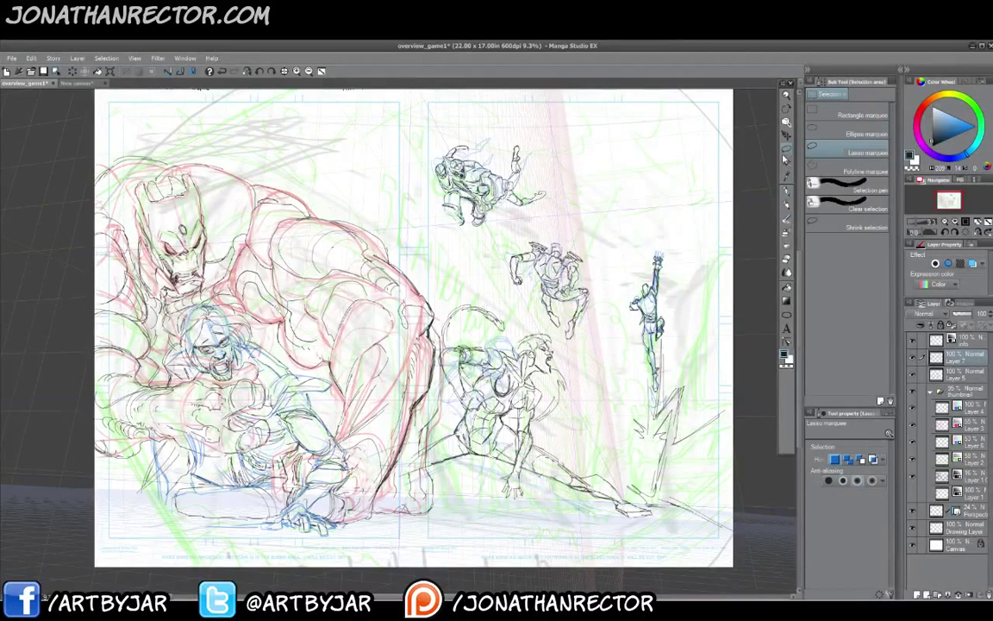
pyautogui.moveTo(433, 298)
pyautogui.mouseDown()
pyautogui.moveTo(507, 297)
pyautogui.moveTo(575, 380)
pyautogui.moveTo(583, 425)
pyautogui.moveTo(609, 463)
pyautogui.mouseUp()
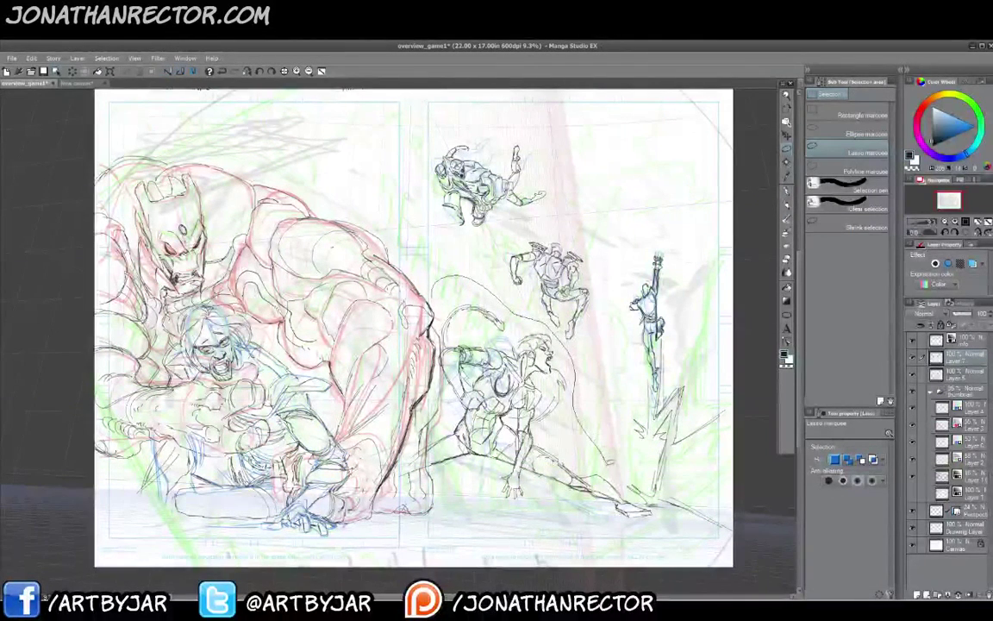
pyautogui.moveTo(545, 413)
pyautogui.mouseDown()
pyautogui.moveTo(593, 456)
pyautogui.moveTo(447, 470)
pyautogui.moveTo(352, 457)
pyautogui.moveTo(349, 402)
pyautogui.mouseUp()
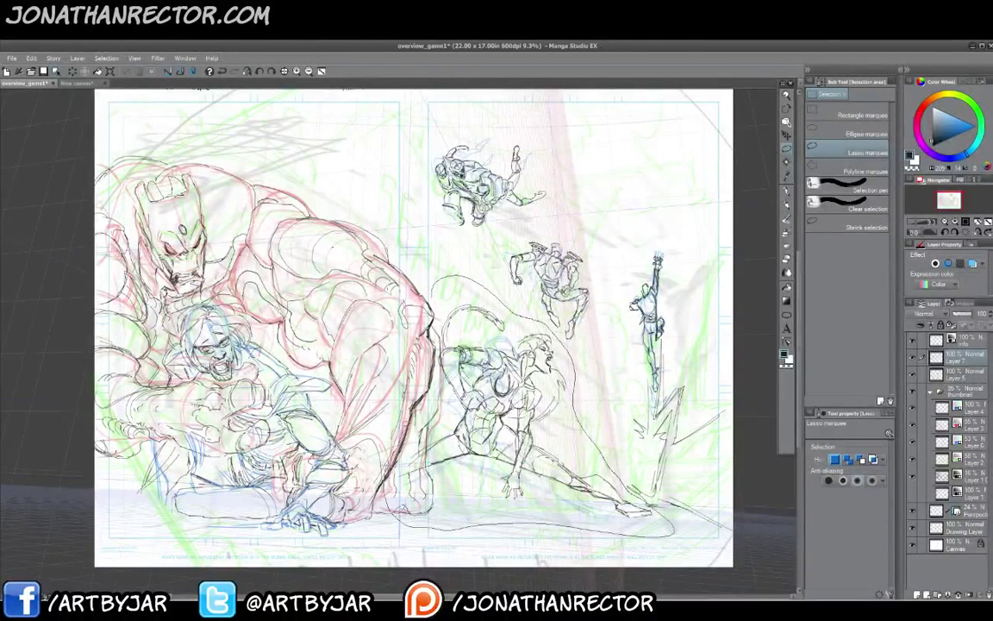
pyautogui.moveTo(382, 344); pyautogui.dragTo(379, 289)
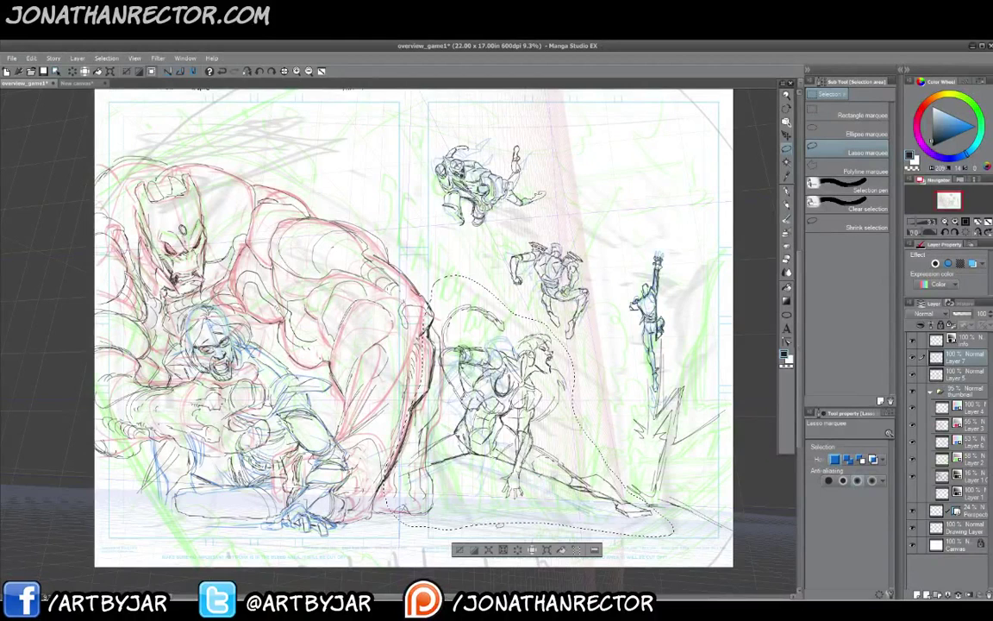
pyautogui.click(547, 550)
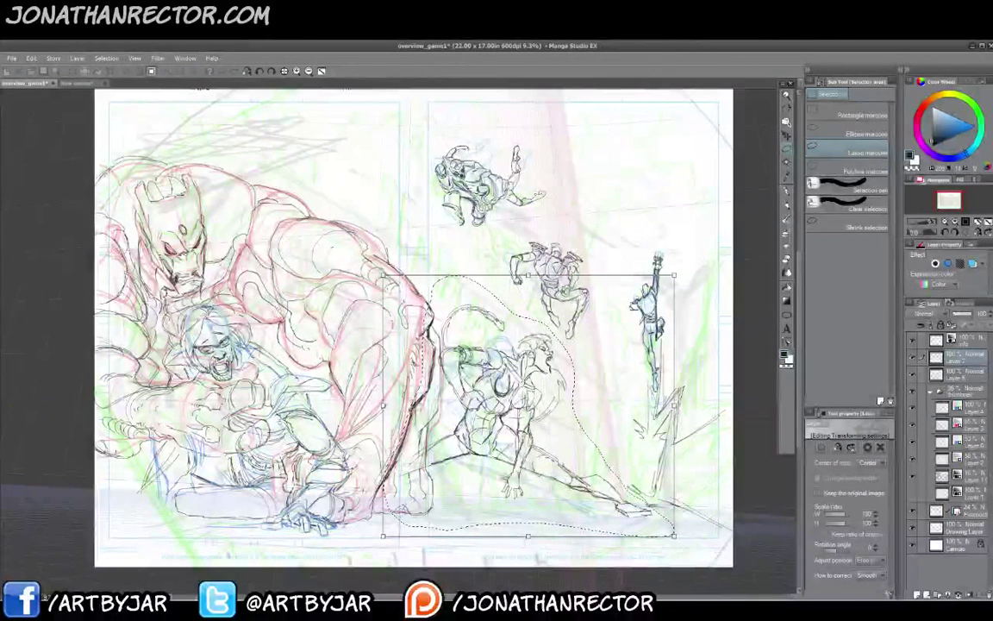
pyautogui.moveTo(384, 276); pyautogui.dragTo(399, 289)
pyautogui.moveTo(536, 412); pyautogui.dragTo(516, 404)
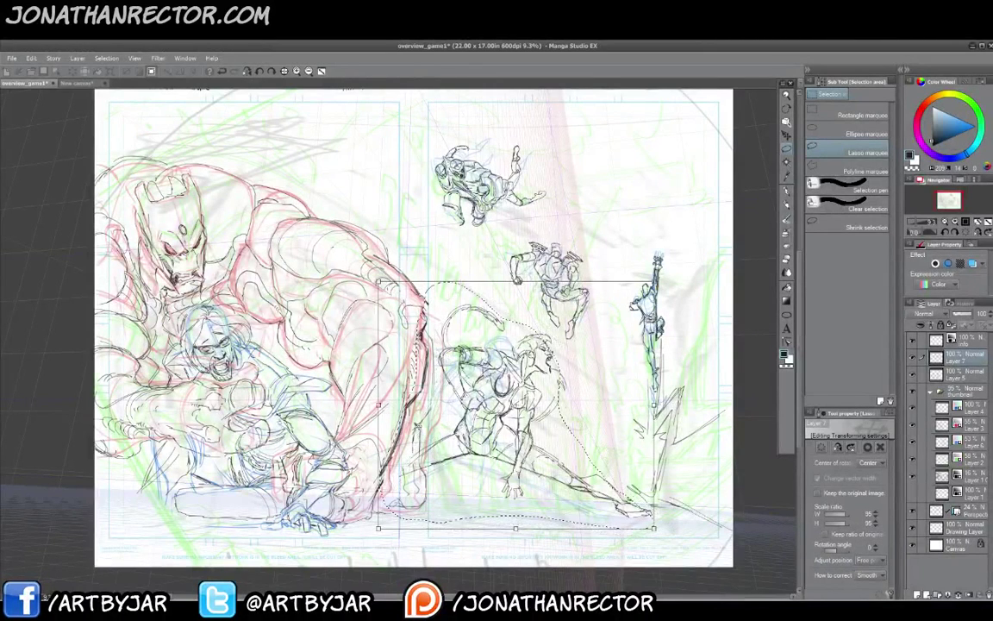
pyautogui.moveTo(437, 455)
pyautogui.mouseDown()
pyautogui.moveTo(392, 446)
pyautogui.moveTo(452, 450)
pyautogui.mouseUp()
pyautogui.press('Return')
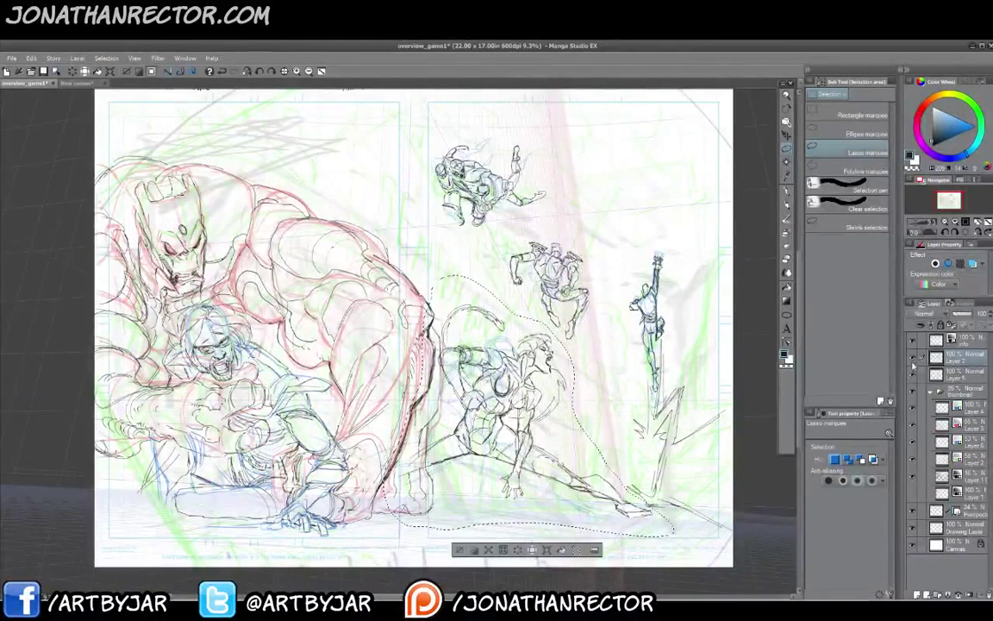
# - Make Layer 5 the active layer and scale the selected crouching woman down to about 86%
pyautogui.click(914, 374)
pyautogui.click(913, 374)
pyautogui.click(914, 374)
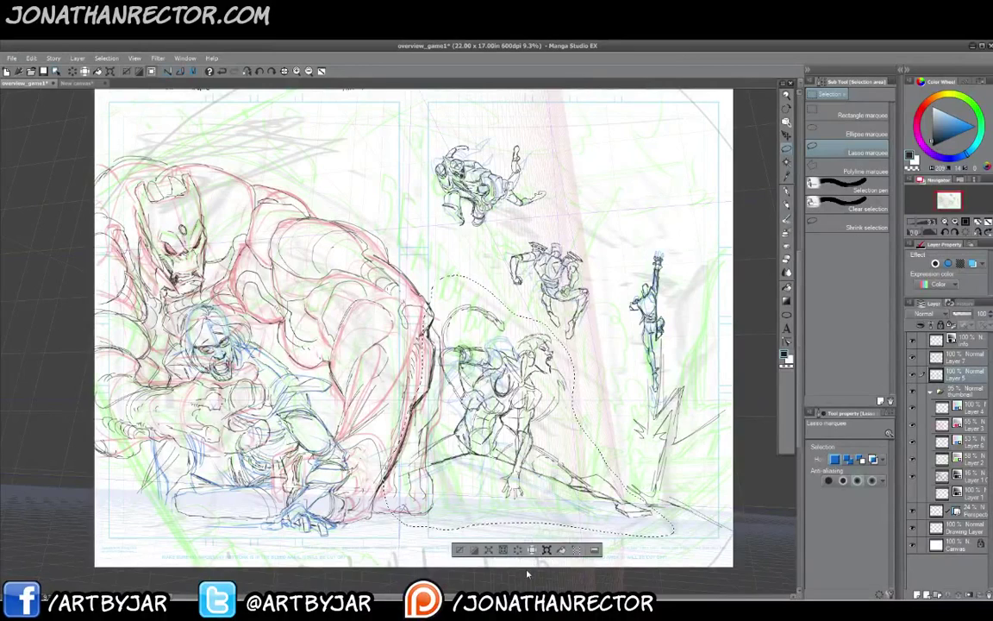
pyautogui.hotkey('ctrl', 't')
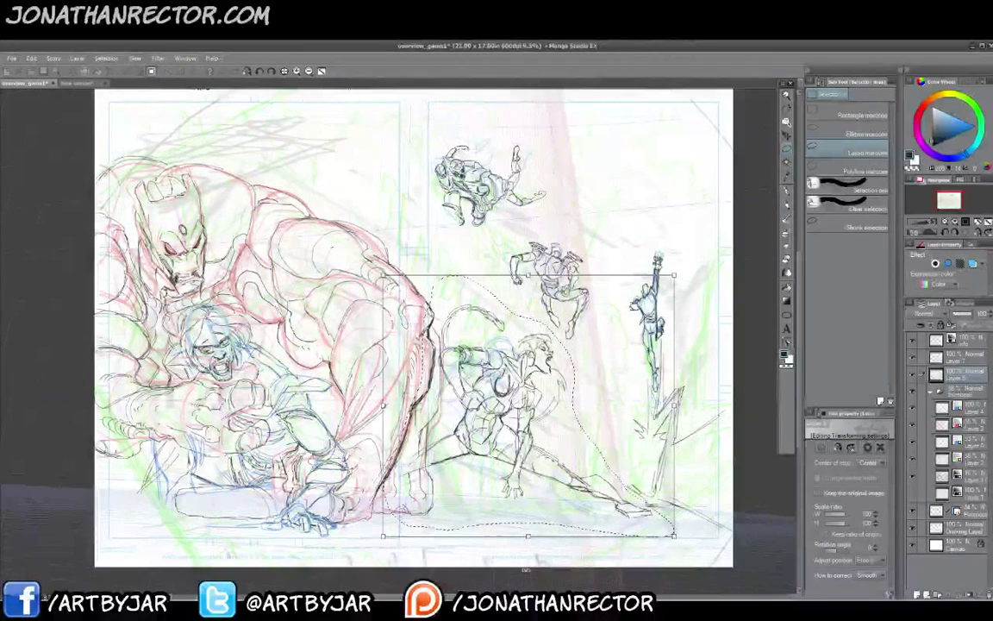
pyautogui.moveTo(672, 277); pyautogui.dragTo(632, 312)
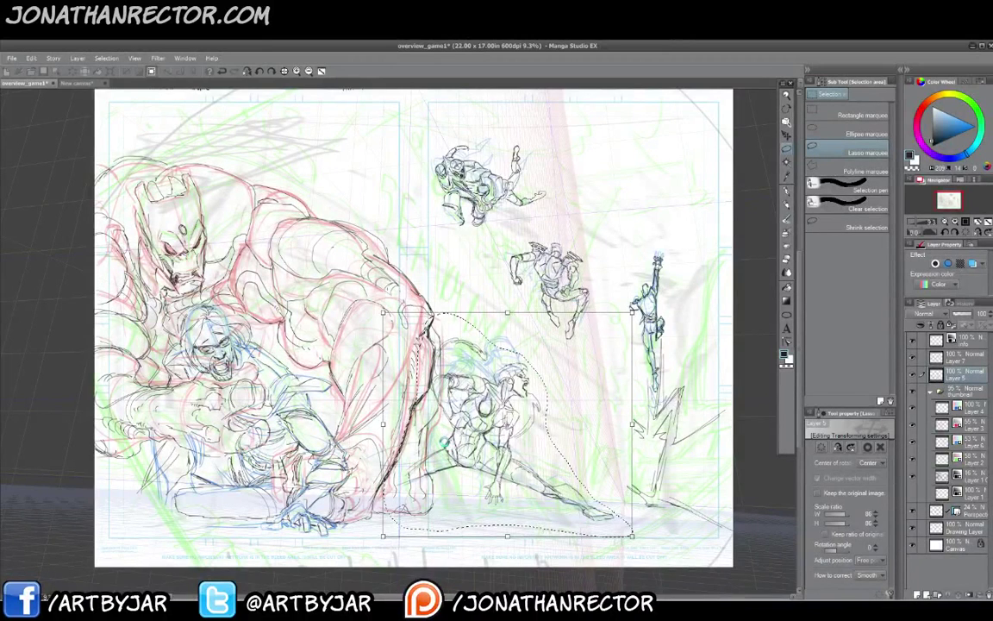
pyautogui.press('Return')
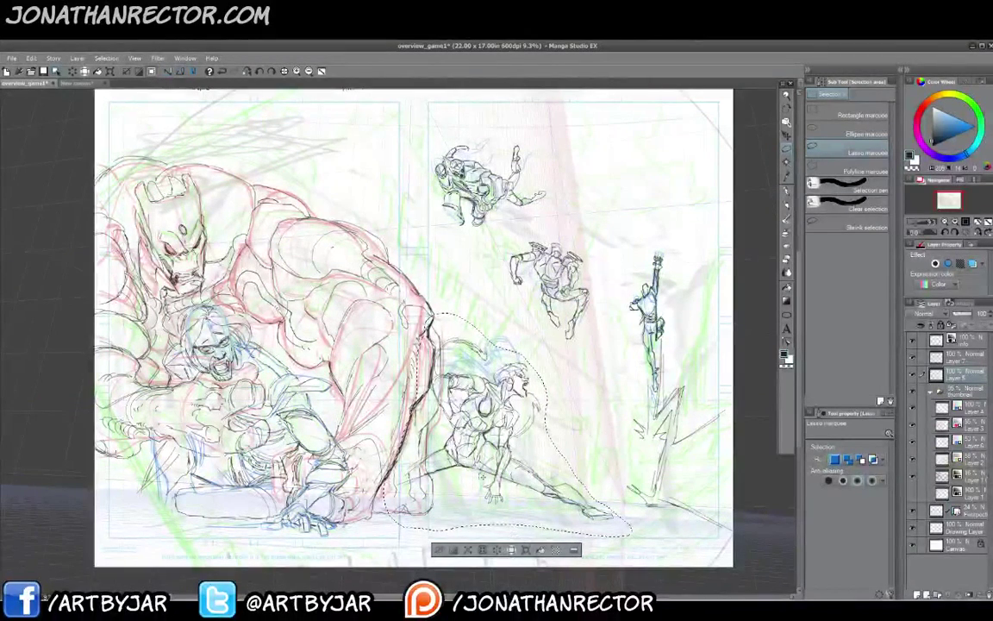
# - Move the selected crouching woman slightly upward, rotate her about 6 degrees clockwise, and deselect her
pyautogui.click(512, 550)
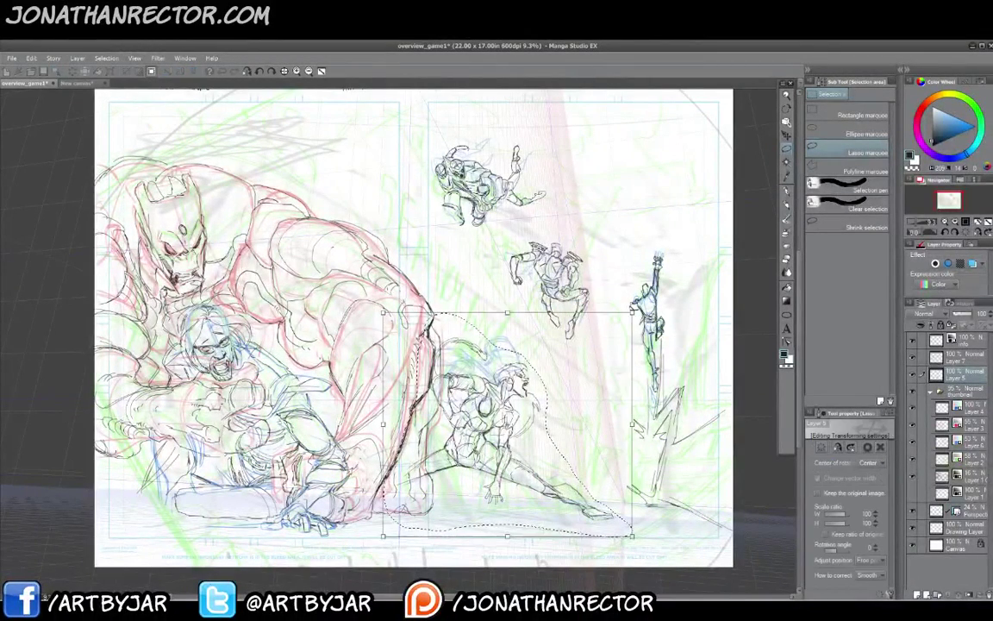
pyautogui.moveTo(508, 418); pyautogui.dragTo(510, 408)
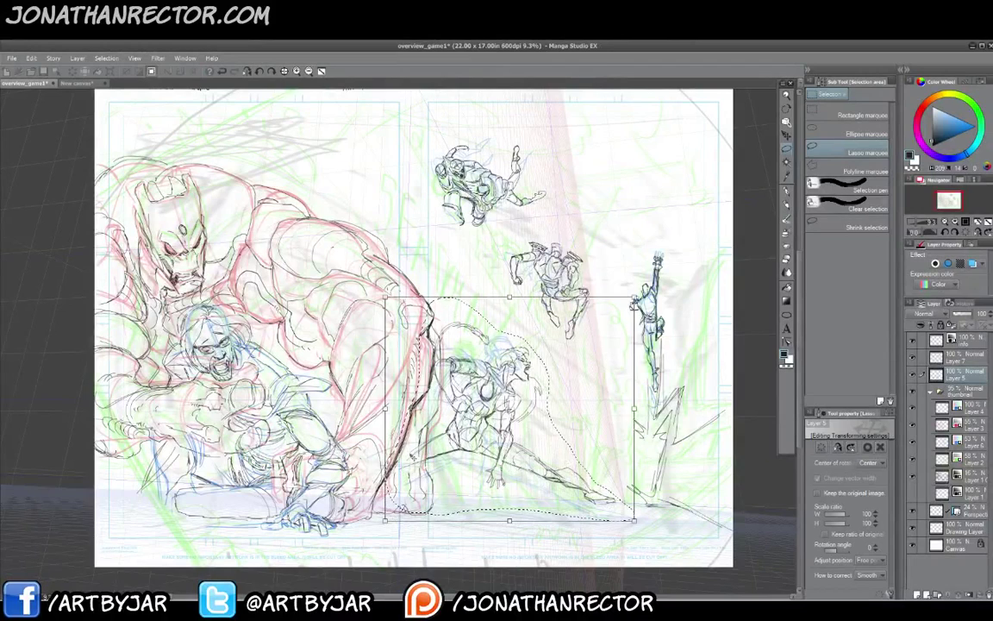
pyautogui.moveTo(458, 463); pyautogui.dragTo(455, 459)
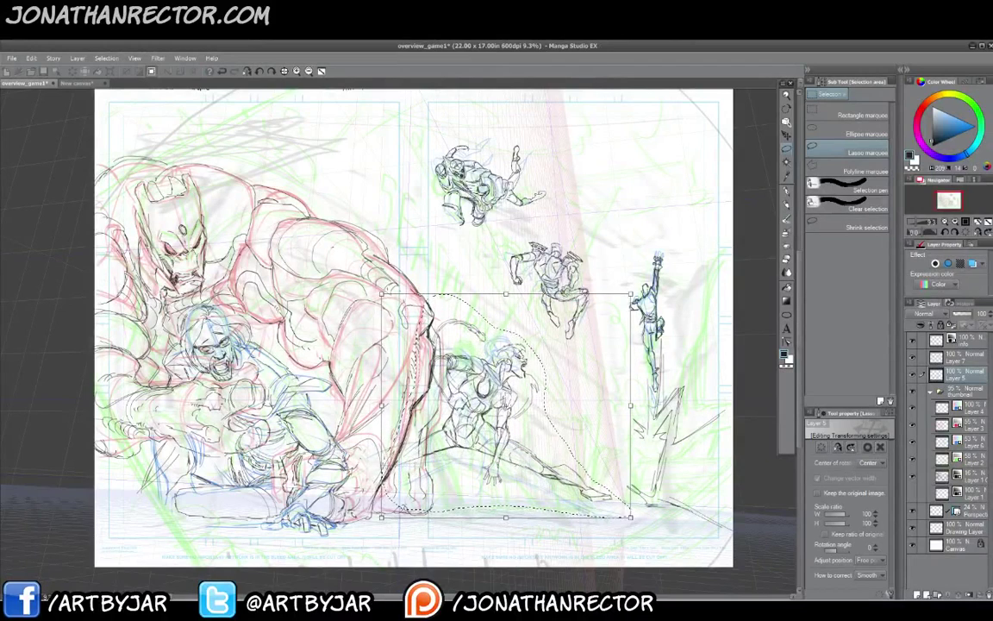
pyautogui.moveTo(355, 523); pyautogui.dragTo(352, 514)
pyautogui.moveTo(311, 463); pyautogui.dragTo(307, 450)
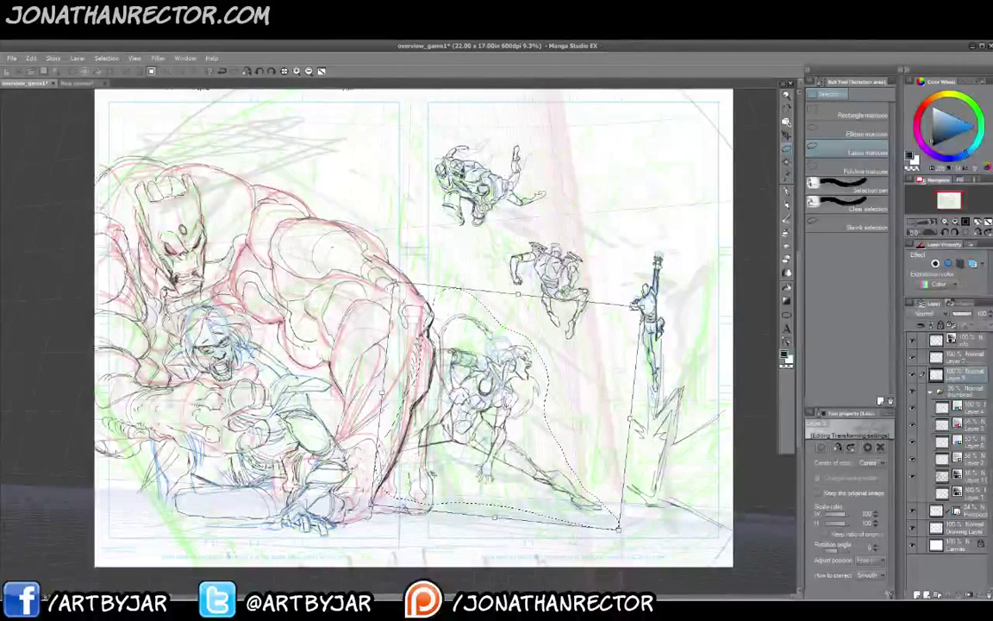
pyautogui.moveTo(466, 465); pyautogui.dragTo(467, 468)
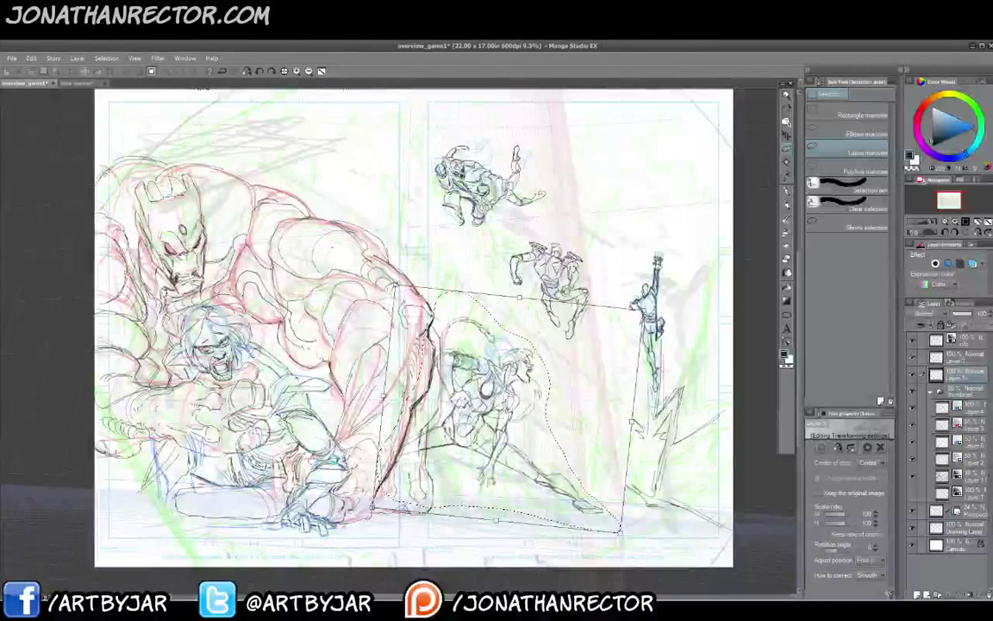
pyautogui.press('Return')
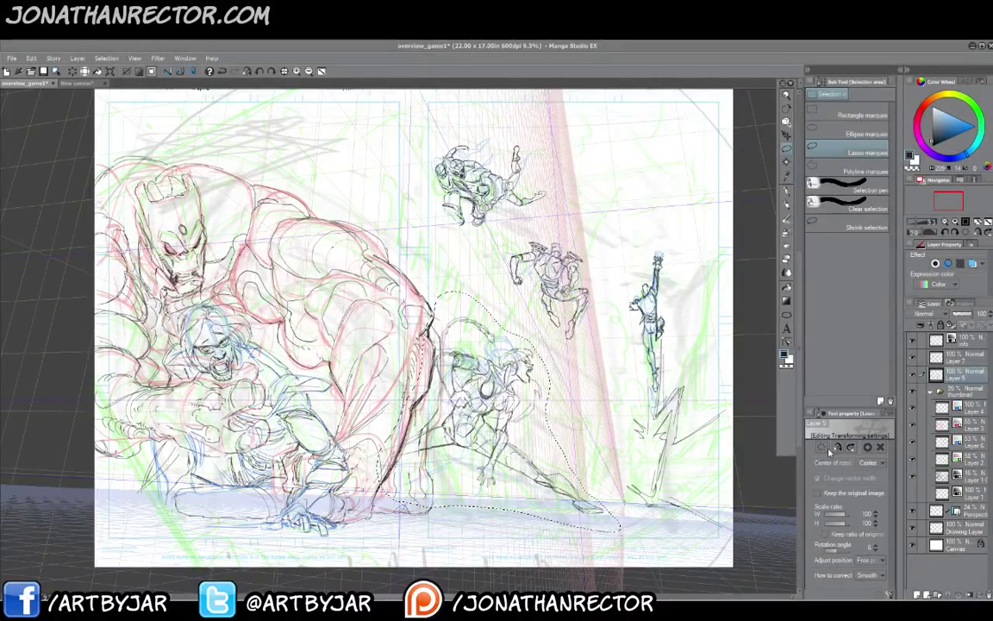
pyautogui.click(831, 450)
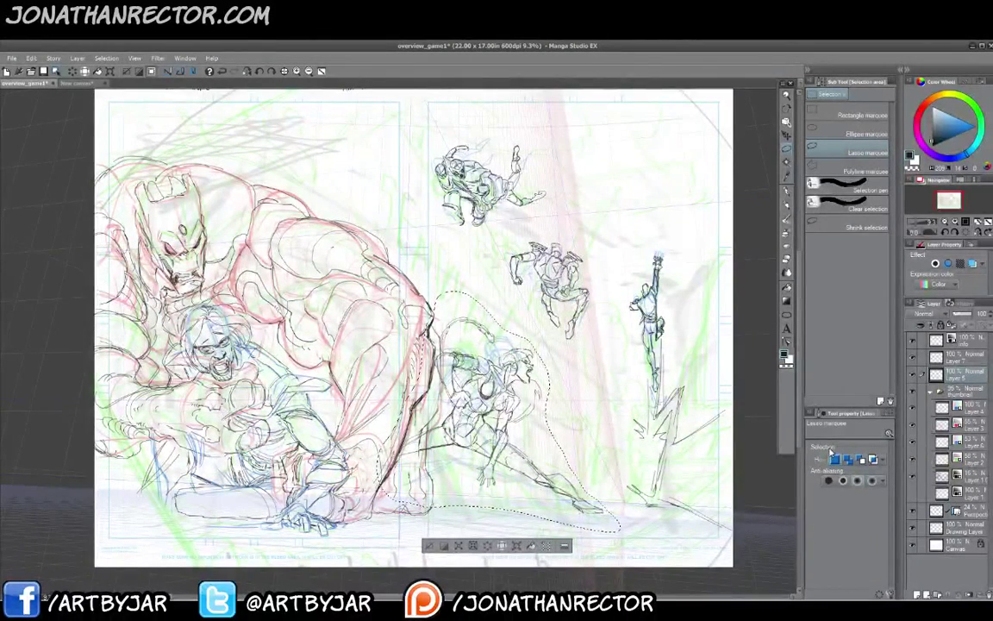
pyautogui.click(429, 545)
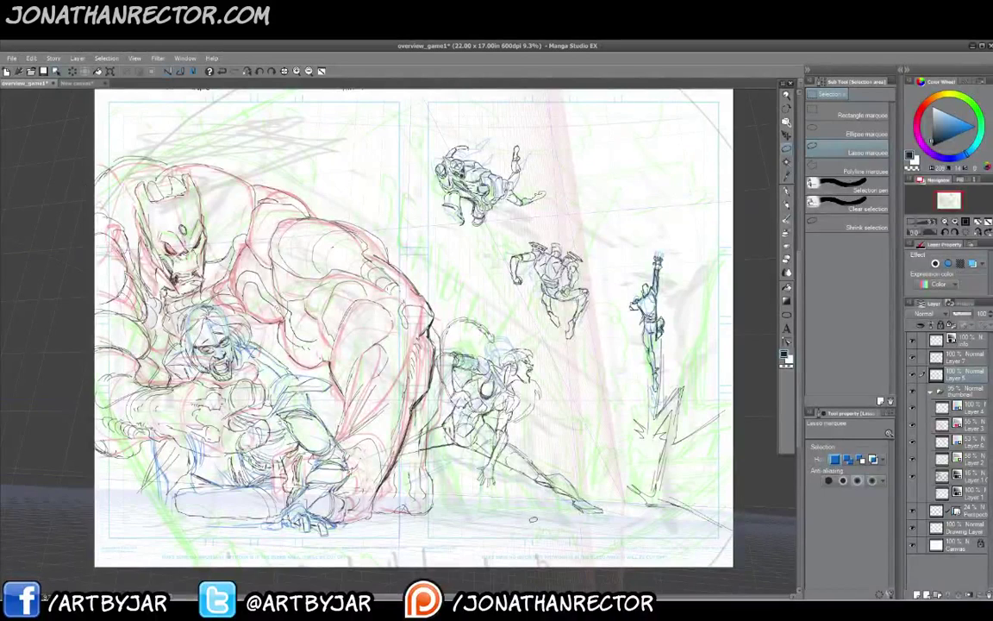
# - Activate the Mapping pen and toggle Layer 5's visibility to check the repositioned crouching woman against the rest of the spread
pyautogui.moveTo(535, 524); pyautogui.dragTo(537, 509)
pyautogui.moveTo(320, 338); pyautogui.dragTo(320, 347)
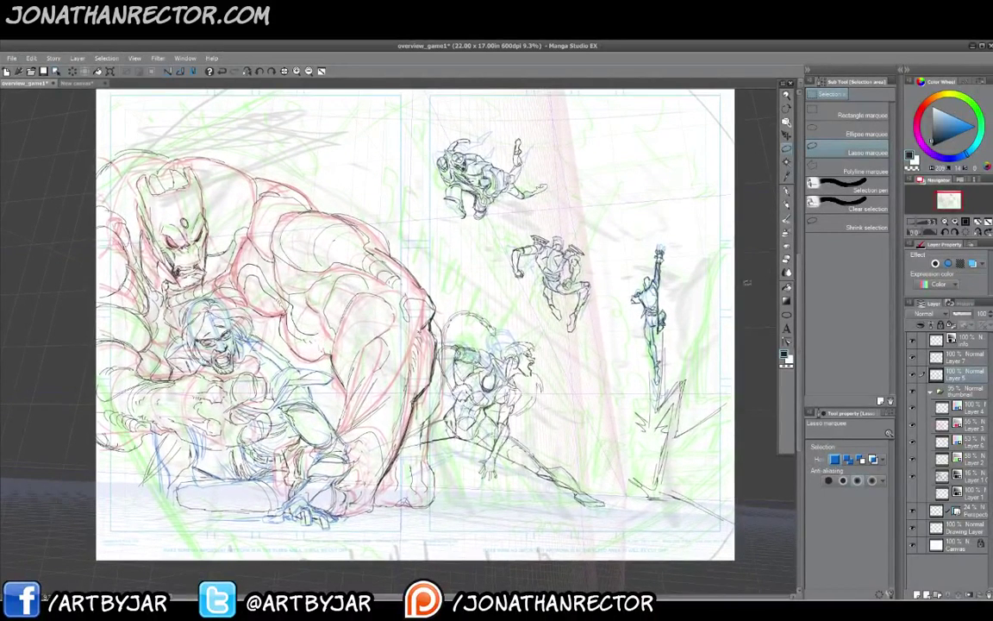
pyautogui.click(786, 218)
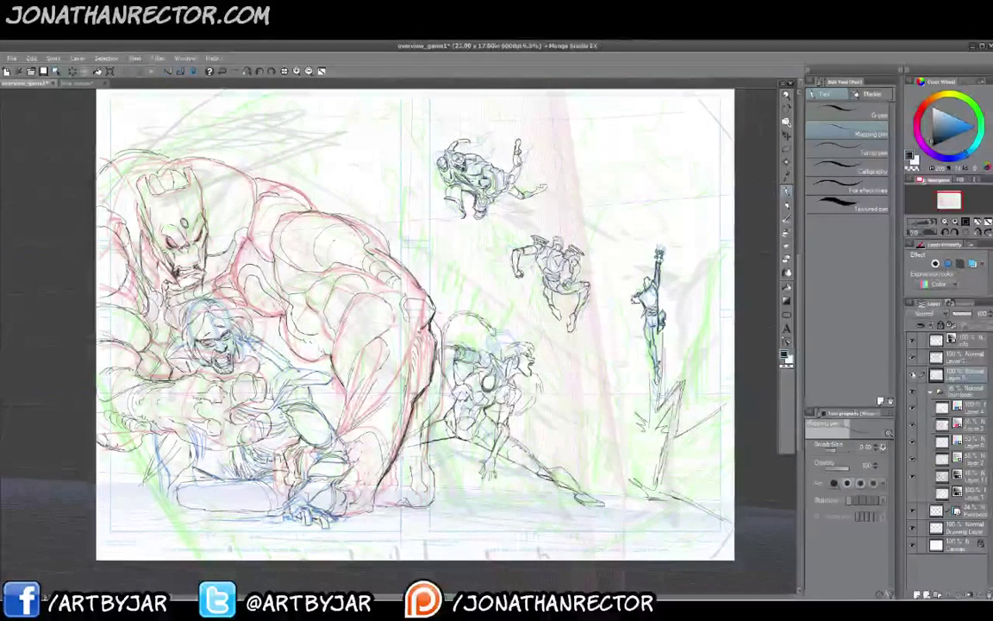
pyautogui.click(914, 376)
pyautogui.click(914, 376)
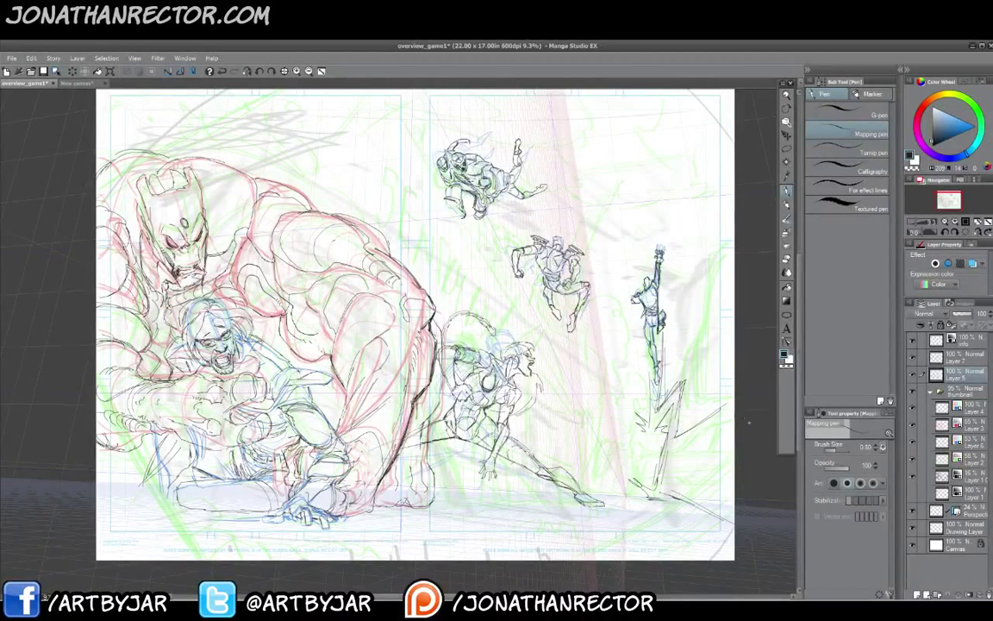
# - Shift the perspective grid layer up and to the right with Move layer, and make Layer 4 in the thumbnail folder active
pyautogui.click(913, 511)
pyautogui.click(913, 512)
pyautogui.click(786, 136)
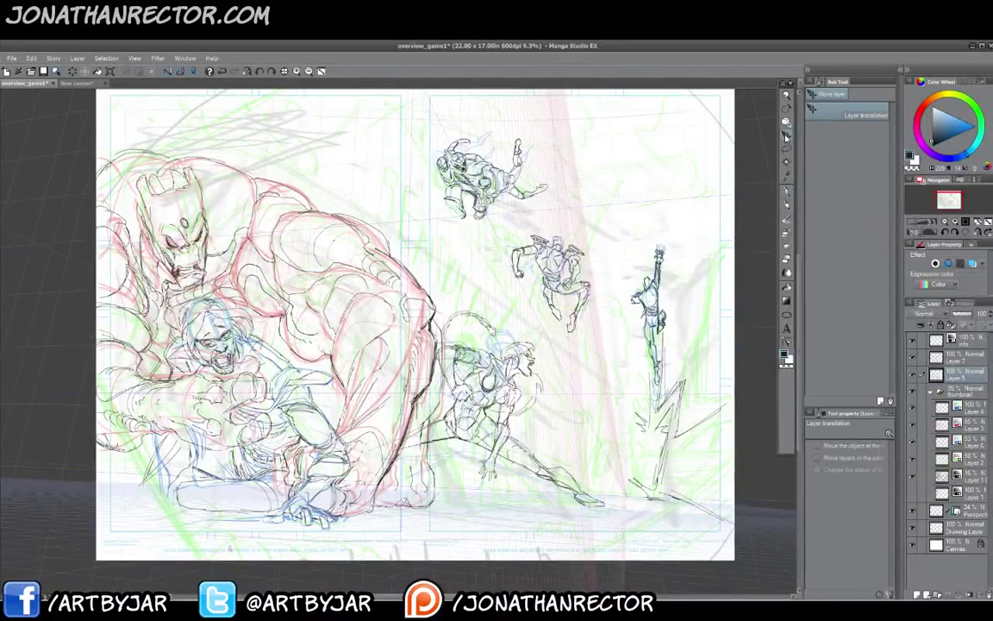
pyautogui.click(968, 513)
pyautogui.moveTo(626, 498); pyautogui.dragTo(677, 475)
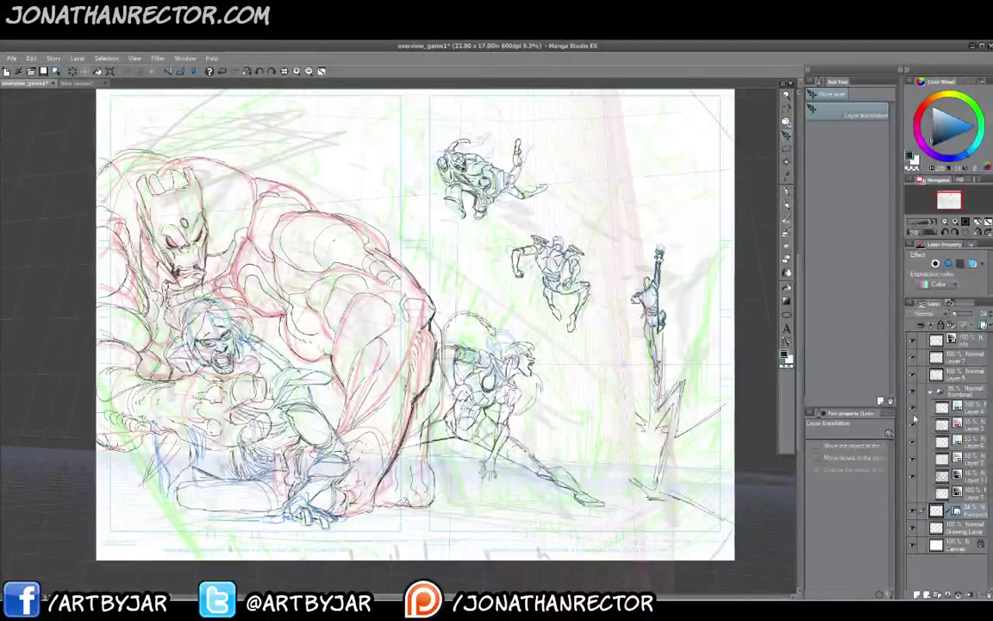
pyautogui.click(973, 263)
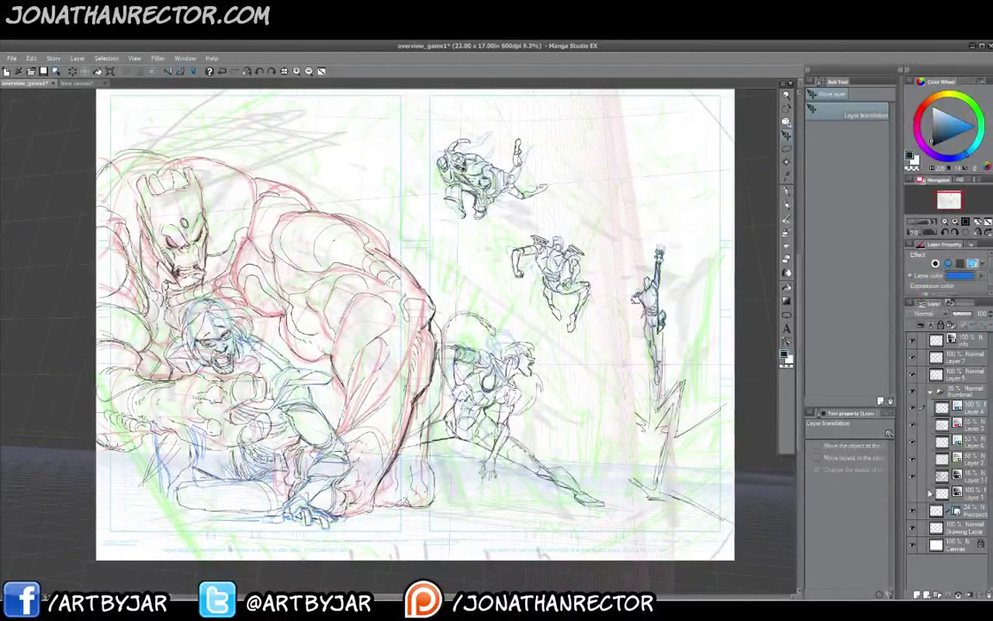
# - Rough in a small figure with Jonathan Pencil 2 between the crouching woman and the jagged spikes, and erase it with the Softer eraser at size 15
pyautogui.click(787, 202)
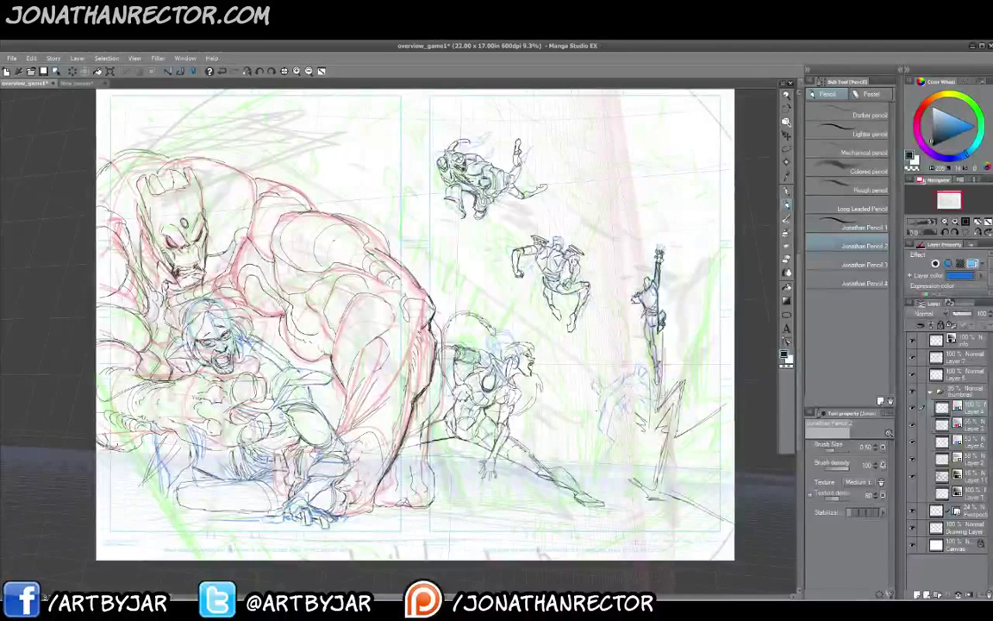
pyautogui.moveTo(661, 347); pyautogui.dragTo(662, 402)
pyautogui.press('e')
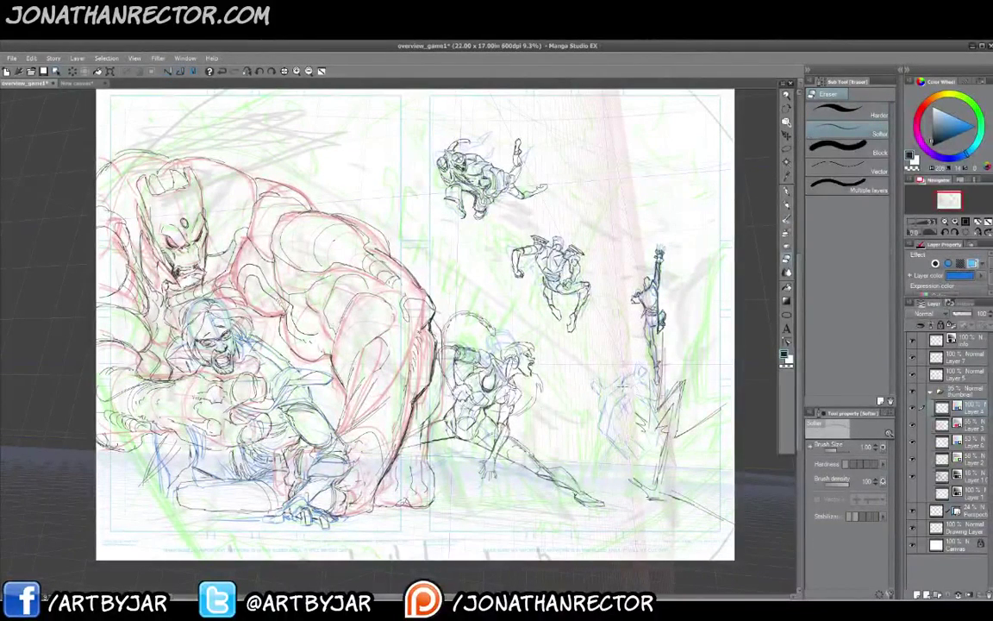
pyautogui.press(']')
pyautogui.press(']')
pyautogui.press(']')
pyautogui.press(']')
pyautogui.press(']')
pyautogui.press(']')
pyautogui.press(']')
pyautogui.press(']')
pyautogui.press(']')
pyautogui.press(']')
pyautogui.moveTo(632, 388)
pyautogui.mouseDown()
pyautogui.moveTo(649, 371)
pyautogui.moveTo(659, 420)
pyautogui.mouseUp()
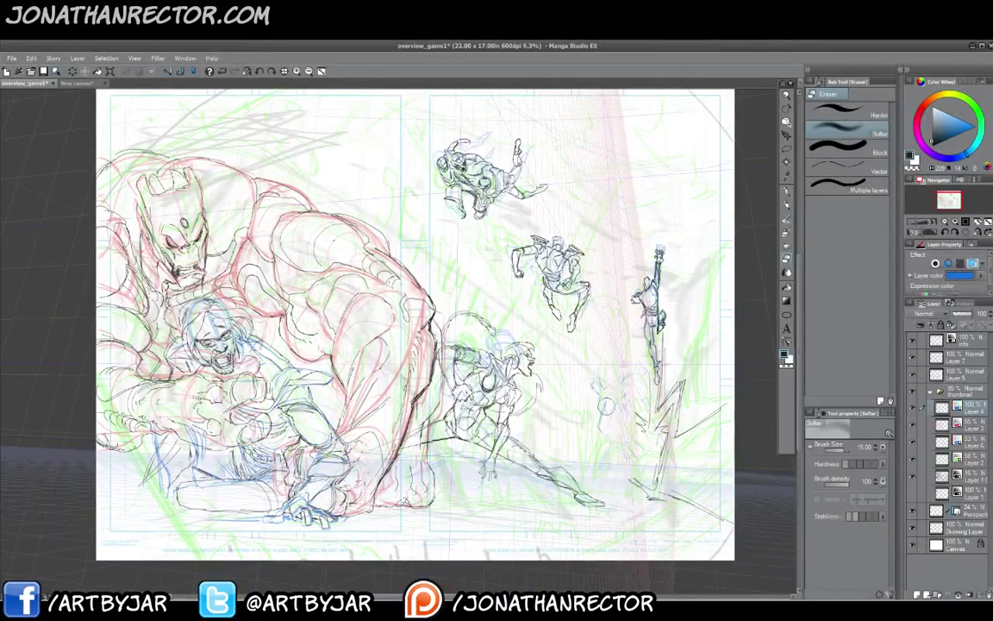
# - Resketch the small rough figure beside the jagged spikes on Layer 4, erasing and redrawing its lines
pyautogui.press('p')
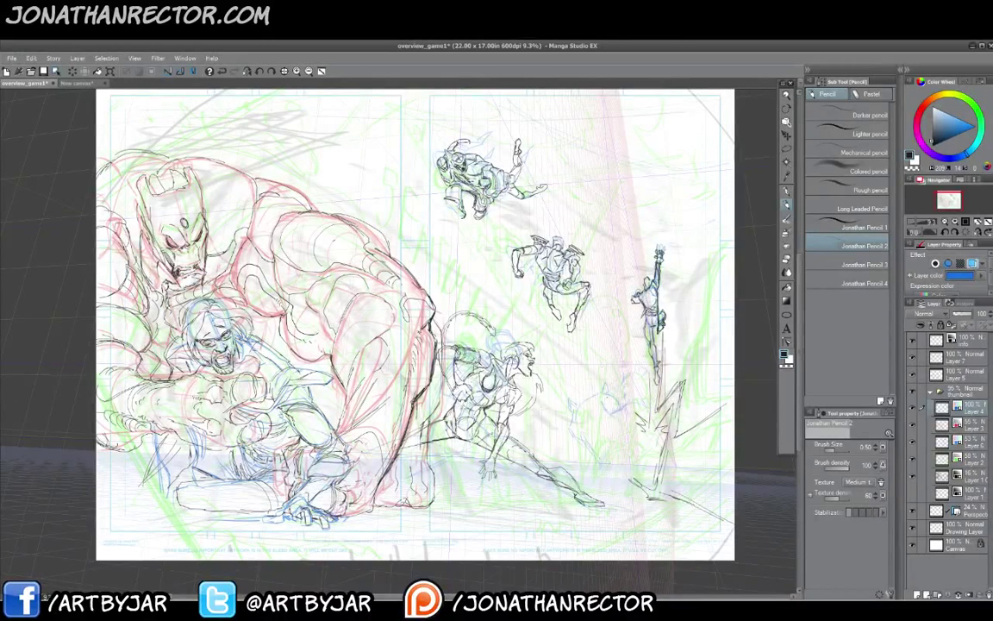
pyautogui.press('e')
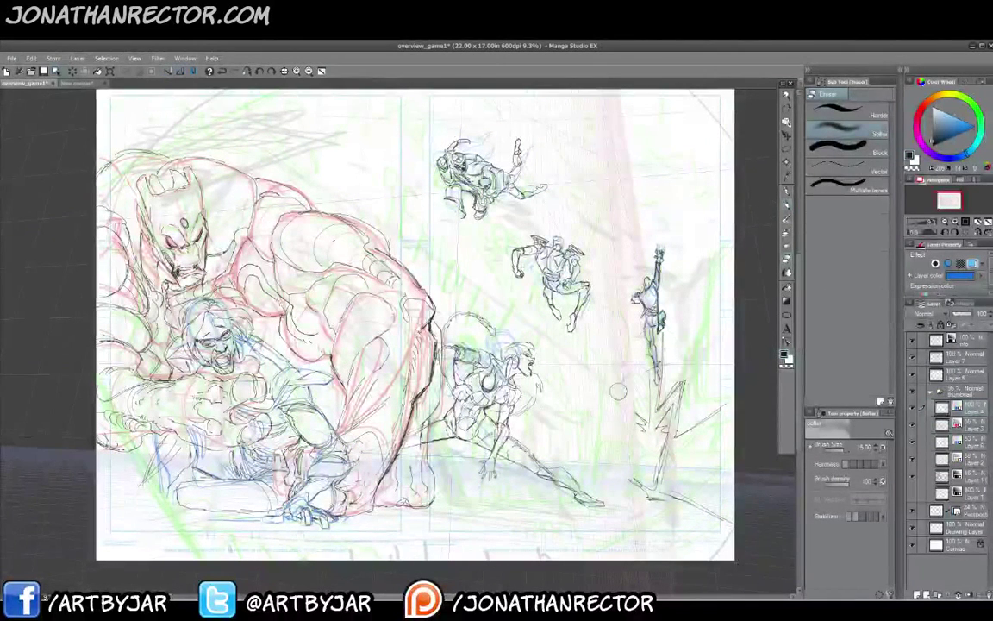
pyautogui.press('p')
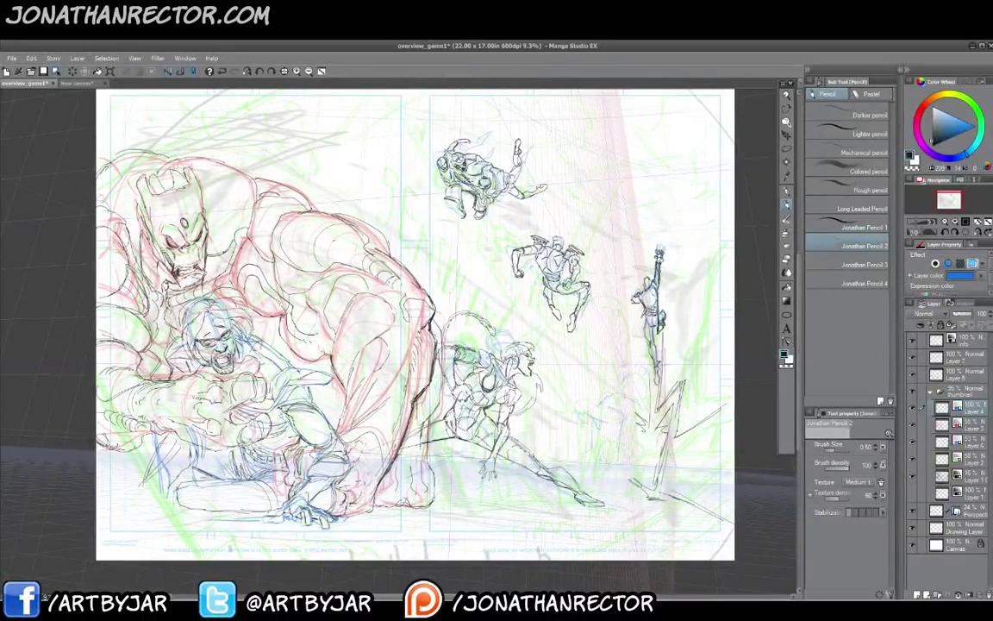
# - Hide Layer 7 to clear the inked giant and flying figures from the spread
pyautogui.click(297, 70)
pyautogui.moveTo(164, 445); pyautogui.dragTo(215, 446)
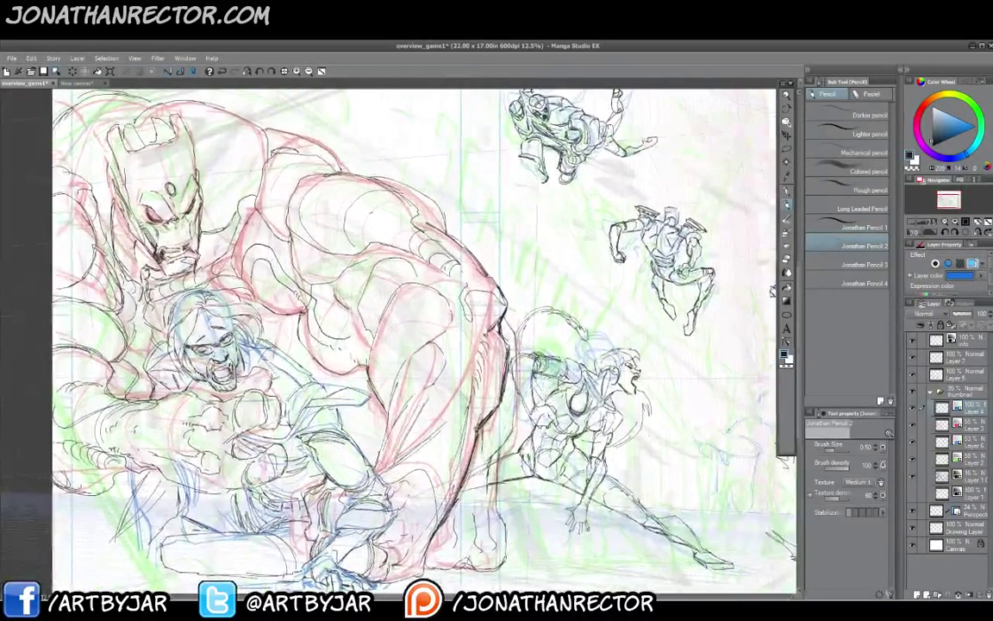
pyautogui.click(912, 358)
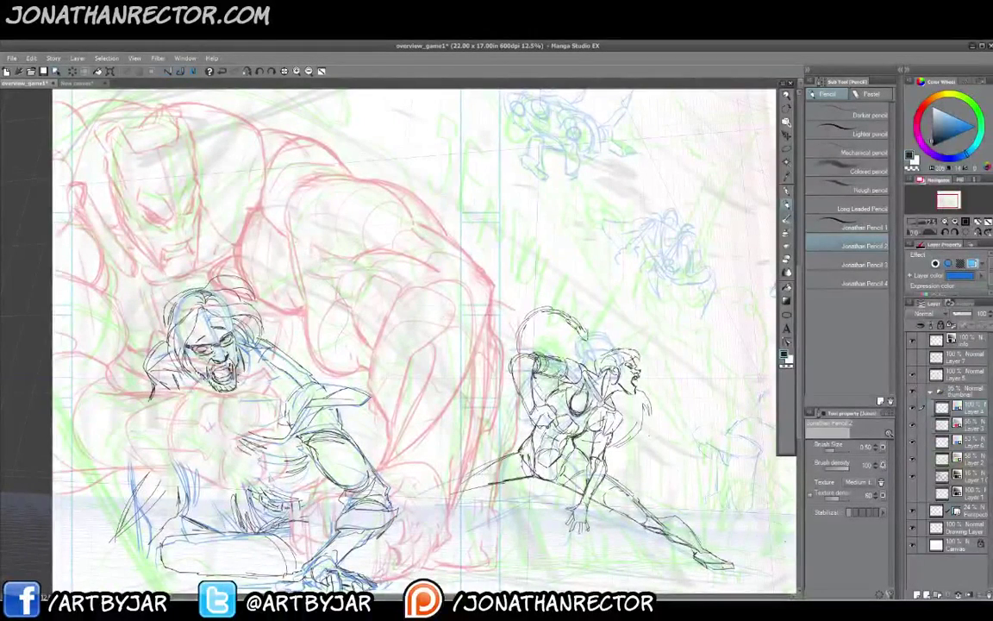
# - Set Jonathan Pencil 2 to brush size 1.50 and erase the trial strokes over the giant's arm
pyautogui.moveTo(309, 245); pyautogui.dragTo(326, 284)
pyautogui.press(']')
pyautogui.press('e')
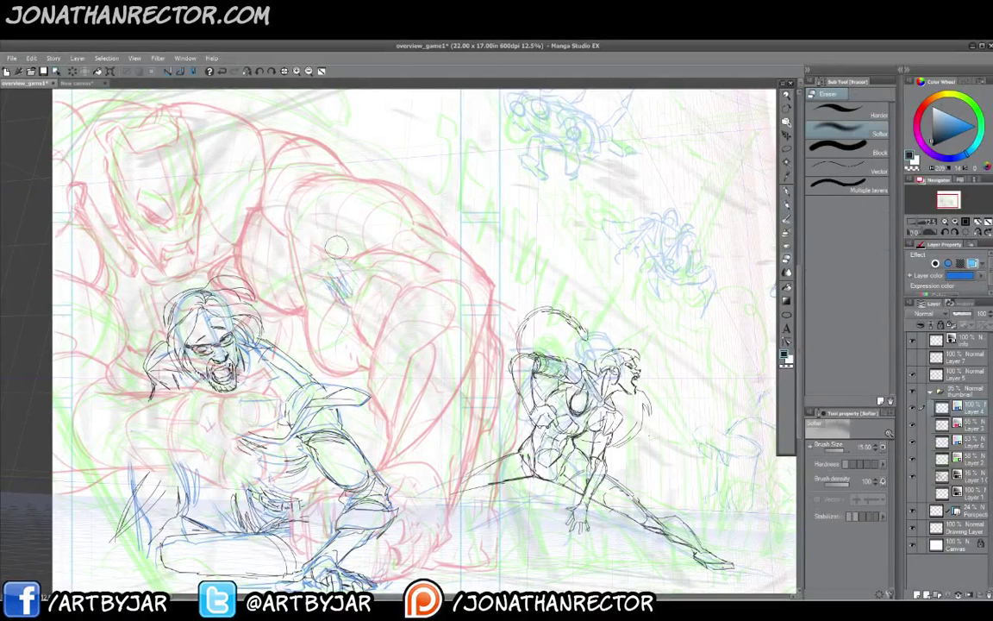
# - Sketch an oval head with facial guidelines for a new figure behind the bearded man's shoulder
pyautogui.press('p')
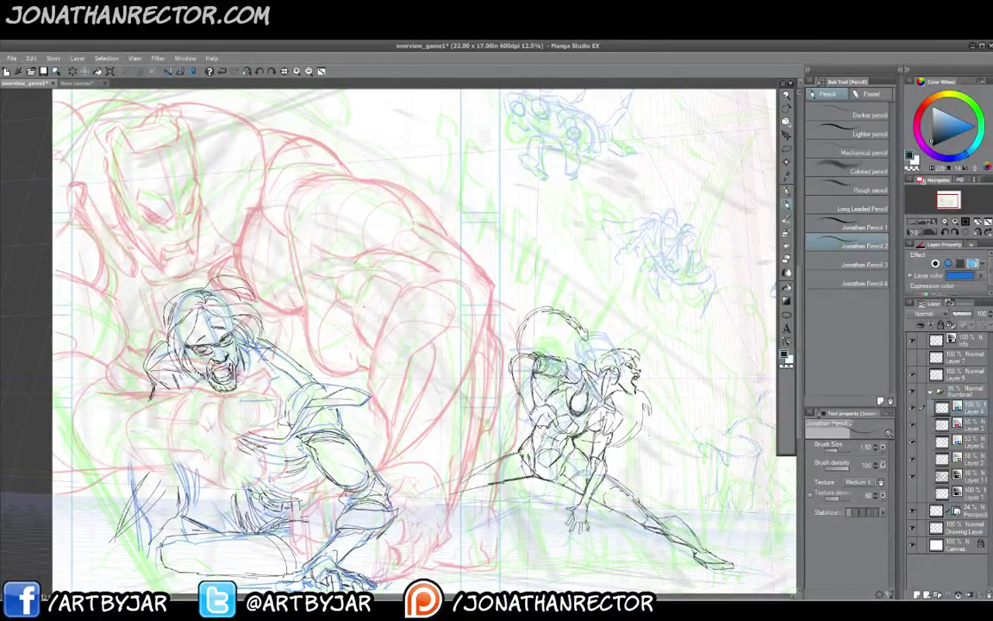
pyautogui.moveTo(343, 241)
pyautogui.mouseDown()
pyautogui.moveTo(330, 267)
pyautogui.moveTo(326, 234)
pyautogui.moveTo(372, 269)
pyautogui.moveTo(331, 254)
pyautogui.moveTo(369, 281)
pyautogui.moveTo(329, 267)
pyautogui.moveTo(331, 258)
pyautogui.moveTo(369, 280)
pyautogui.moveTo(327, 246)
pyautogui.mouseUp()
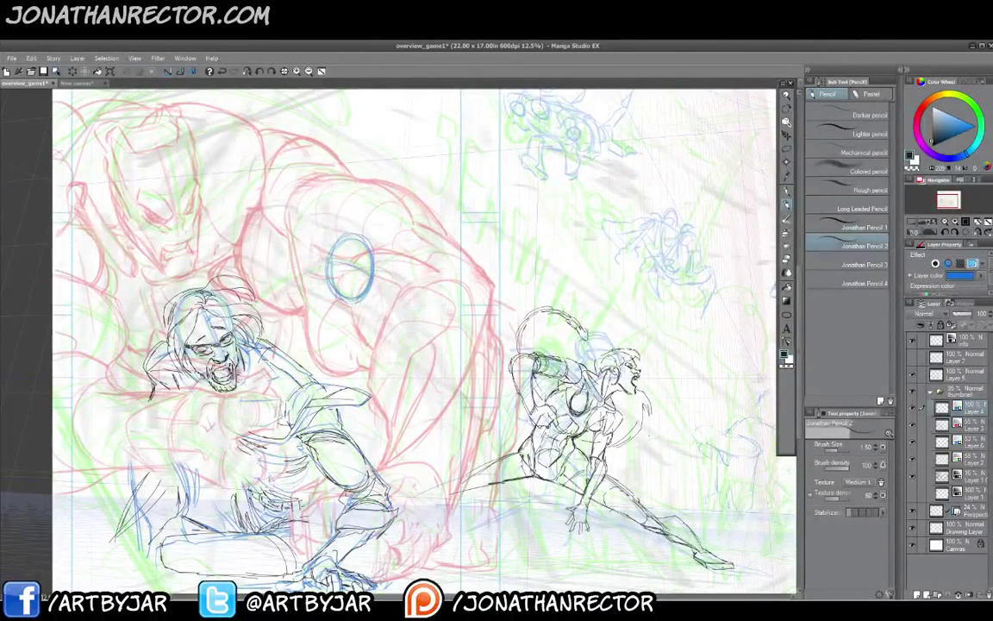
pyautogui.moveTo(360, 248); pyautogui.dragTo(355, 292)
pyautogui.moveTo(349, 249); pyautogui.dragTo(343, 279)
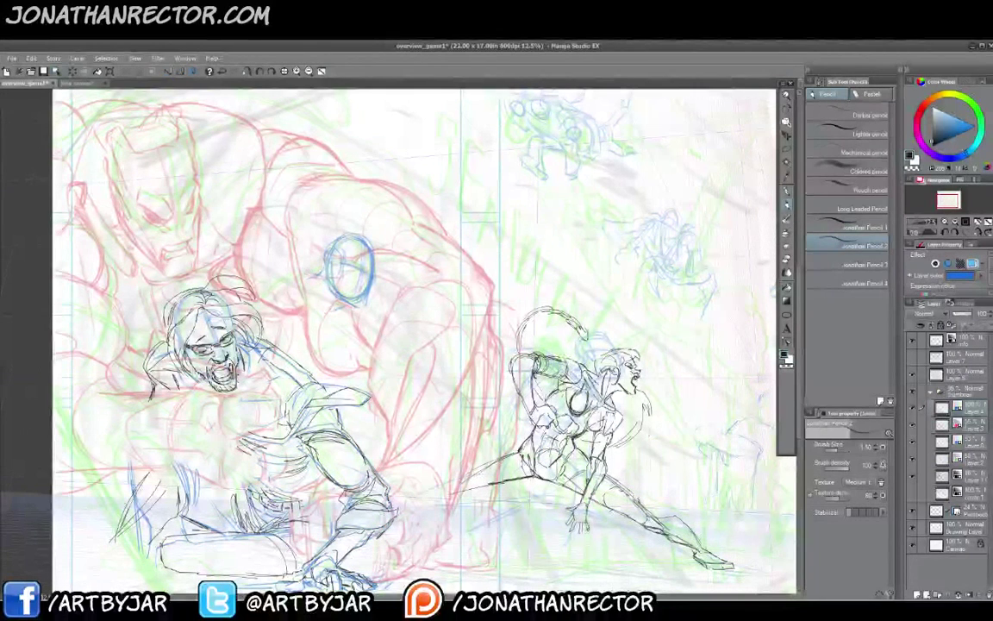
# - Rough in the new figure's neck, shoulders, upper arm and torso sides below the oval head
pyautogui.moveTo(334, 296)
pyautogui.mouseDown()
pyautogui.moveTo(324, 312)
pyautogui.moveTo(342, 311)
pyautogui.moveTo(254, 269)
pyautogui.moveTo(288, 283)
pyautogui.moveTo(274, 296)
pyautogui.mouseUp()
pyautogui.moveTo(268, 256); pyautogui.dragTo(249, 266)
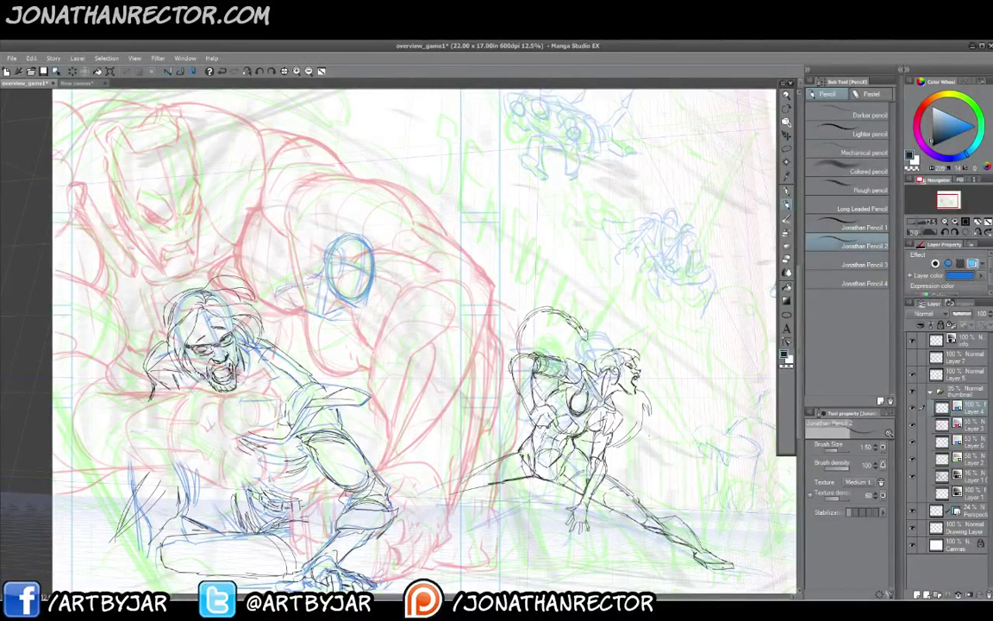
pyautogui.moveTo(338, 288)
pyautogui.mouseDown()
pyautogui.moveTo(322, 276)
pyautogui.moveTo(275, 321)
pyautogui.mouseUp()
pyautogui.moveTo(333, 295)
pyautogui.mouseDown()
pyautogui.moveTo(325, 329)
pyautogui.moveTo(360, 364)
pyautogui.mouseUp()
pyautogui.moveTo(273, 308); pyautogui.dragTo(266, 328)
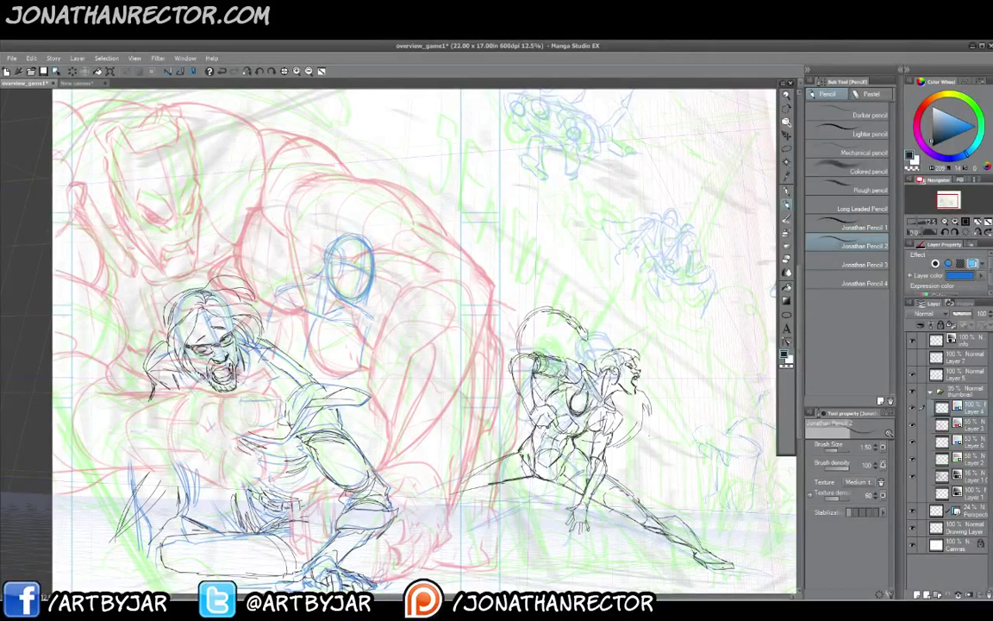
pyautogui.moveTo(324, 278)
pyautogui.mouseDown()
pyautogui.moveTo(305, 290)
pyautogui.moveTo(292, 236)
pyautogui.moveTo(310, 209)
pyautogui.mouseUp()
pyautogui.moveTo(335, 294)
pyautogui.mouseDown()
pyautogui.moveTo(357, 352)
pyautogui.moveTo(332, 387)
pyautogui.mouseUp()
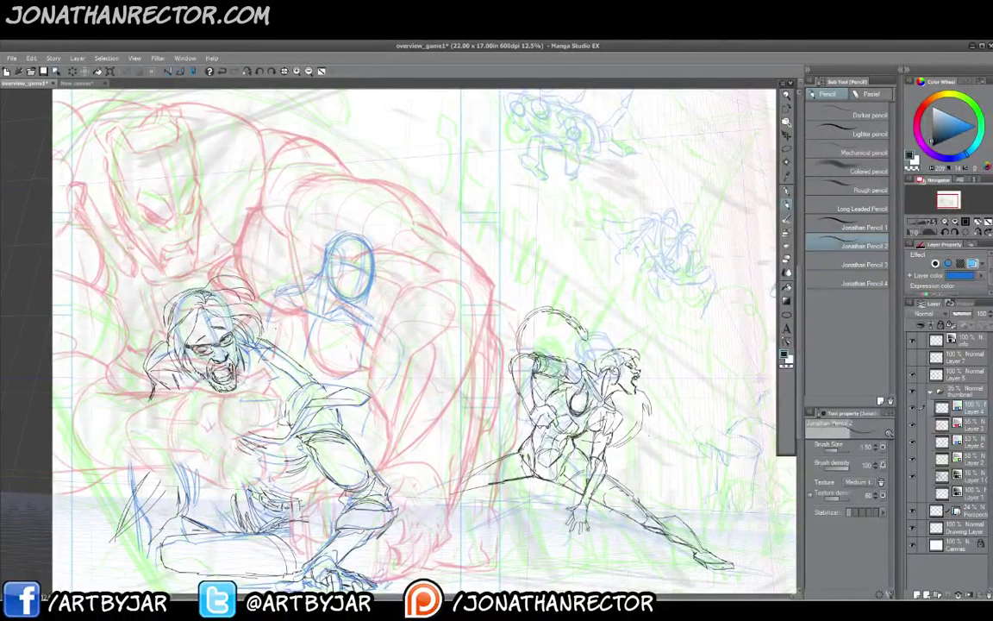
# - Sketch small detail strokes across the new figure's chest beside the bearded man, and refine the head's guidelines
pyautogui.moveTo(250, 301)
pyautogui.mouseDown()
pyautogui.moveTo(266, 288)
pyautogui.moveTo(261, 315)
pyautogui.mouseUp()
pyautogui.moveTo(259, 303)
pyautogui.mouseDown()
pyautogui.moveTo(250, 313)
pyautogui.moveTo(271, 307)
pyautogui.mouseUp()
pyautogui.moveTo(274, 299)
pyautogui.mouseDown()
pyautogui.moveTo(264, 305)
pyautogui.moveTo(286, 309)
pyautogui.moveTo(268, 295)
pyautogui.moveTo(285, 303)
pyautogui.mouseUp()
pyautogui.moveTo(326, 325); pyautogui.dragTo(318, 338)
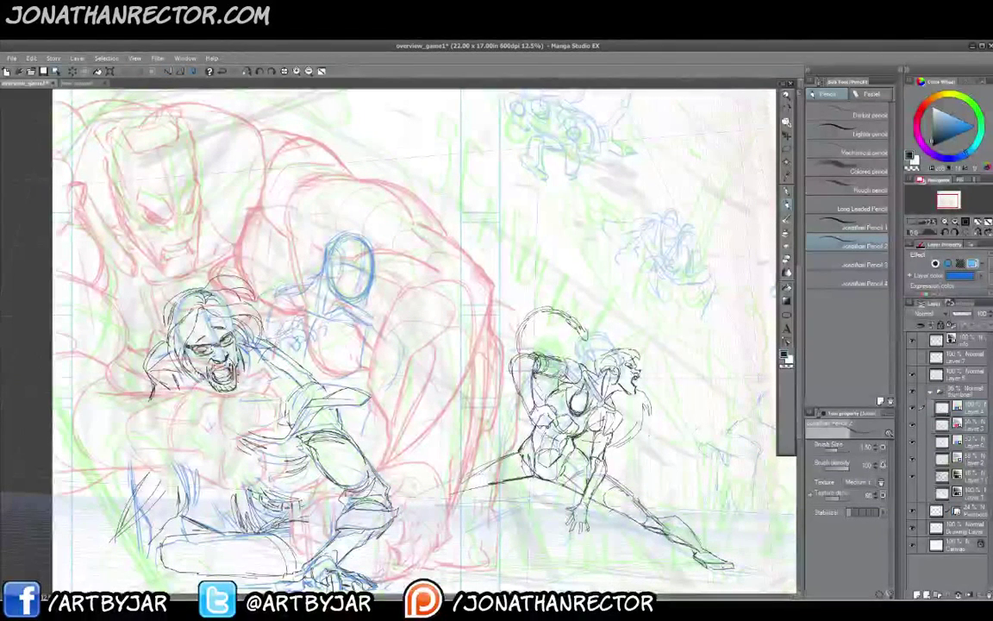
pyautogui.moveTo(326, 246); pyautogui.dragTo(328, 281)
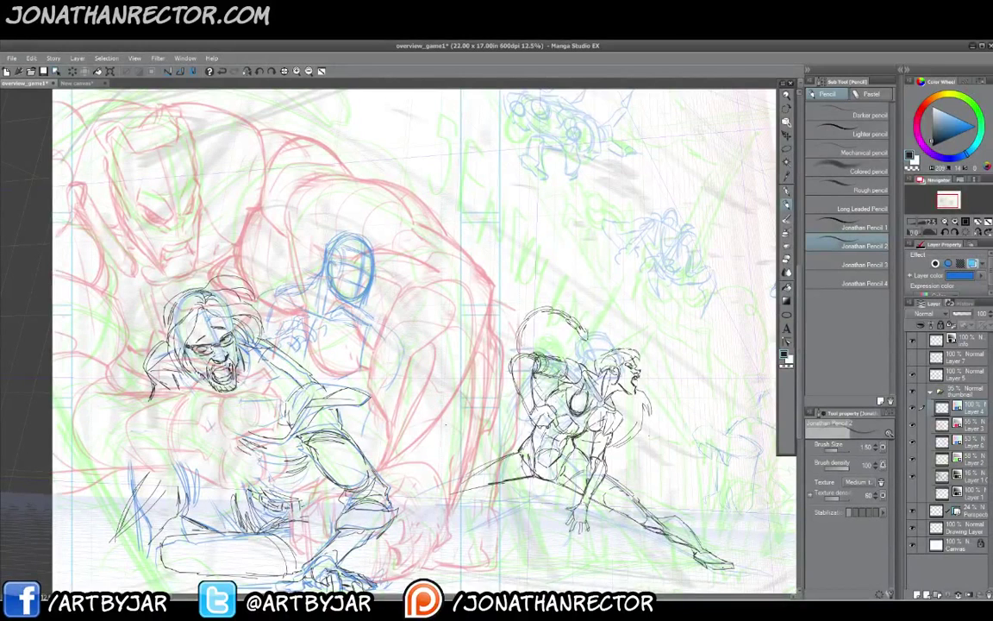
# - Lower the opacity of the giant's red sketch on Layer 3 to 24% and make Layer 4 active again
pyautogui.click(973, 425)
pyautogui.moveTo(964, 314); pyautogui.dragTo(954, 318)
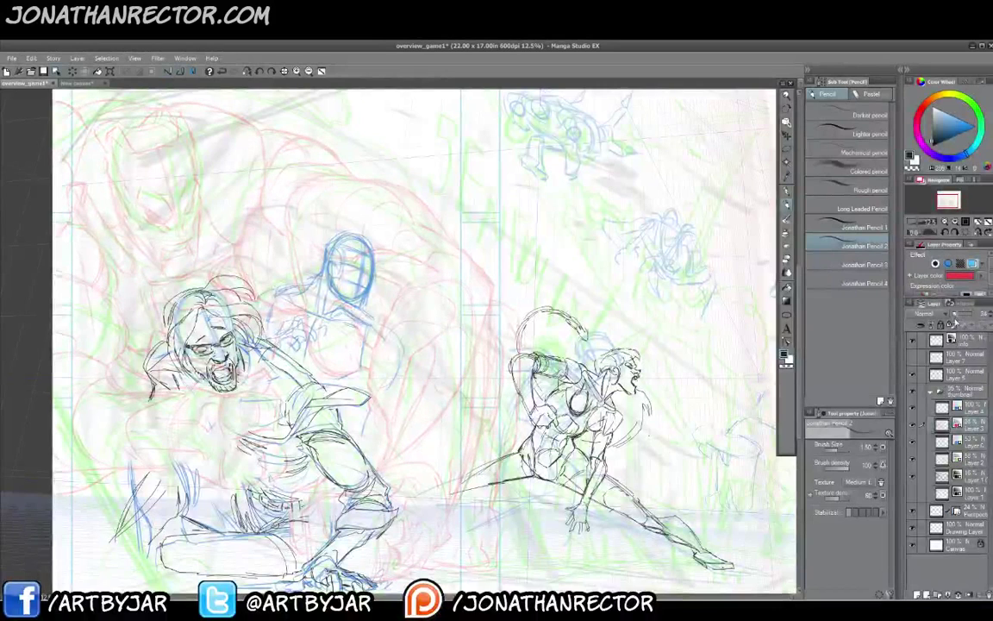
pyautogui.click(973, 412)
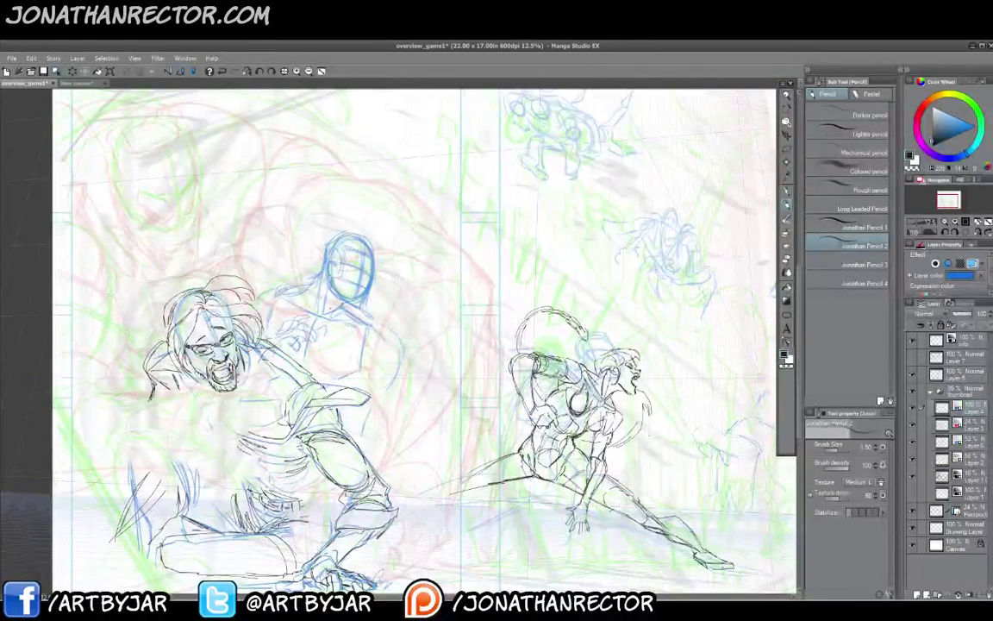
# - Strengthen the new figure's shoulder, arm and torso lines and rough in the facial features
pyautogui.moveTo(292, 269)
pyautogui.mouseDown()
pyautogui.moveTo(305, 286)
pyautogui.moveTo(327, 281)
pyautogui.moveTo(348, 309)
pyautogui.moveTo(348, 297)
pyautogui.mouseUp()
pyautogui.moveTo(339, 344); pyautogui.dragTo(345, 326)
pyautogui.moveTo(317, 344); pyautogui.dragTo(319, 322)
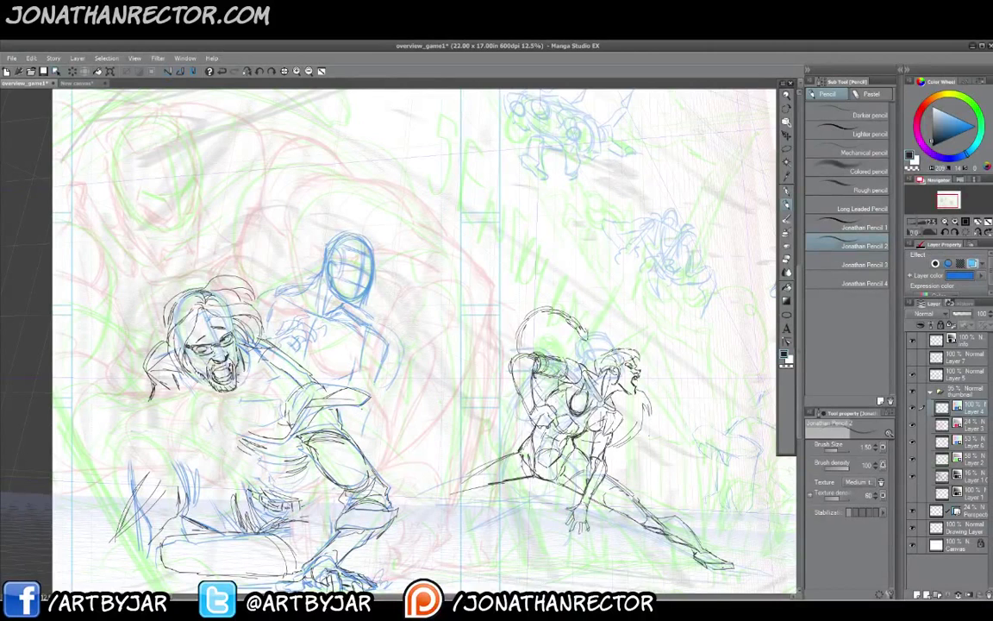
pyautogui.moveTo(321, 394); pyautogui.dragTo(326, 368)
pyautogui.moveTo(347, 260); pyautogui.dragTo(345, 279)
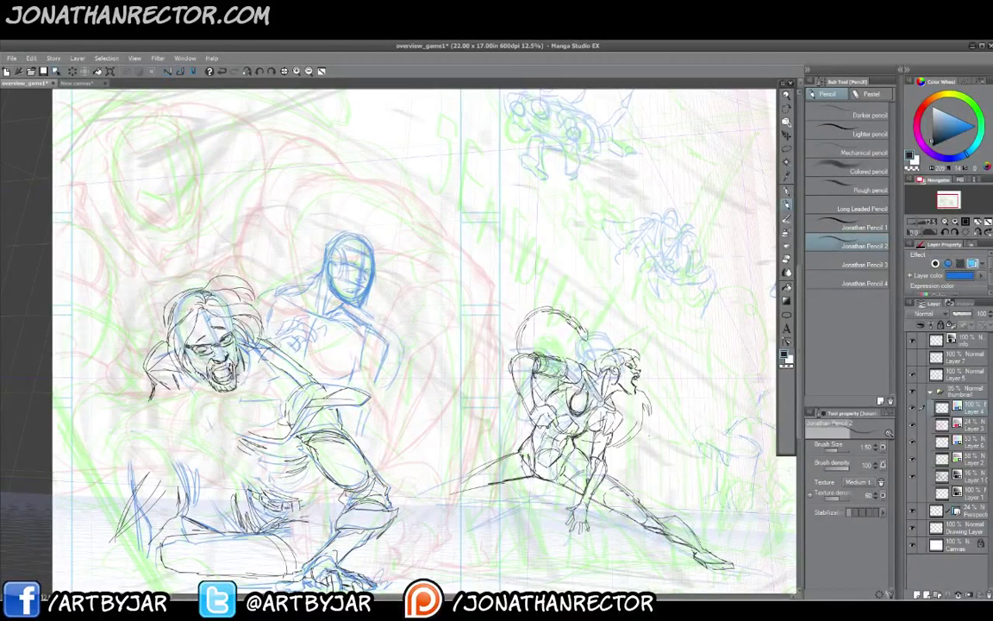
# - Clean up the lines around the new figure's jaw with the eraser and sketch the angular hair shape around the head
pyautogui.press('e')
pyautogui.moveTo(368, 319); pyautogui.dragTo(343, 302)
pyautogui.press('p')
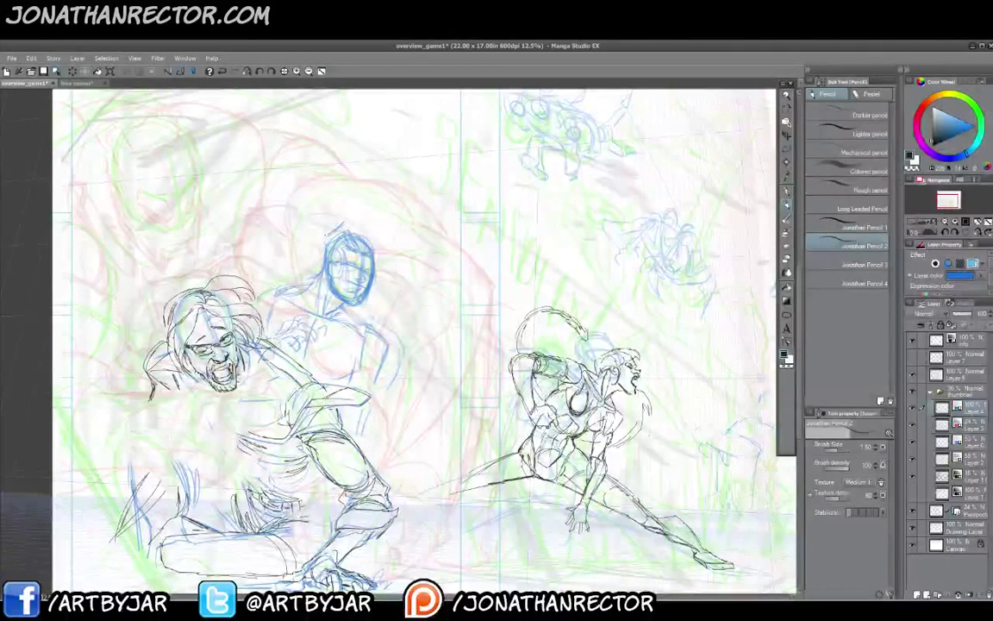
pyautogui.moveTo(326, 234)
pyautogui.mouseDown()
pyautogui.moveTo(323, 253)
pyautogui.moveTo(361, 232)
pyautogui.moveTo(376, 249)
pyautogui.mouseUp()
pyautogui.moveTo(280, 266)
pyautogui.mouseDown()
pyautogui.moveTo(276, 280)
pyautogui.moveTo(332, 291)
pyautogui.mouseUp()
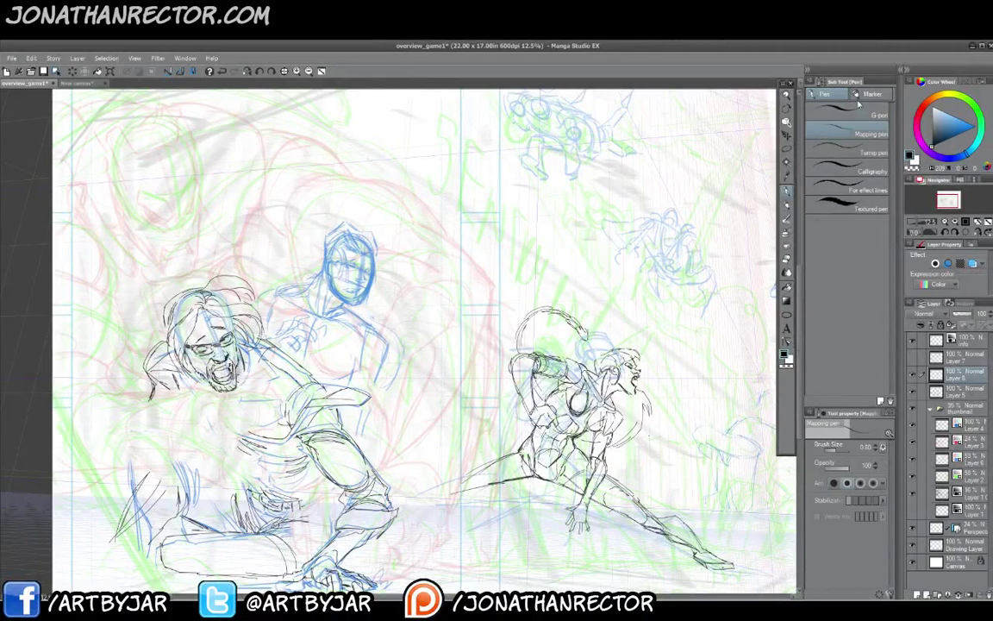
# - Ink the new figure's nose, far eye line and far cheek contour on Layer 8 with the C-Tek marker
pyautogui.click(867, 94)
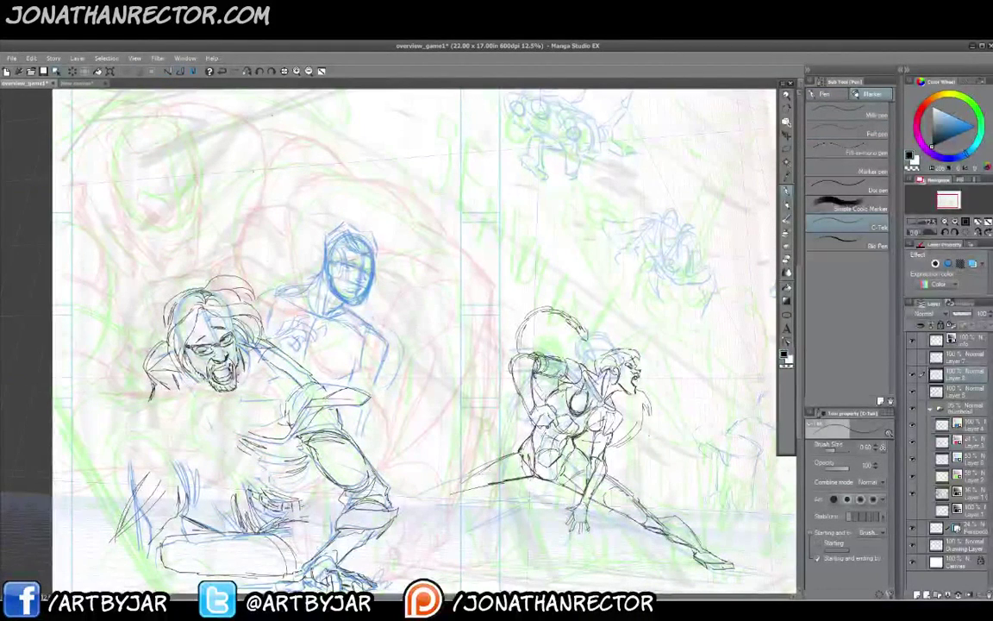
pyautogui.hotkey('ctrl', '+')
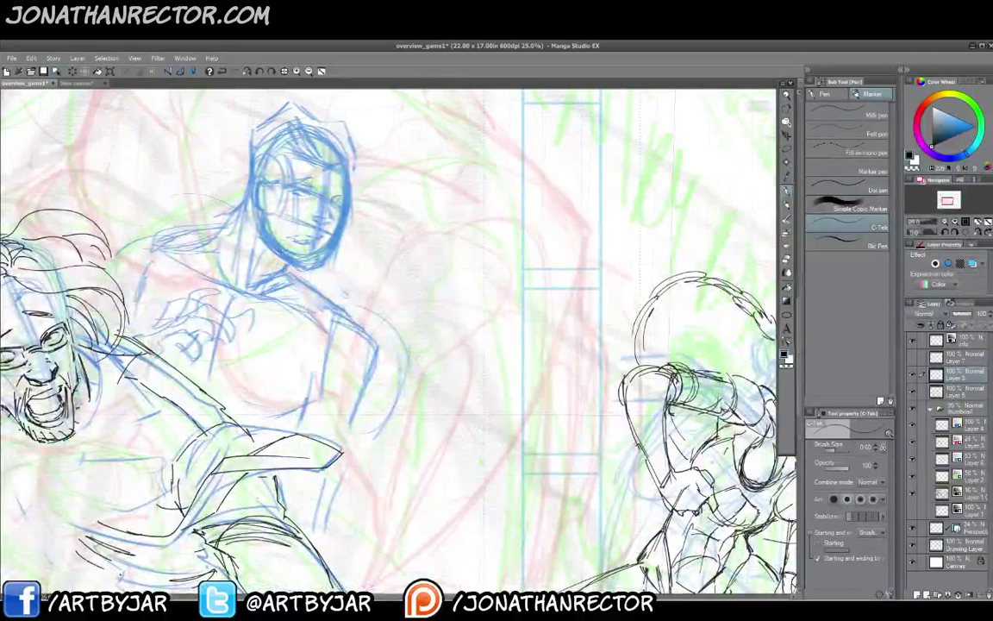
pyautogui.moveTo(250, 311)
pyautogui.mouseDown()
pyautogui.moveTo(264, 359)
pyautogui.moveTo(365, 446)
pyautogui.mouseUp()
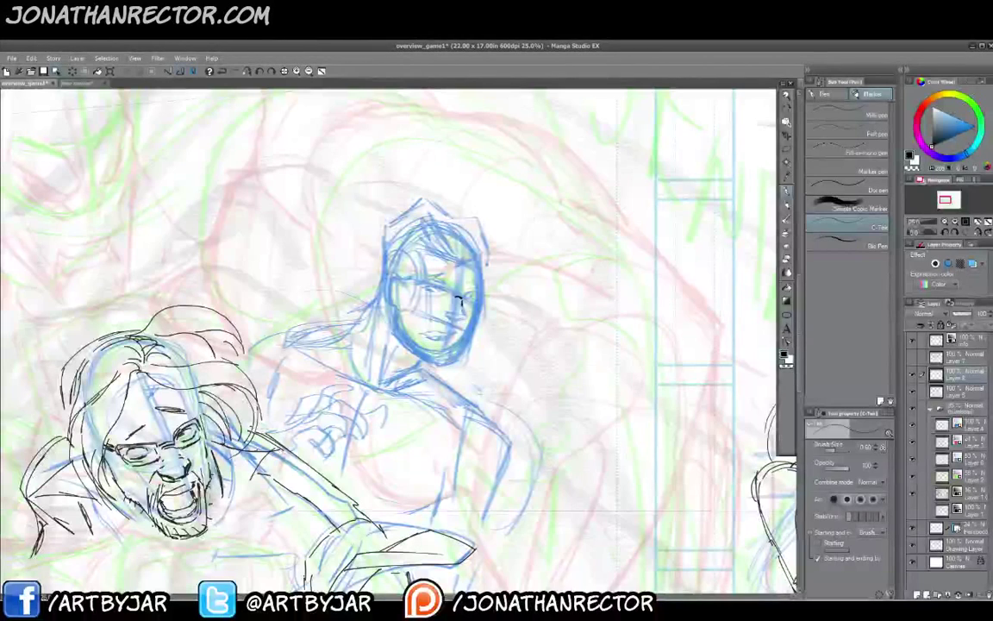
pyautogui.moveTo(452, 315); pyautogui.dragTo(463, 320)
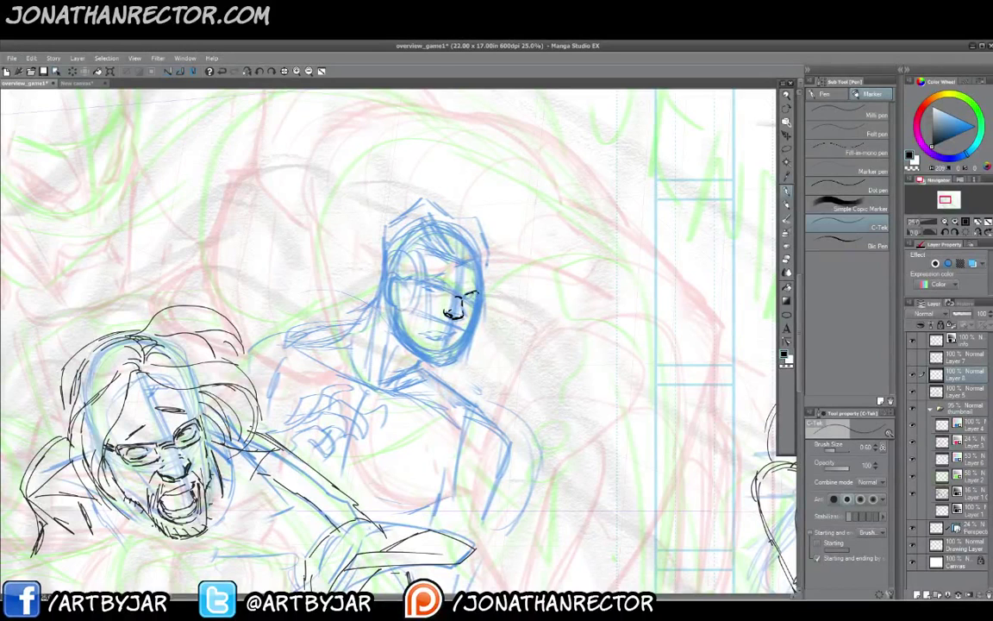
pyautogui.moveTo(478, 281); pyautogui.dragTo(459, 344)
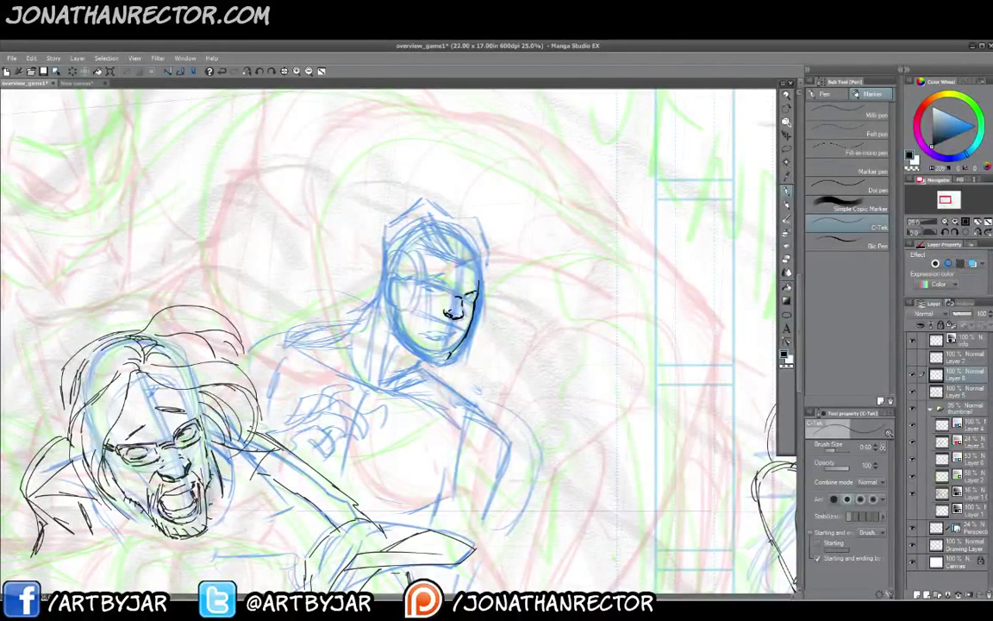
# - Ink the new figure's near jawline, ear, mouth and chin with the C-Tek marker
pyautogui.moveTo(395, 318); pyautogui.dragTo(433, 359)
pyautogui.moveTo(399, 275); pyautogui.dragTo(393, 299)
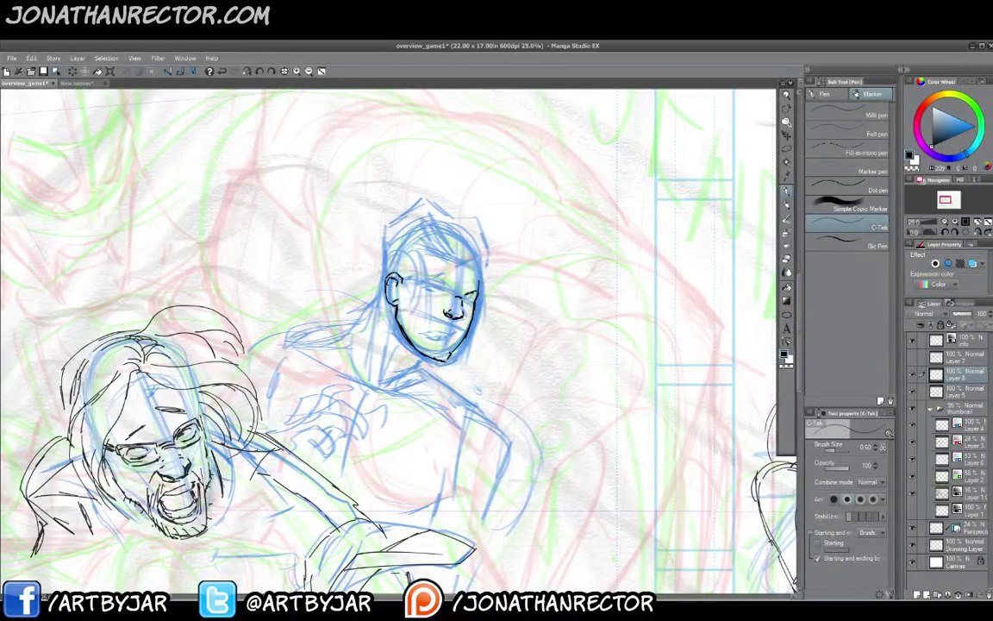
pyautogui.moveTo(395, 287); pyautogui.dragTo(395, 296)
pyautogui.moveTo(428, 329)
pyautogui.mouseDown()
pyautogui.moveTo(442, 334)
pyautogui.moveTo(448, 354)
pyautogui.mouseUp()
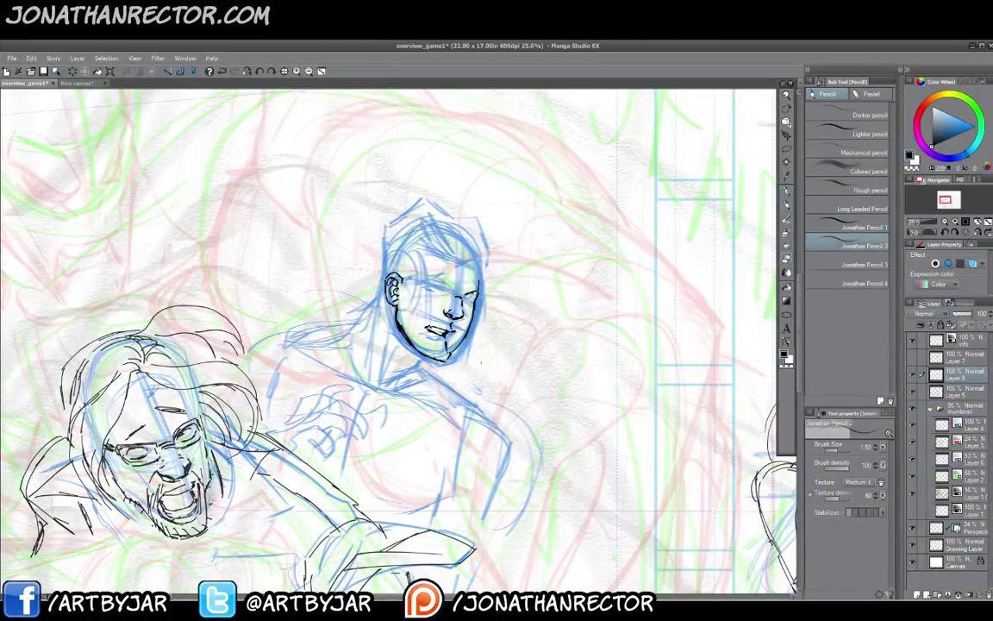
# - Choose the Harder eraser for corrections and ink the new figure's eyes and eyebrows with the C-Tek marker
pyautogui.press('e')
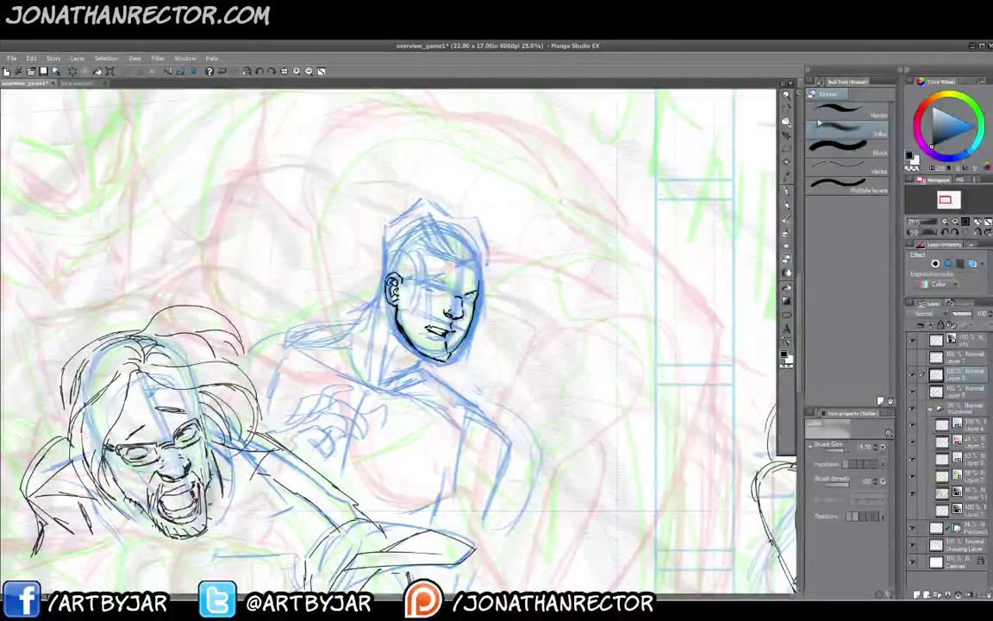
pyautogui.click(816, 111)
pyautogui.press('p')
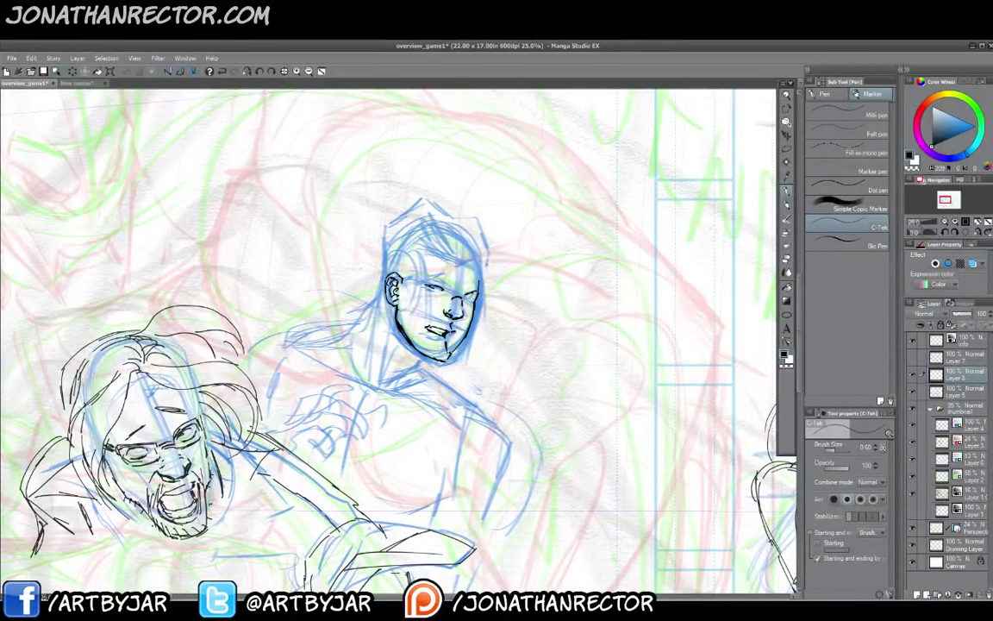
pyautogui.moveTo(430, 275)
pyautogui.mouseDown()
pyautogui.moveTo(444, 270)
pyautogui.moveTo(433, 276)
pyautogui.moveTo(477, 289)
pyautogui.moveTo(464, 297)
pyautogui.mouseUp()
pyautogui.moveTo(435, 295); pyautogui.dragTo(442, 296)
# - Ink the new figure's hairline, swept hair strands, sideburn and outer hair contour
pyautogui.moveTo(411, 278)
pyautogui.mouseDown()
pyautogui.moveTo(406, 290)
pyautogui.moveTo(430, 251)
pyautogui.moveTo(455, 259)
pyautogui.moveTo(449, 234)
pyautogui.mouseUp()
pyautogui.moveTo(413, 224)
pyautogui.mouseDown()
pyautogui.moveTo(435, 235)
pyautogui.moveTo(431, 219)
pyautogui.mouseUp()
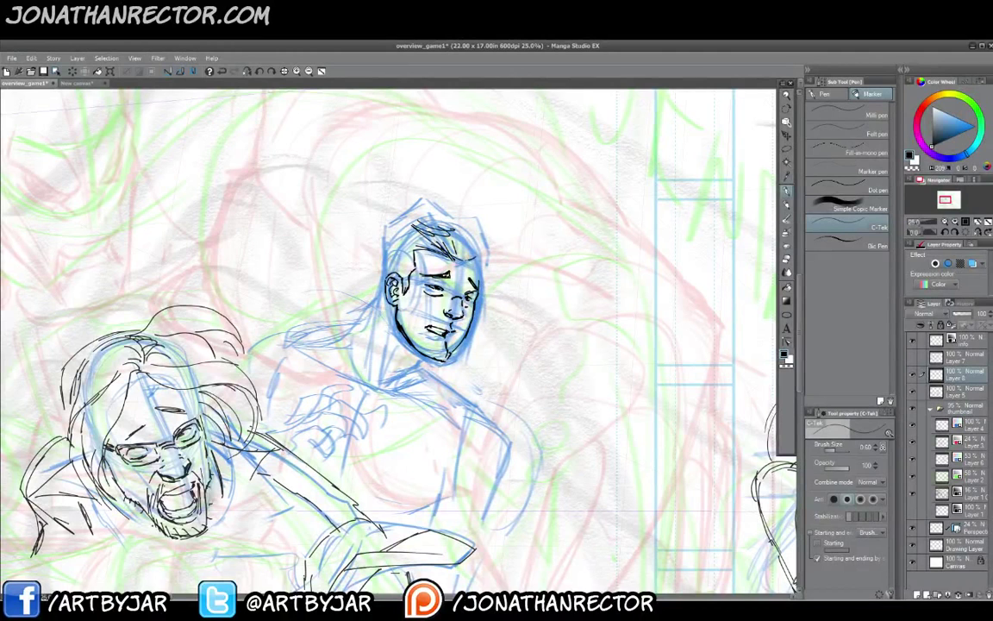
pyautogui.moveTo(472, 257)
pyautogui.mouseDown()
pyautogui.moveTo(485, 256)
pyautogui.moveTo(436, 204)
pyautogui.moveTo(416, 209)
pyautogui.moveTo(383, 225)
pyautogui.moveTo(385, 281)
pyautogui.mouseUp()
pyautogui.moveTo(459, 218)
pyautogui.mouseDown()
pyautogui.moveTo(483, 226)
pyautogui.moveTo(488, 254)
pyautogui.mouseUp()
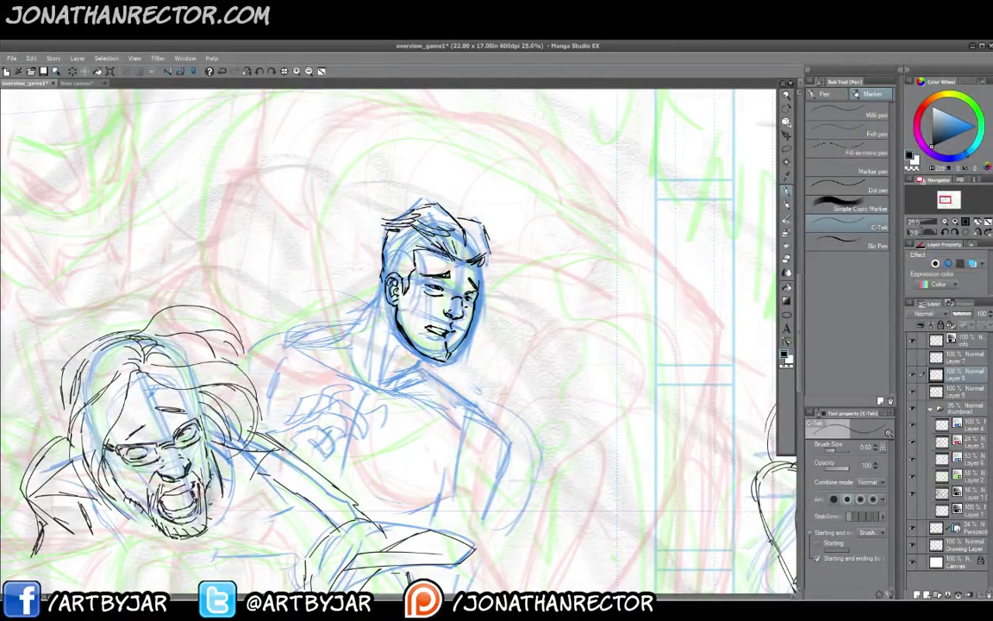
pyautogui.moveTo(447, 217)
pyautogui.mouseDown()
pyautogui.moveTo(430, 256)
pyautogui.moveTo(437, 251)
pyautogui.mouseUp()
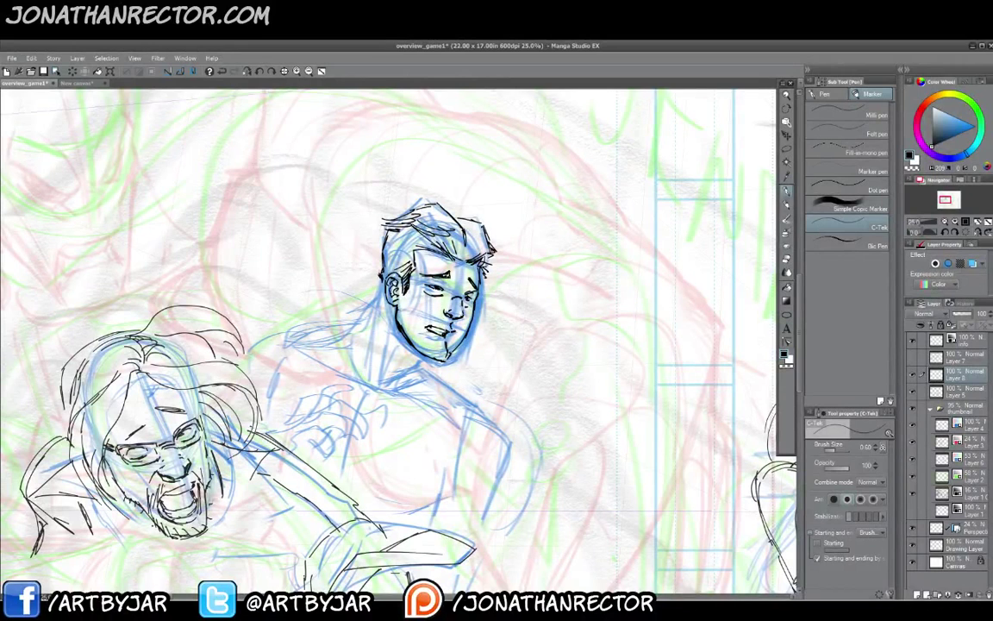
# - Touch up the new figure's ear and mouth, and ink his bent-fingered hand in front of his chest with the C-Tek marker
pyautogui.moveTo(399, 299); pyautogui.dragTo(391, 298)
pyautogui.press('e')
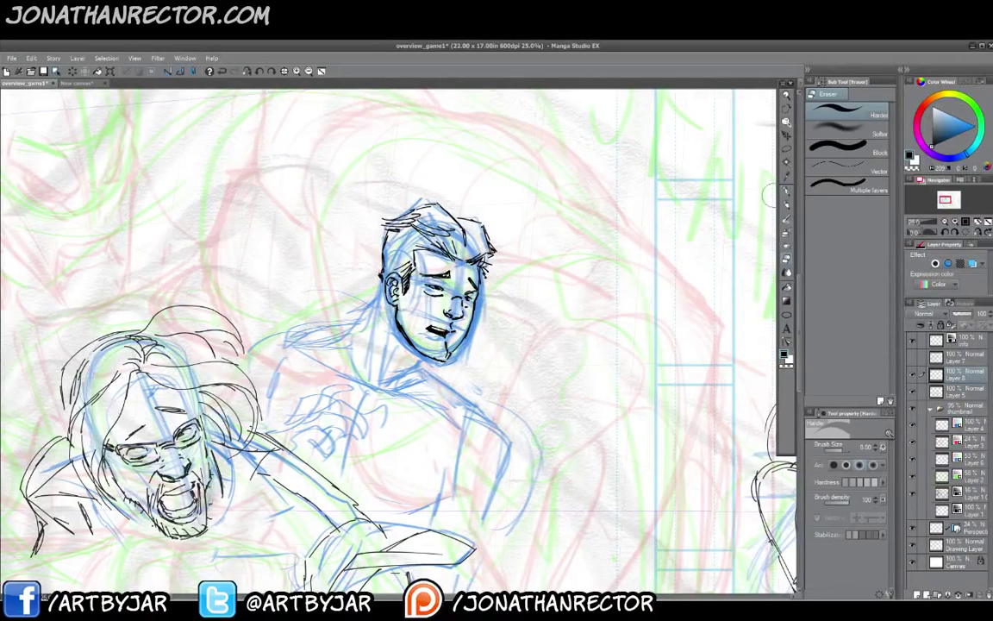
pyautogui.press('p')
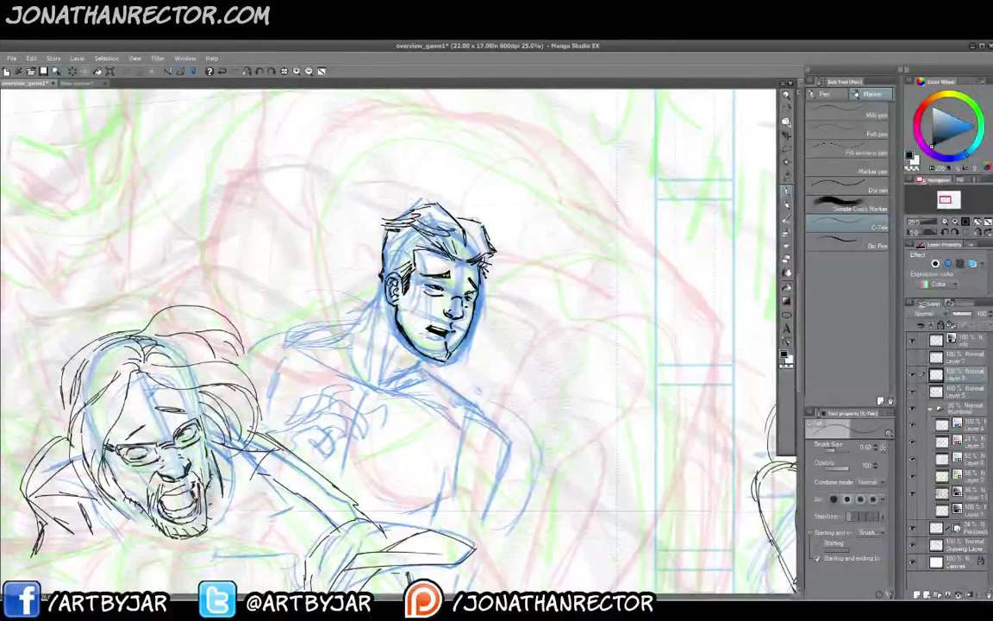
pyautogui.moveTo(296, 438)
pyautogui.mouseDown()
pyautogui.moveTo(322, 428)
pyautogui.moveTo(335, 446)
pyautogui.moveTo(312, 431)
pyautogui.moveTo(302, 457)
pyautogui.moveTo(305, 422)
pyautogui.moveTo(335, 418)
pyautogui.moveTo(349, 436)
pyautogui.moveTo(322, 425)
pyautogui.moveTo(327, 407)
pyautogui.moveTo(350, 416)
pyautogui.moveTo(338, 391)
pyautogui.moveTo(372, 400)
pyautogui.moveTo(353, 399)
pyautogui.mouseUp()
pyautogui.moveTo(321, 352)
pyautogui.mouseDown()
pyautogui.moveTo(251, 397)
pyautogui.moveTo(275, 415)
pyautogui.moveTo(325, 388)
pyautogui.mouseUp()
pyautogui.moveTo(332, 387); pyautogui.dragTo(318, 397)
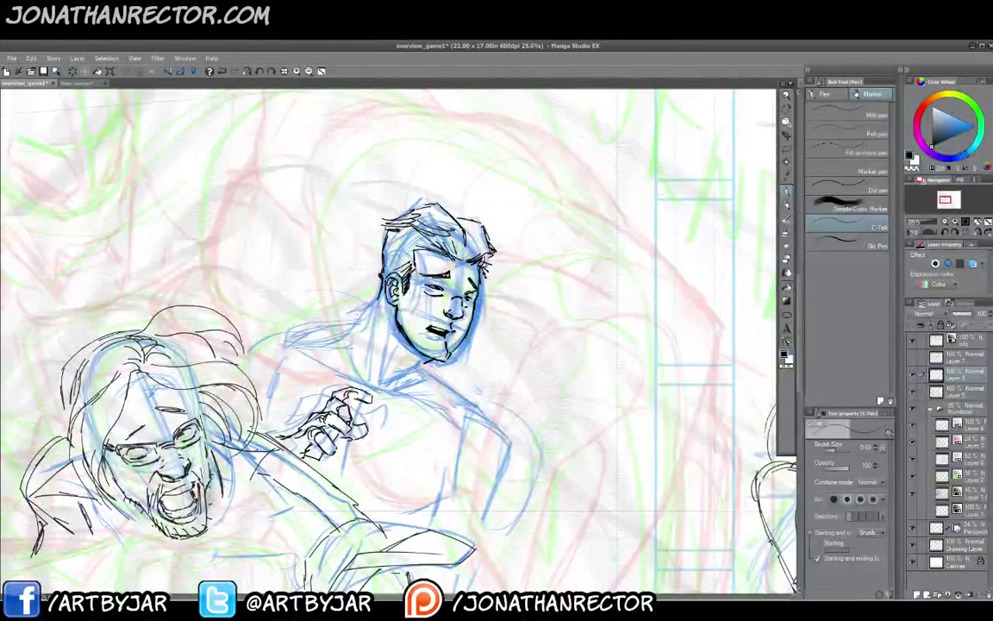
# - Ink the curved neckline band of the new figure's sweater and fill it with short ribbing lines
pyautogui.moveTo(427, 376)
pyautogui.mouseDown()
pyautogui.moveTo(369, 377)
pyautogui.moveTo(350, 333)
pyautogui.mouseUp()
pyautogui.moveTo(431, 372); pyautogui.dragTo(441, 379)
pyautogui.moveTo(398, 347)
pyautogui.mouseDown()
pyautogui.moveTo(339, 352)
pyautogui.moveTo(330, 343)
pyautogui.moveTo(348, 325)
pyautogui.mouseUp()
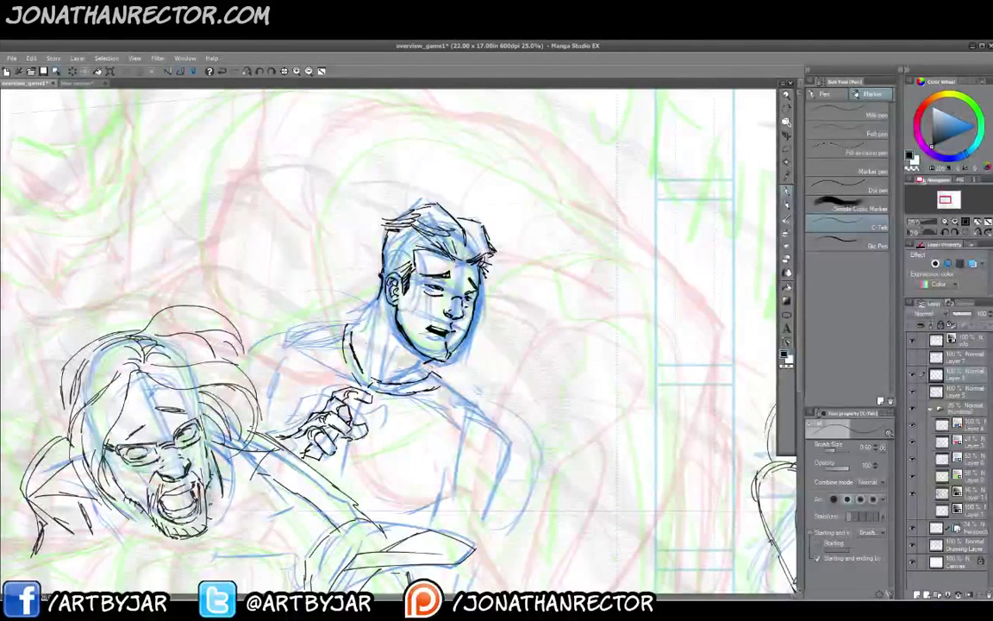
pyautogui.moveTo(379, 382); pyautogui.dragTo(378, 392)
pyautogui.moveTo(385, 384); pyautogui.dragTo(390, 394)
pyautogui.moveTo(397, 384); pyautogui.dragTo(396, 393)
pyautogui.moveTo(363, 356); pyautogui.dragTo(395, 339)
pyautogui.moveTo(337, 352); pyautogui.dragTo(312, 315)
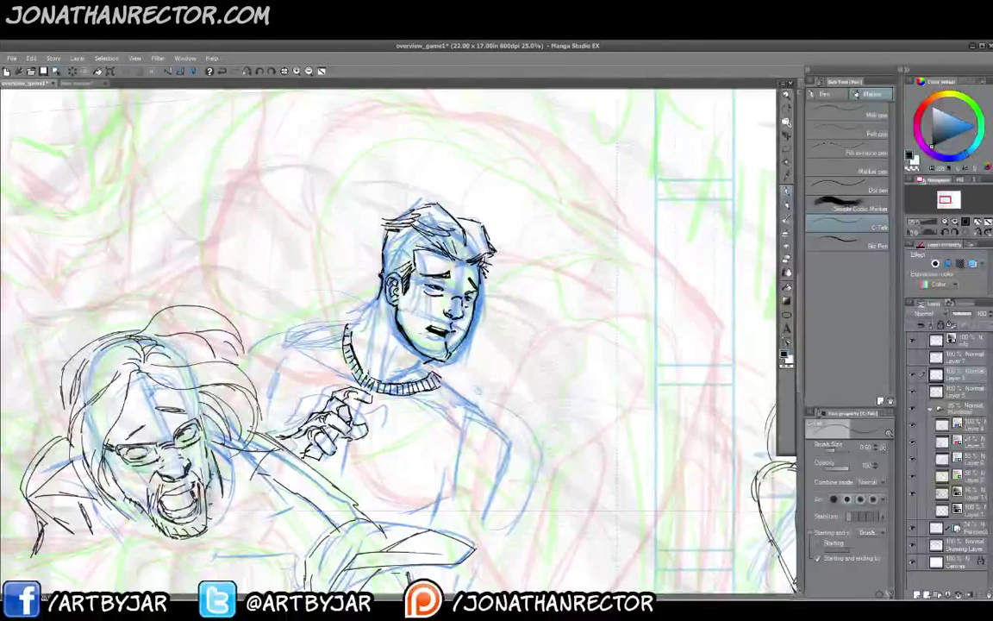
# - Ink the new figure's shirt collar points and neck contours inside the ribbed neckline
pyautogui.moveTo(335, 338); pyautogui.dragTo(322, 274)
pyautogui.moveTo(359, 305); pyautogui.dragTo(349, 340)
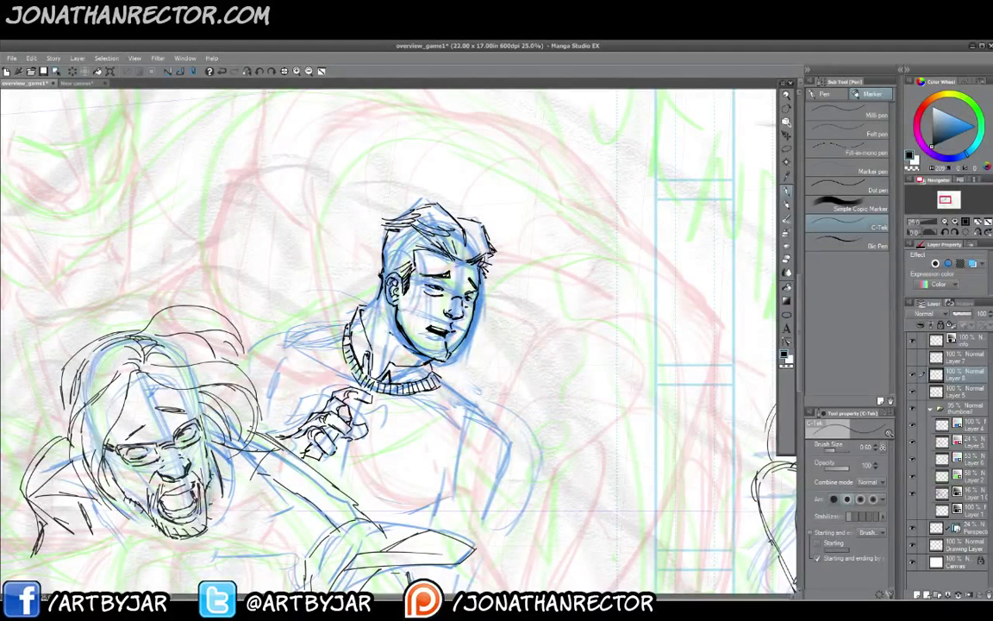
pyautogui.moveTo(372, 314); pyautogui.dragTo(363, 321)
pyautogui.moveTo(371, 316); pyautogui.dragTo(354, 322)
pyautogui.moveTo(370, 315); pyautogui.dragTo(355, 321)
pyautogui.moveTo(336, 276); pyautogui.dragTo(327, 283)
pyautogui.moveTo(392, 327); pyautogui.dragTo(400, 344)
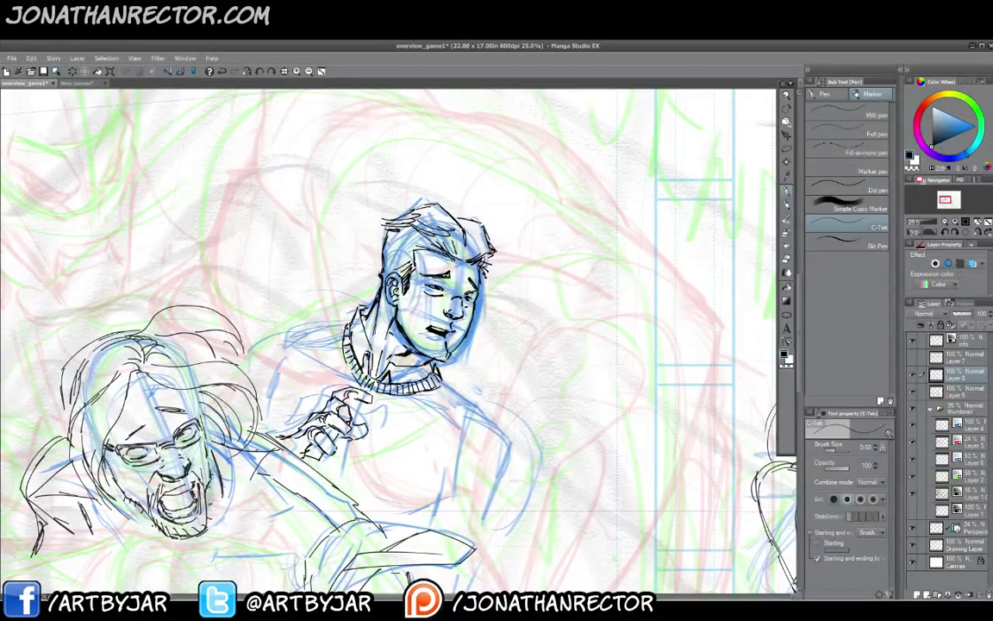
# - Ink the sweater's shoulders, sleeve contours and the fabric folds across the new figure's lower torso
pyautogui.moveTo(439, 374); pyautogui.dragTo(509, 437)
pyautogui.moveTo(465, 391); pyautogui.dragTo(514, 446)
pyautogui.moveTo(454, 390); pyautogui.dragTo(424, 396)
pyautogui.moveTo(496, 427); pyautogui.dragTo(454, 453)
pyautogui.moveTo(352, 319)
pyautogui.mouseDown()
pyautogui.moveTo(298, 323)
pyautogui.moveTo(280, 357)
pyautogui.moveTo(250, 348)
pyautogui.moveTo(243, 373)
pyautogui.moveTo(269, 414)
pyautogui.mouseUp()
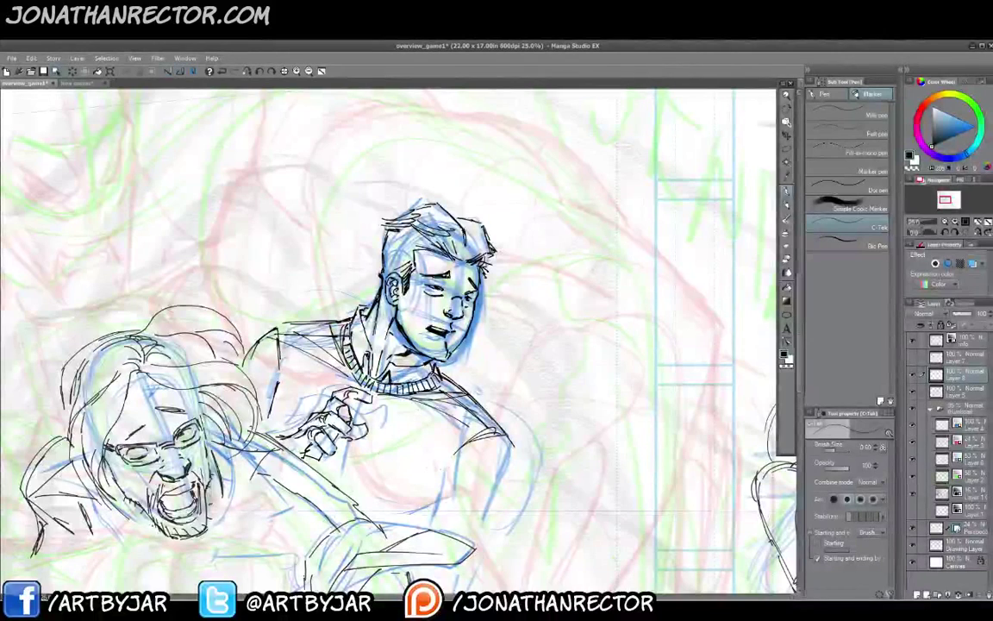
pyautogui.moveTo(423, 473); pyautogui.dragTo(370, 485)
pyautogui.moveTo(421, 487); pyautogui.dragTo(336, 490)
pyautogui.moveTo(344, 495); pyautogui.dragTo(400, 509)
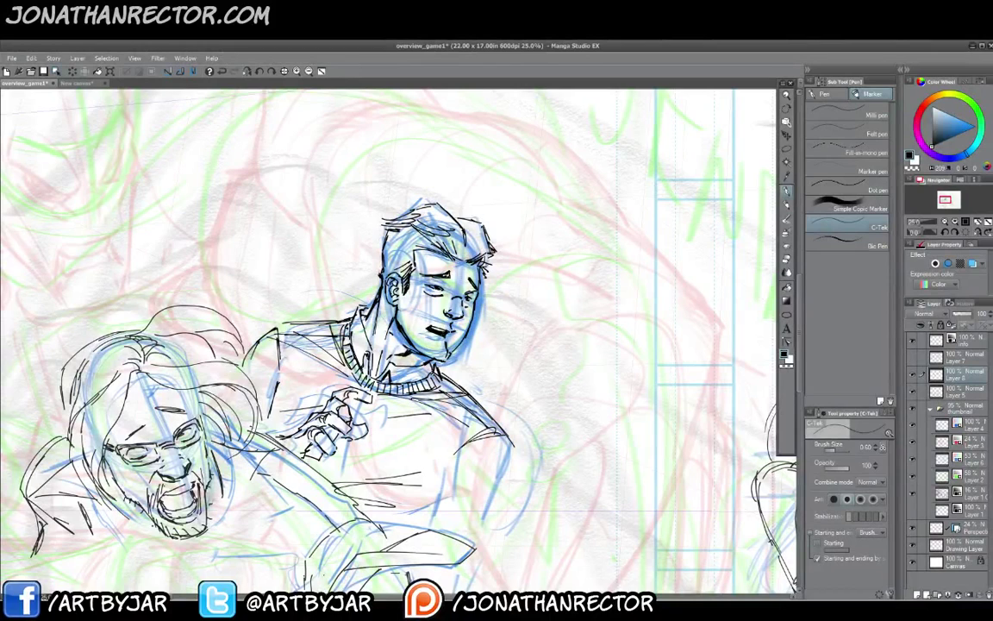
# - Check the blue rough on Layer 4 against the whole spread and lower that layer's opacity to 55 percent
pyautogui.click(308, 72)
pyautogui.click(308, 71)
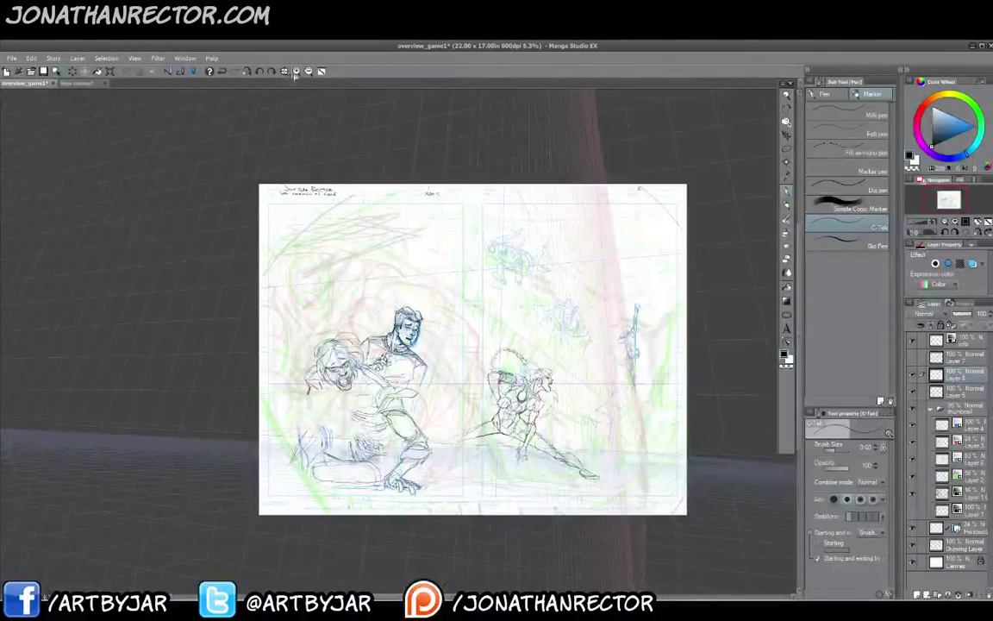
pyautogui.hotkey('ctrl', '+')
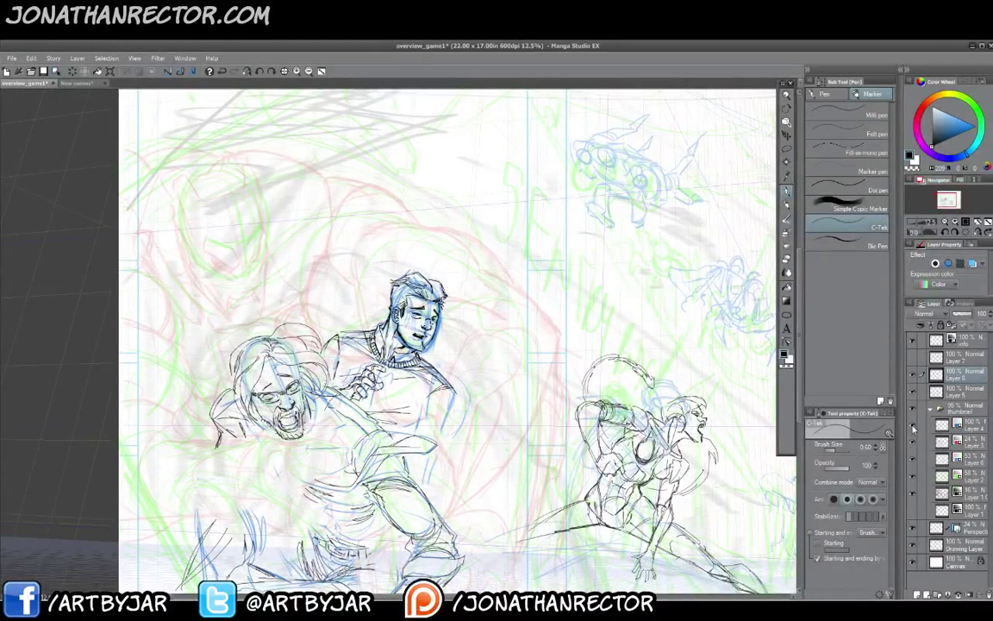
pyautogui.click(914, 427)
pyautogui.click(915, 429)
pyautogui.click(923, 425)
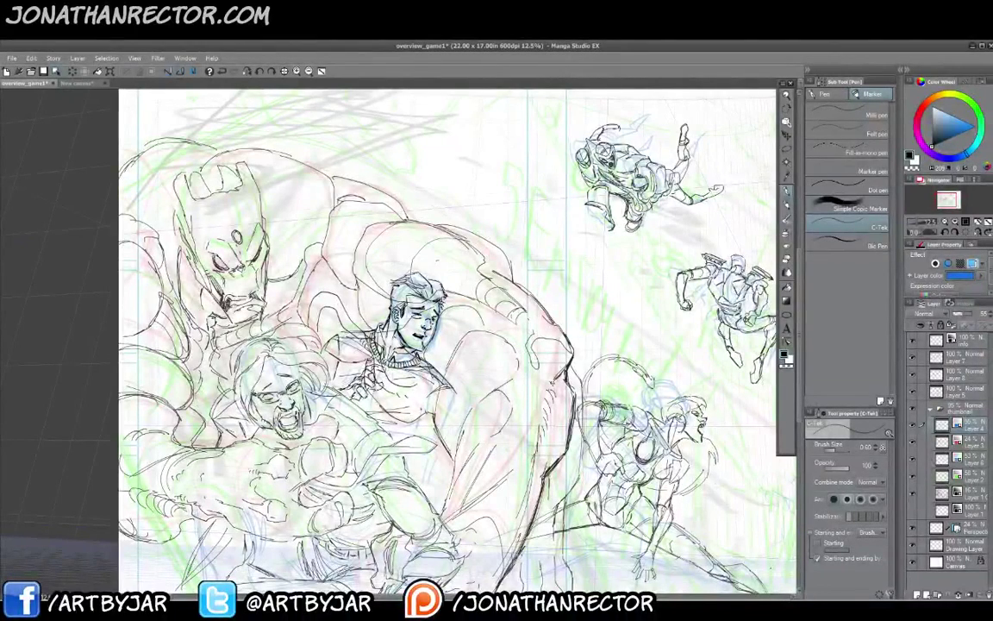
# - Erase the giant creature's Layer 7 lines that overlap the sweater figure's shoulder and arm, using the Harder eraser
pyautogui.click(916, 359)
pyautogui.click(913, 358)
pyautogui.click(913, 359)
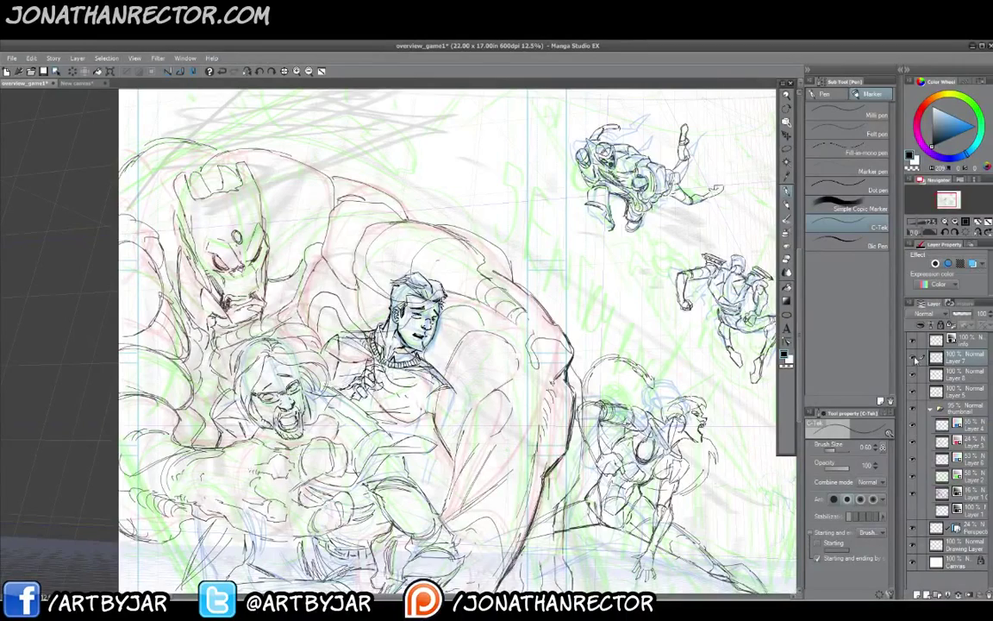
pyautogui.press('e')
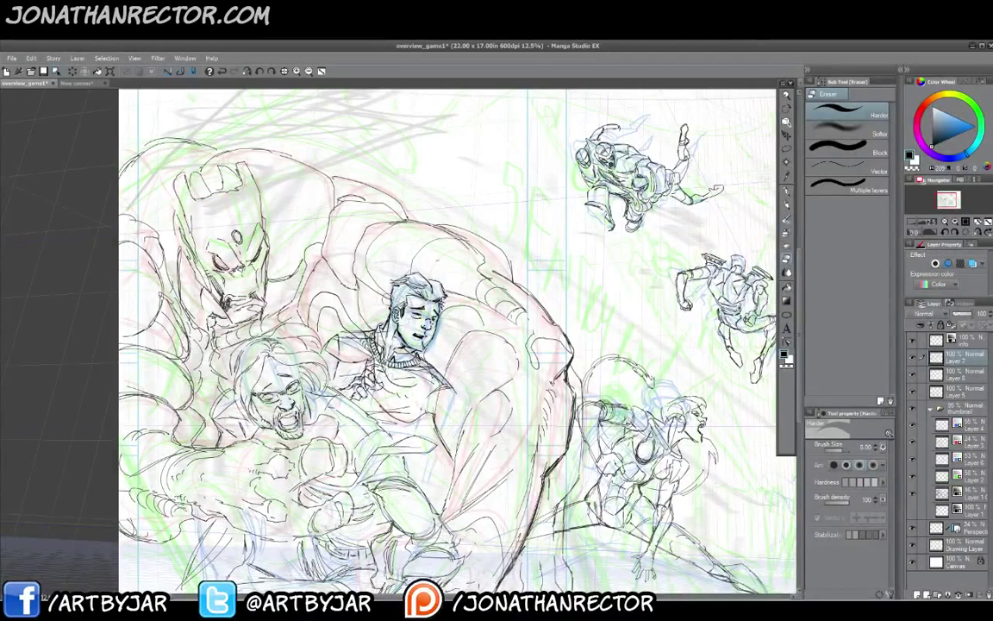
pyautogui.moveTo(335, 324)
pyautogui.mouseDown()
pyautogui.moveTo(317, 310)
pyautogui.moveTo(321, 349)
pyautogui.moveTo(345, 370)
pyautogui.moveTo(357, 340)
pyautogui.mouseUp()
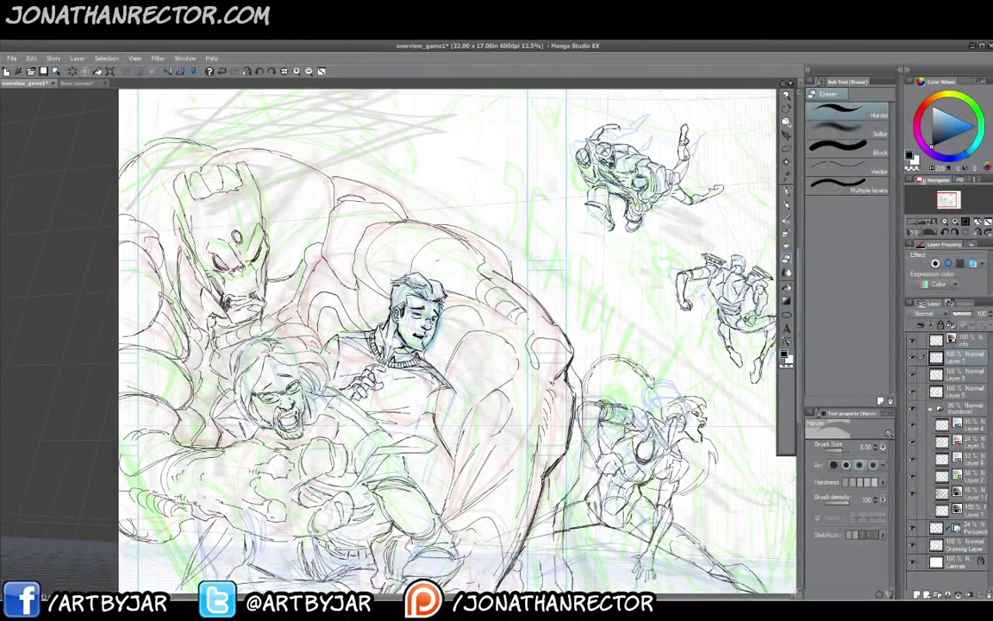
# - Make Layer 8 active and examine the composition of the creature, its captives and the figures across both pages
pyautogui.click(954, 378)
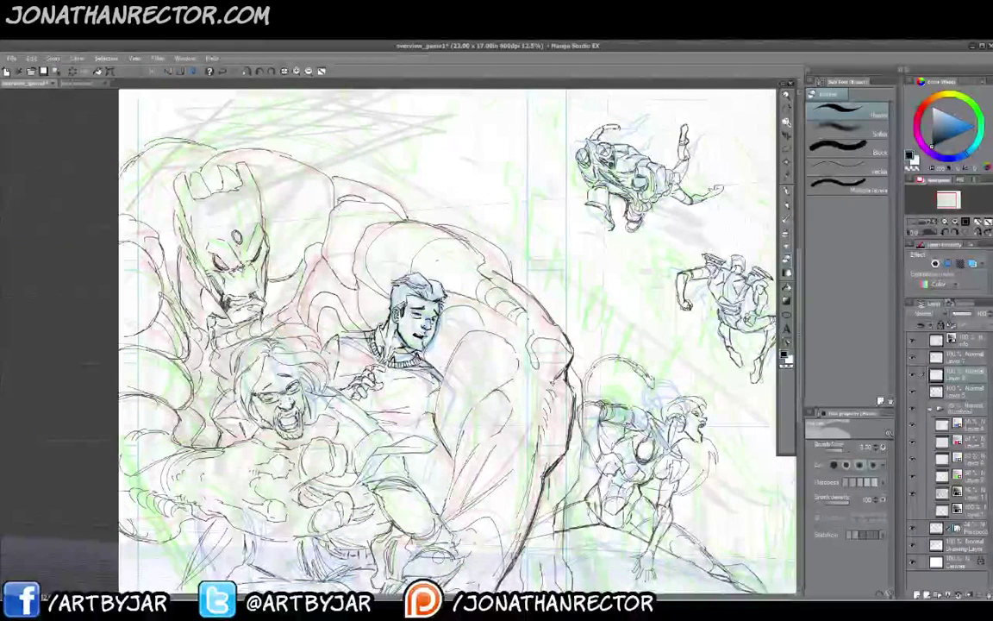
pyautogui.moveTo(438, 558); pyautogui.dragTo(403, 515)
pyautogui.moveTo(369, 458); pyautogui.dragTo(350, 428)
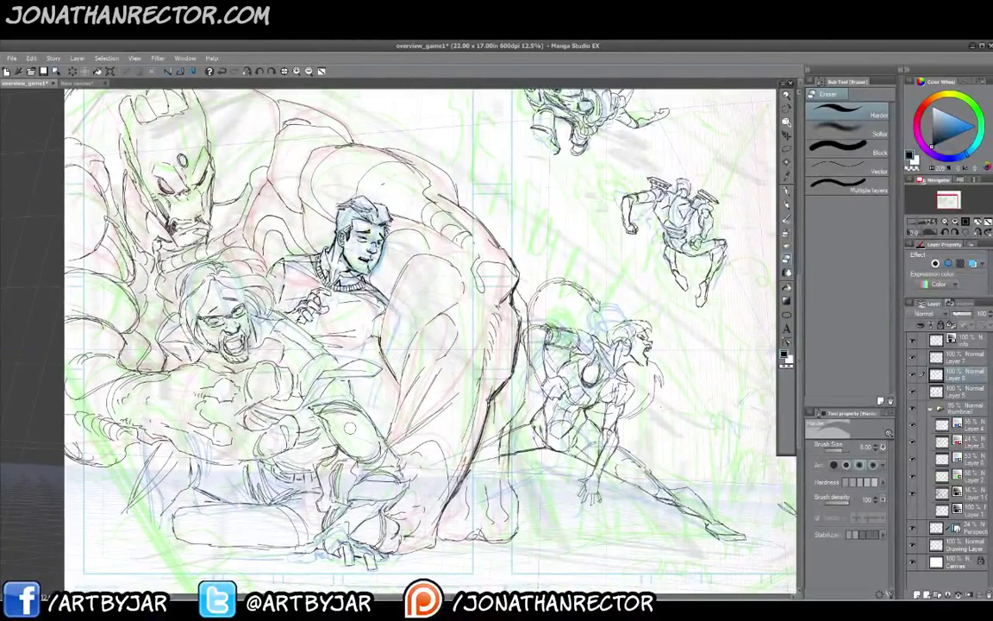
pyautogui.moveTo(316, 385); pyautogui.dragTo(308, 400)
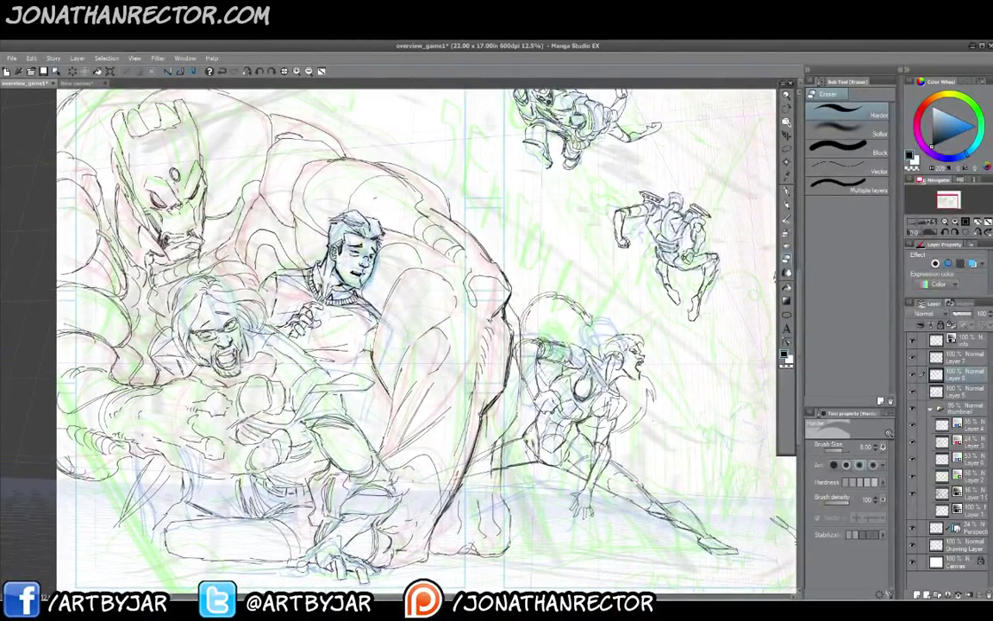
pyautogui.moveTo(403, 196); pyautogui.dragTo(423, 225)
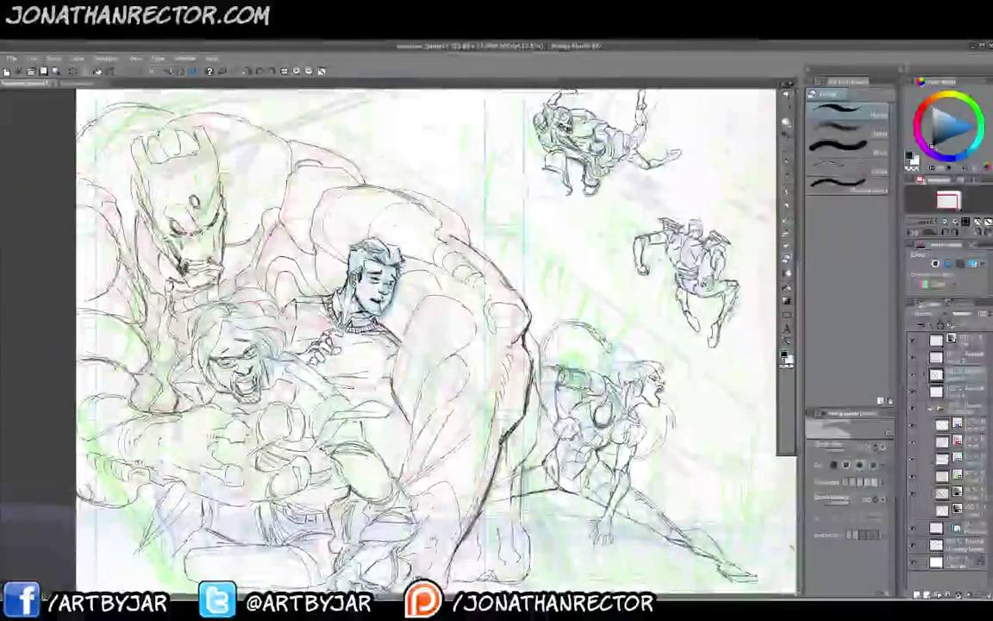
pyautogui.moveTo(390, 486); pyautogui.dragTo(386, 522)
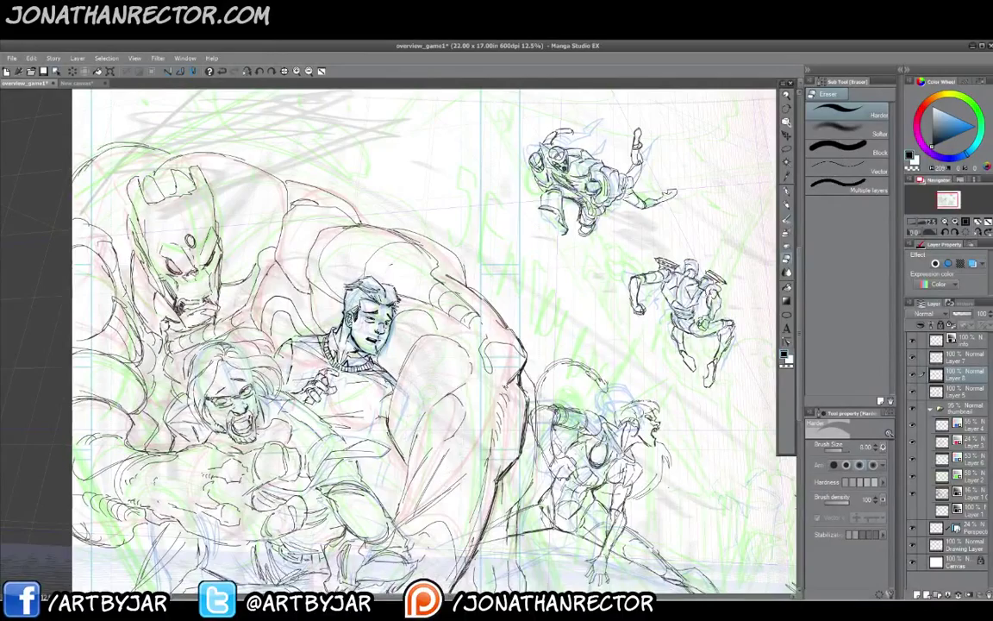
pyautogui.moveTo(553, 438); pyautogui.dragTo(532, 424)
pyautogui.moveTo(518, 539); pyautogui.dragTo(431, 497)
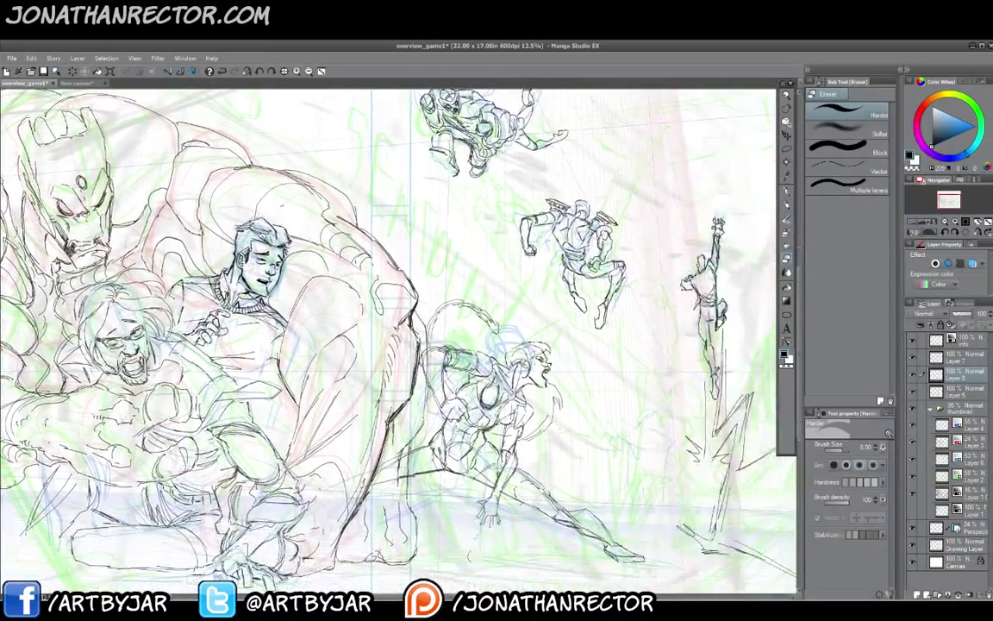
pyautogui.moveTo(430, 422); pyautogui.dragTo(443, 469)
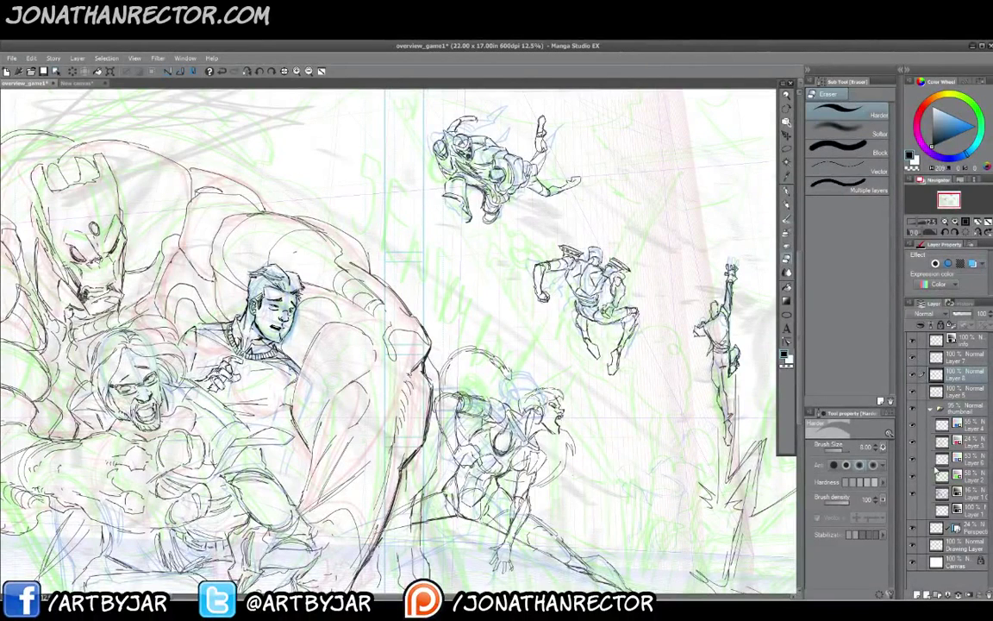
# - Toggle the visibility of Layer 4 and Layer 3 to compare the roughs they contain
pyautogui.click(913, 423)
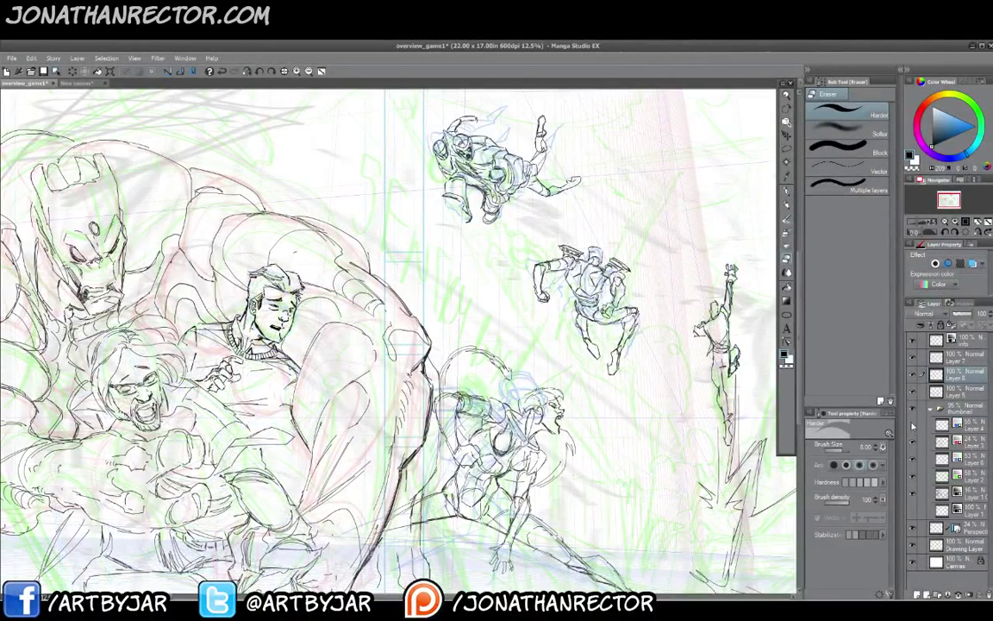
pyautogui.click(913, 426)
pyautogui.click(913, 445)
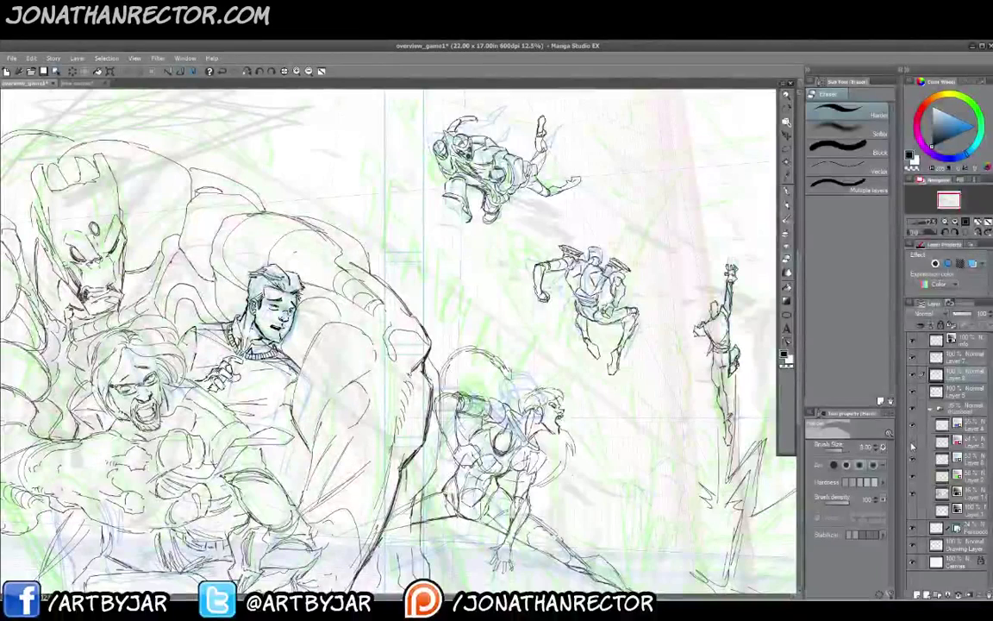
pyautogui.click(913, 442)
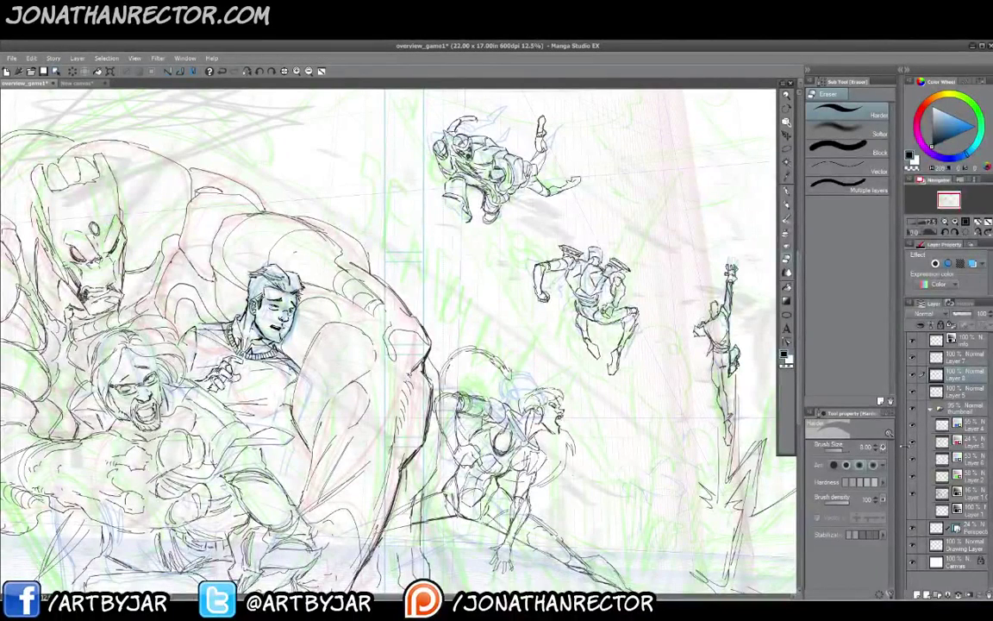
pyautogui.click(914, 425)
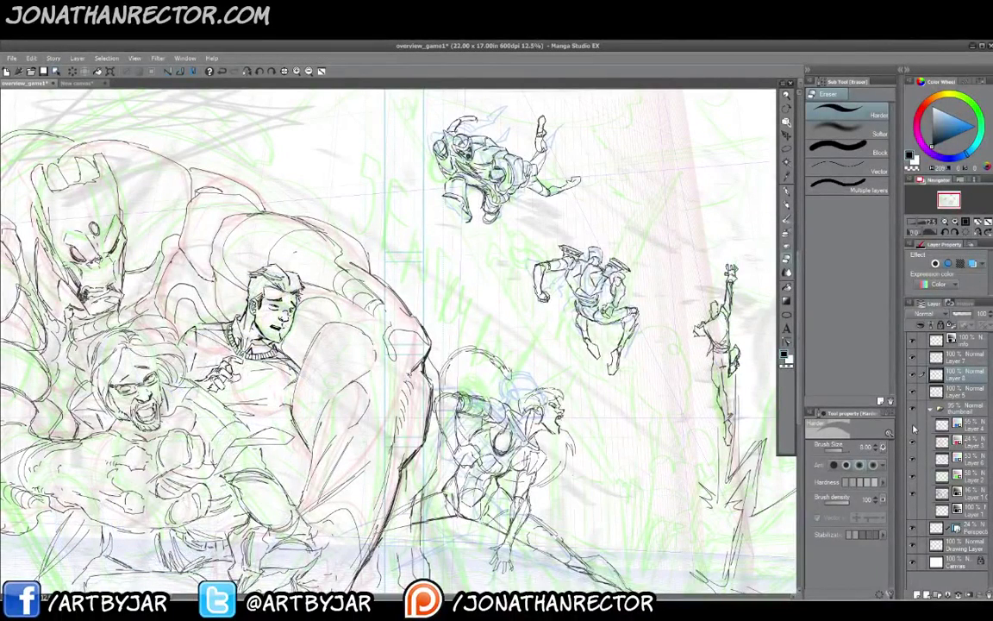
pyautogui.click(914, 425)
# - Draw a small mark beside the crouching woman on Layer 4 with Jonathan Pencil 2 and raise the layer's opacity to 100 percent
pyautogui.click(949, 425)
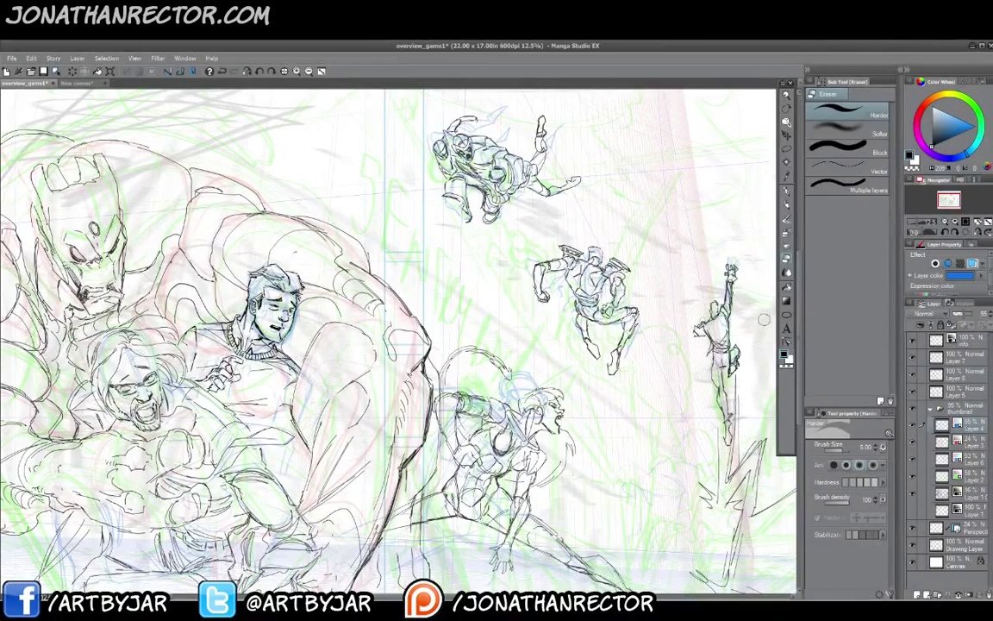
pyautogui.press('p')
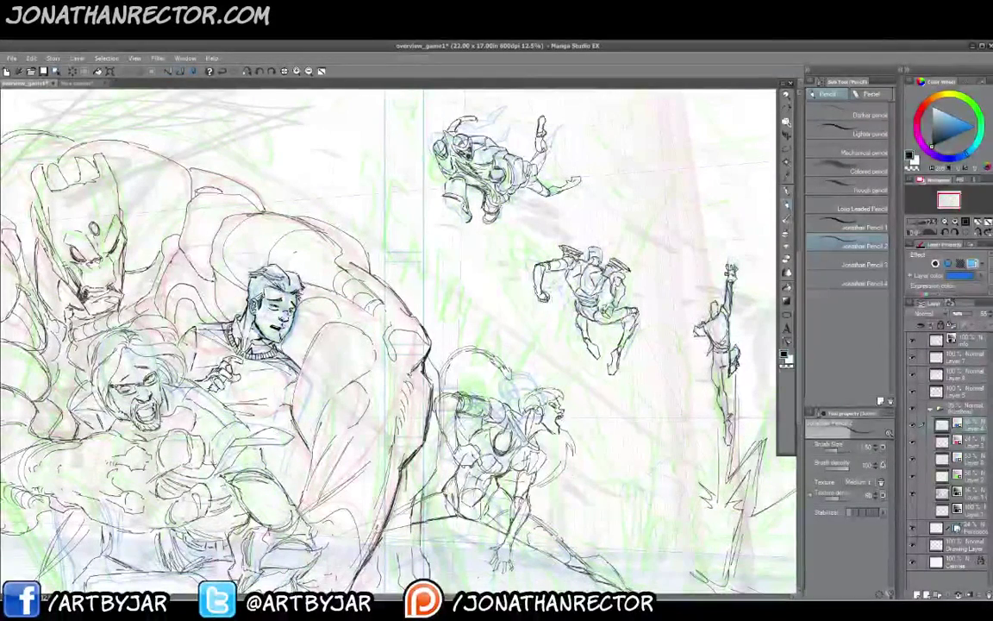
pyautogui.moveTo(545, 392); pyautogui.dragTo(544, 407)
pyautogui.moveTo(544, 385); pyautogui.dragTo(541, 407)
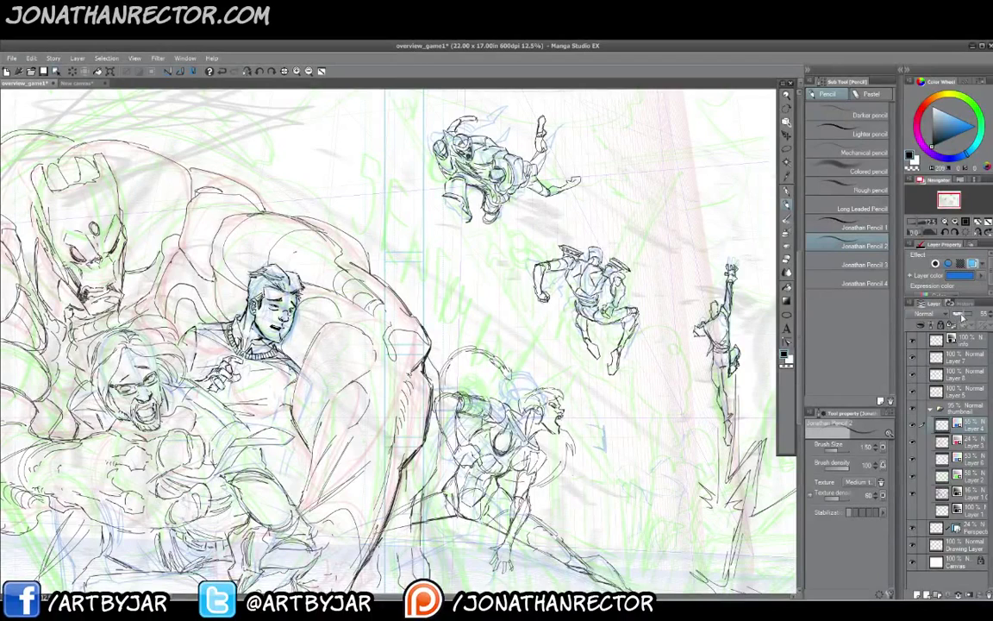
pyautogui.moveTo(963, 314); pyautogui.dragTo(973, 314)
# - Erase the small blue mark with the Softer eraser and rough in light background shapes near the crouching woman using Jonathan Pencil 2
pyautogui.press('e')
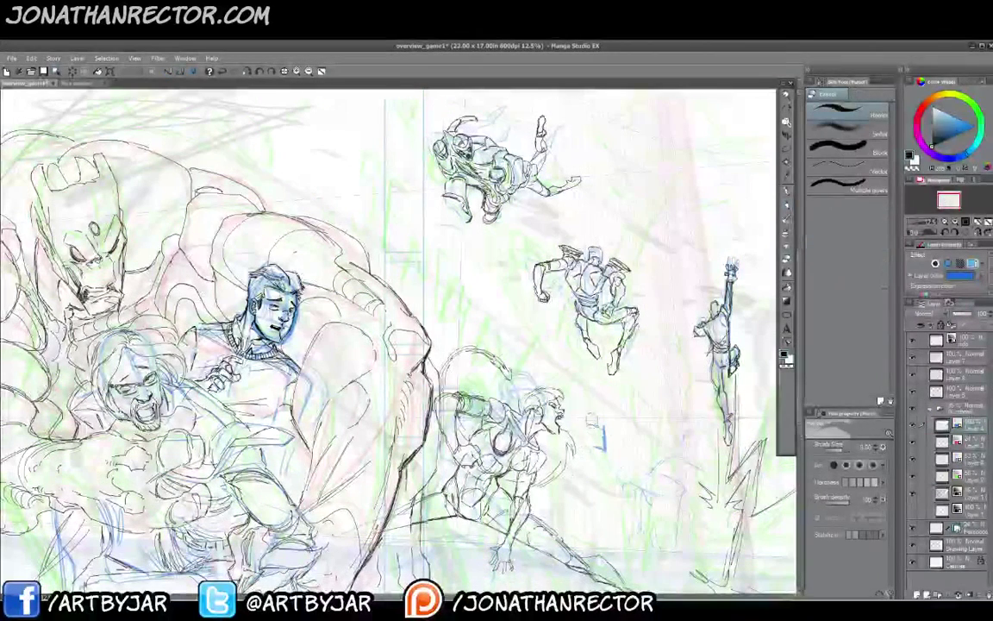
pyautogui.click(850, 134)
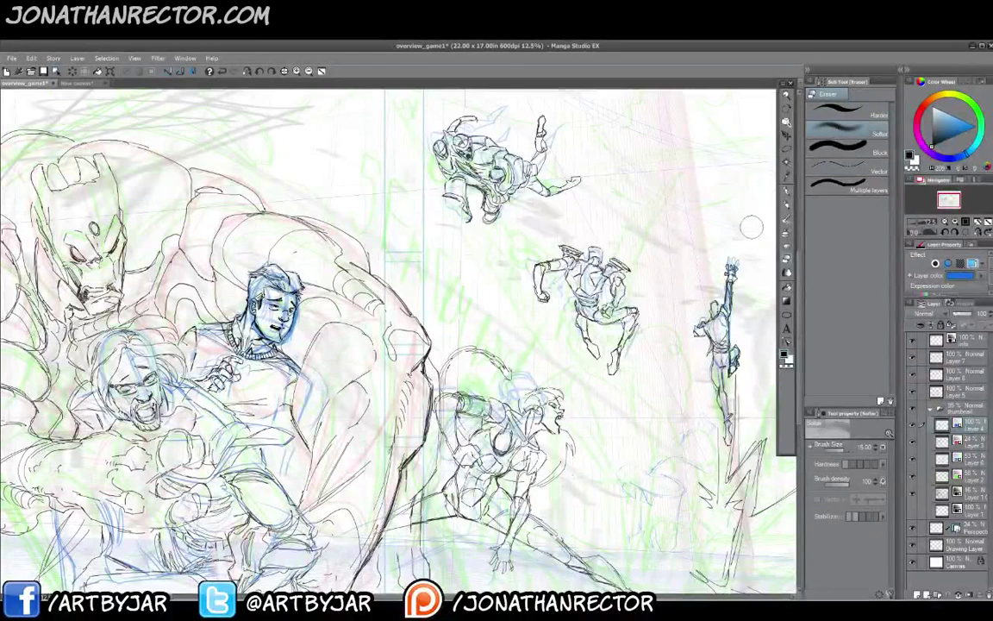
pyautogui.click(786, 206)
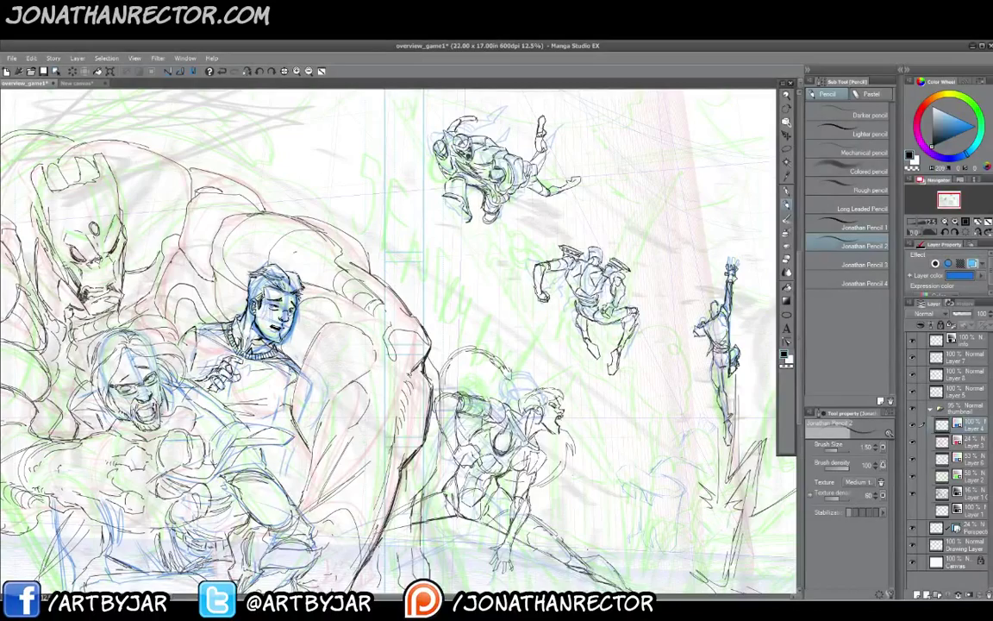
# - Rough in the torso and hips of a seated figure in blue behind the crouching woman with Jonathan Pencil 2
pyautogui.moveTo(397, 423); pyautogui.dragTo(379, 356)
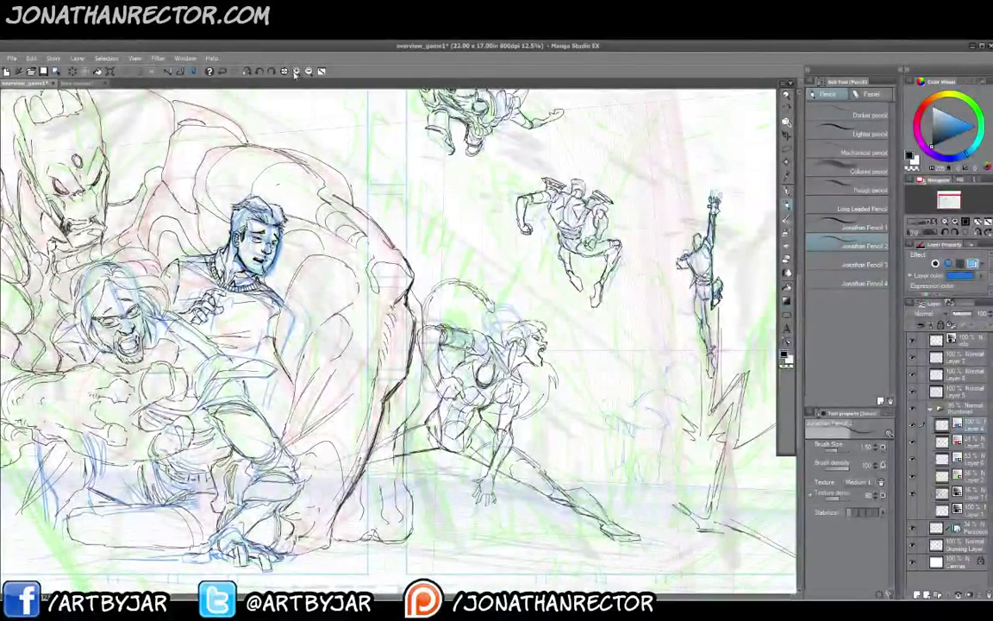
pyautogui.hotkey('ctrl', '+')
pyautogui.moveTo(508, 318); pyautogui.dragTo(442, 233)
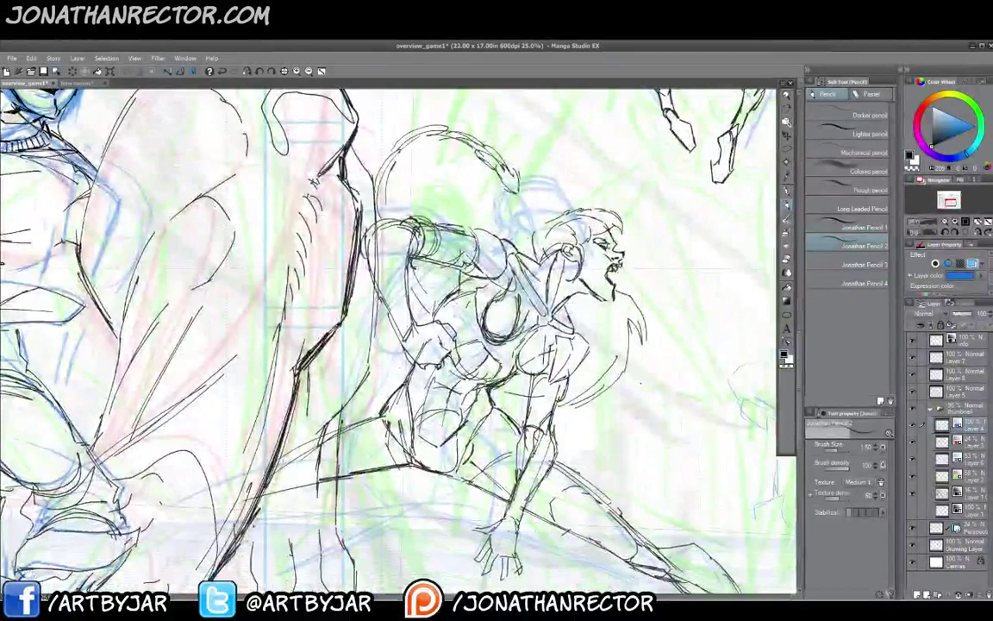
pyautogui.press('e')
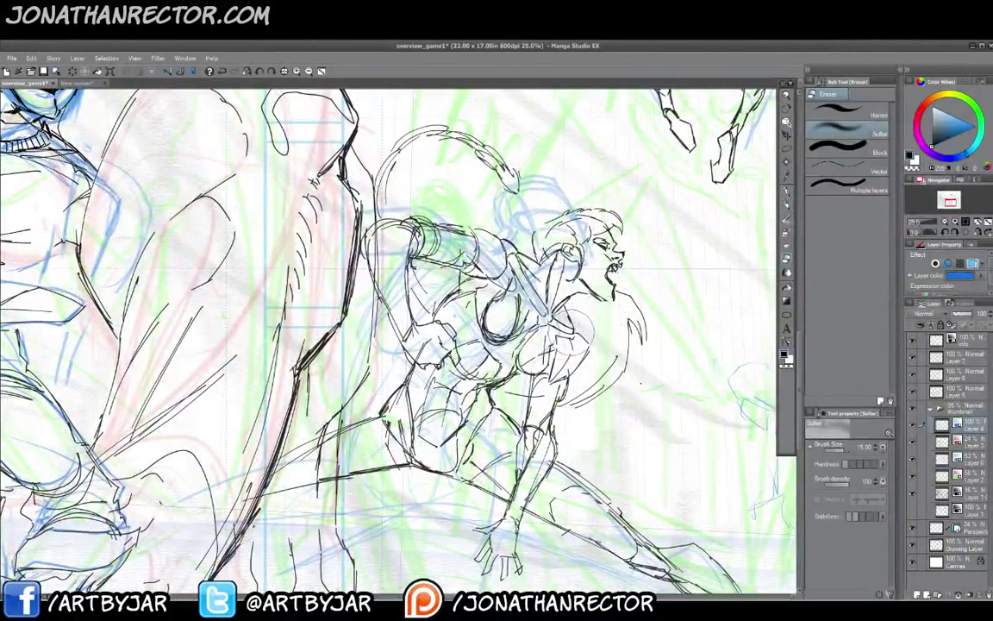
pyautogui.press('p')
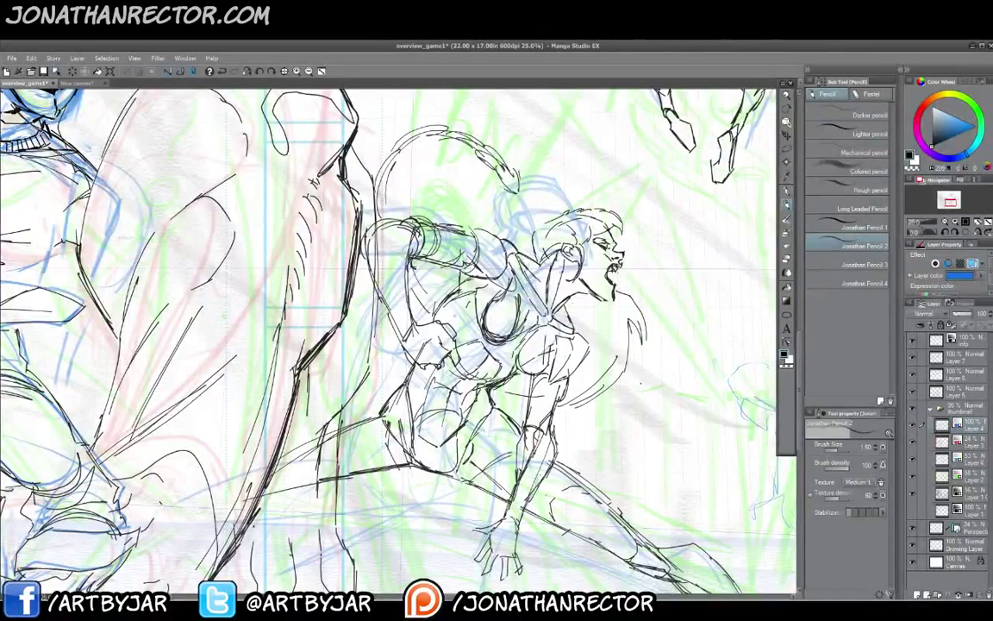
pyautogui.moveTo(346, 420); pyautogui.dragTo(335, 431)
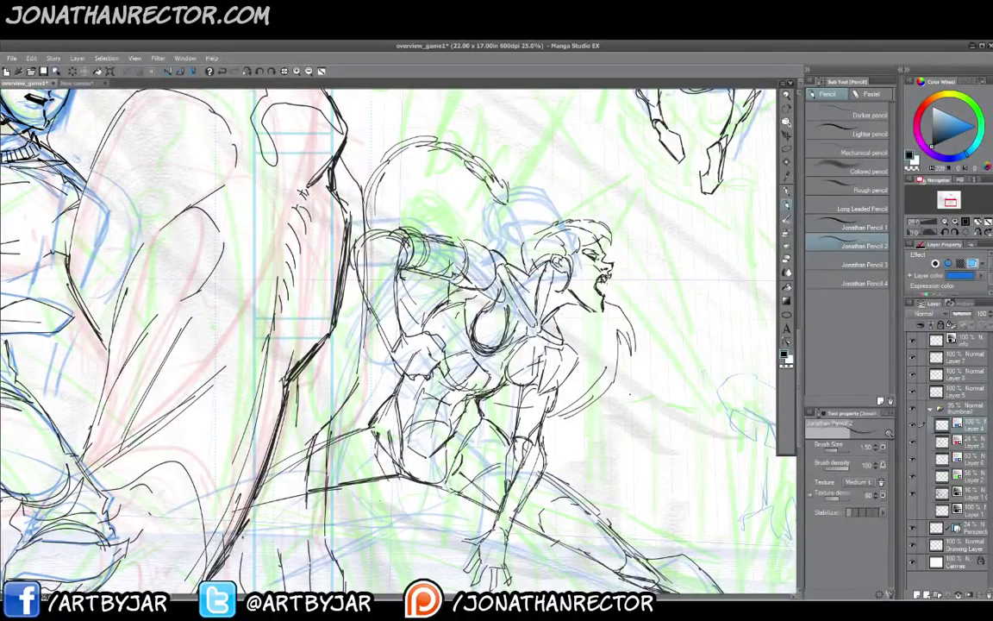
pyautogui.scroll(-2, 398, 342)
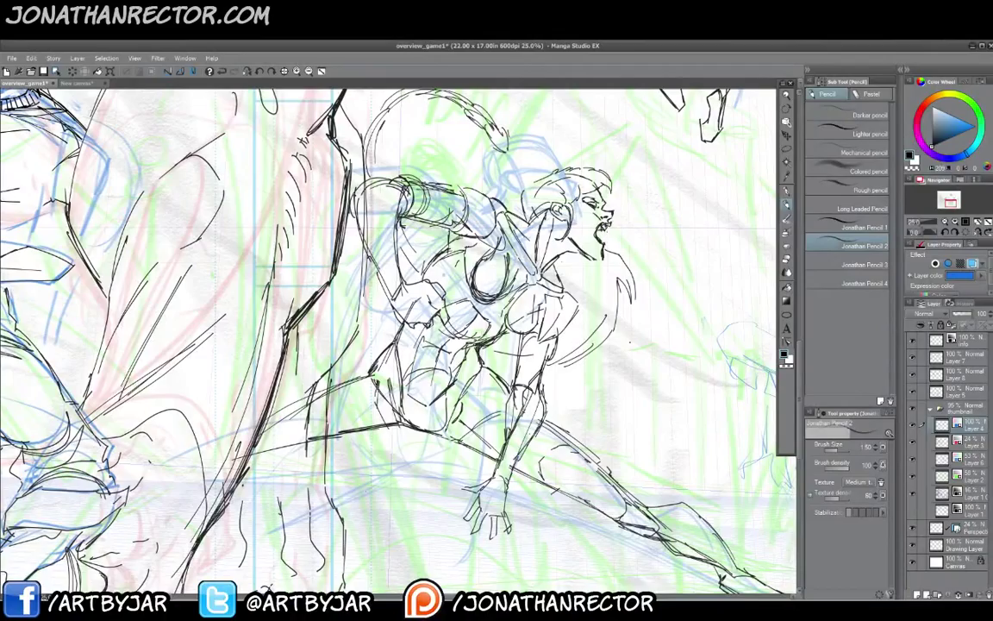
pyautogui.moveTo(396, 521); pyautogui.dragTo(382, 486)
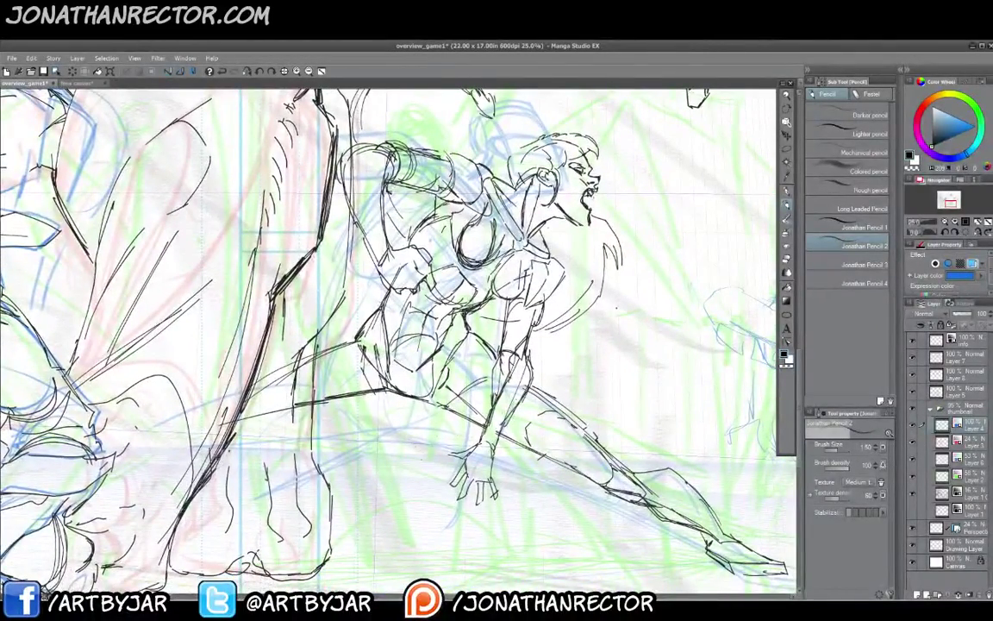
pyautogui.moveTo(410, 462); pyautogui.dragTo(394, 509)
pyautogui.moveTo(412, 464); pyautogui.dragTo(388, 518)
pyautogui.moveTo(374, 417)
pyautogui.mouseDown()
pyautogui.moveTo(340, 339)
pyautogui.moveTo(289, 351)
pyautogui.mouseUp()
pyautogui.moveTo(299, 421)
pyautogui.mouseDown()
pyautogui.moveTo(314, 476)
pyautogui.moveTo(344, 526)
pyautogui.mouseUp()
pyautogui.moveTo(333, 461); pyautogui.dragTo(346, 477)
pyautogui.moveTo(372, 410); pyautogui.dragTo(379, 430)
pyautogui.moveTo(377, 422)
pyautogui.mouseDown()
pyautogui.moveTo(435, 409)
pyautogui.moveTo(477, 430)
pyautogui.mouseUp()
pyautogui.moveTo(429, 465)
pyautogui.mouseDown()
pyautogui.moveTo(458, 458)
pyautogui.moveTo(443, 468)
pyautogui.mouseUp()
pyautogui.moveTo(479, 492); pyautogui.dragTo(491, 520)
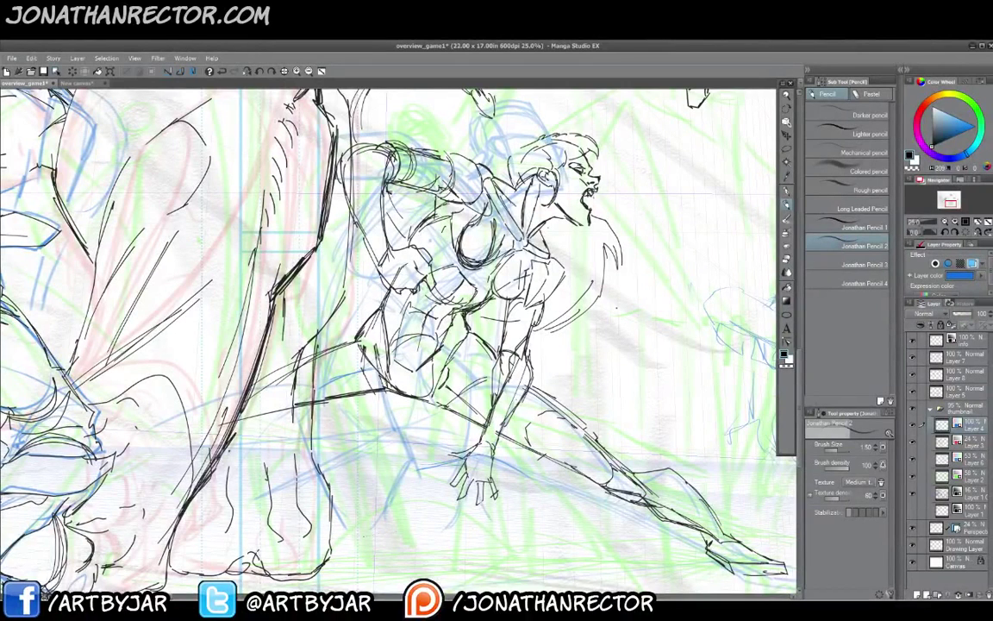
# - Sketch the underside and upper leg lines of the blue seated figure around the crouching woman's supporting hand
pyautogui.moveTo(411, 539); pyautogui.dragTo(498, 541)
pyautogui.moveTo(378, 541); pyautogui.dragTo(493, 541)
pyautogui.moveTo(338, 527); pyautogui.dragTo(406, 542)
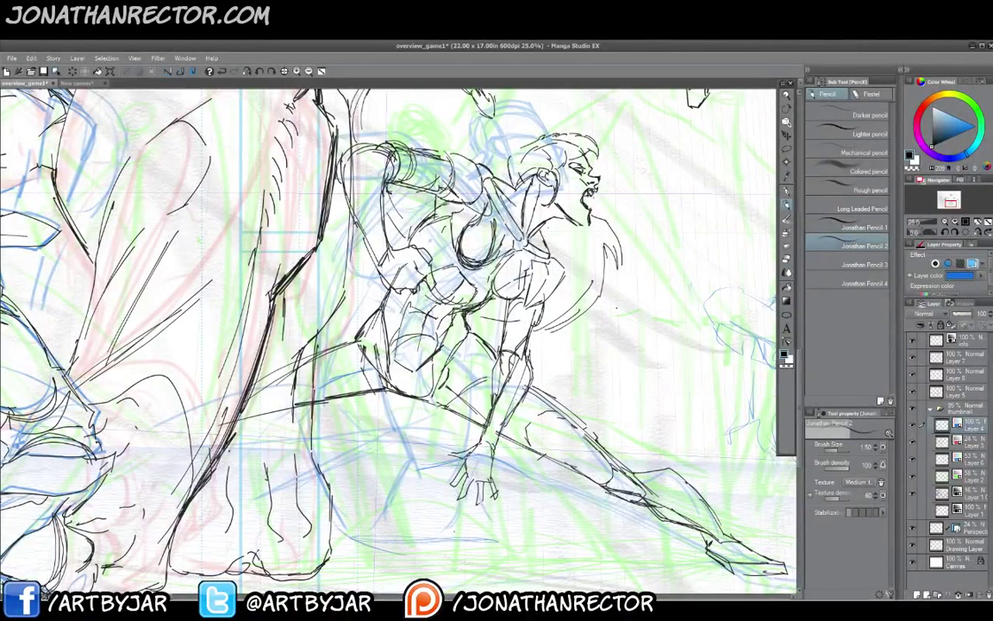
pyautogui.moveTo(420, 470); pyautogui.dragTo(450, 424)
pyautogui.moveTo(375, 420); pyautogui.dragTo(448, 405)
pyautogui.moveTo(414, 540); pyautogui.dragTo(490, 507)
pyautogui.moveTo(431, 443); pyautogui.dragTo(453, 413)
pyautogui.moveTo(371, 486)
pyautogui.mouseDown()
pyautogui.moveTo(442, 457)
pyautogui.moveTo(393, 543)
pyautogui.mouseUp()
pyautogui.moveTo(438, 470); pyautogui.dragTo(394, 542)
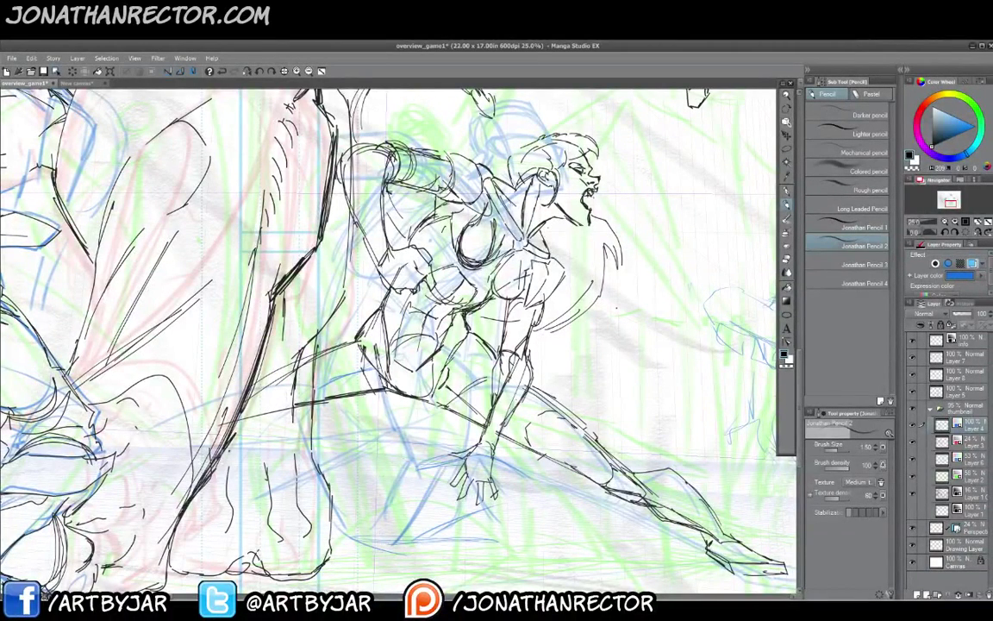
# - Build up the back and side contours of the blue figure's torso and its hip curves beside the creature's leg
pyautogui.moveTo(443, 446); pyautogui.dragTo(320, 454)
pyautogui.moveTo(298, 360); pyautogui.dragTo(333, 456)
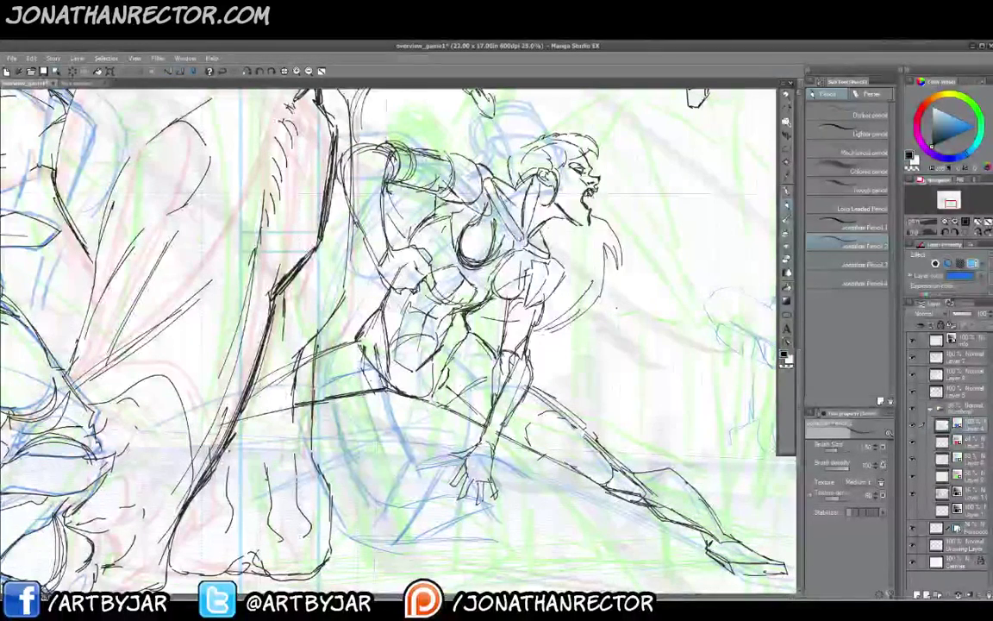
pyautogui.moveTo(331, 338); pyautogui.dragTo(349, 417)
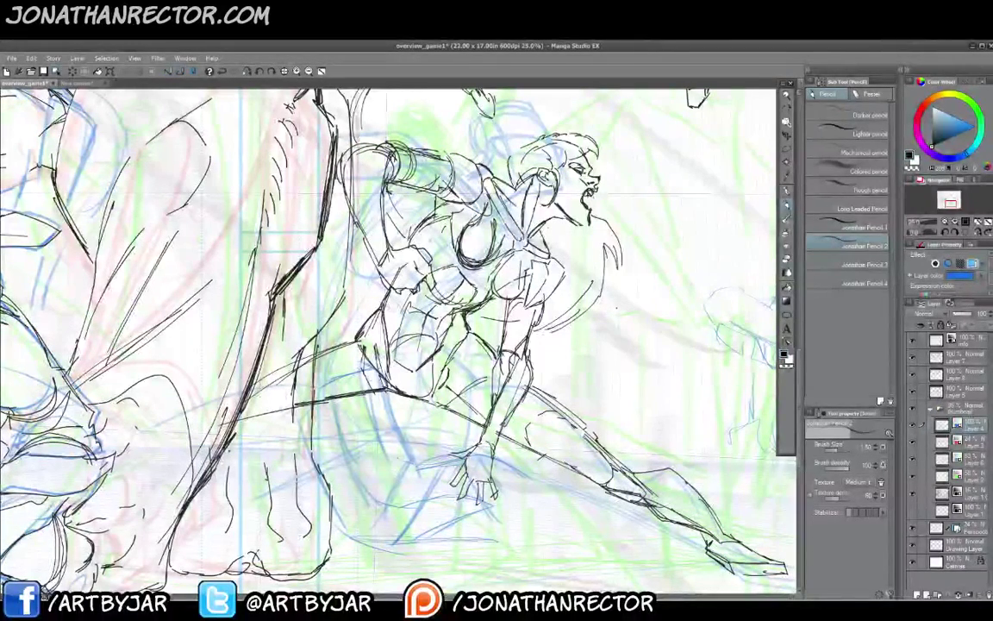
pyautogui.moveTo(415, 462); pyautogui.dragTo(351, 519)
pyautogui.moveTo(396, 467)
pyautogui.mouseDown()
pyautogui.moveTo(350, 517)
pyautogui.moveTo(372, 530)
pyautogui.mouseUp()
pyautogui.moveTo(370, 535); pyautogui.dragTo(350, 540)
pyautogui.moveTo(325, 475)
pyautogui.mouseDown()
pyautogui.moveTo(278, 398)
pyautogui.moveTo(289, 431)
pyautogui.mouseUp()
pyautogui.moveTo(323, 335)
pyautogui.mouseDown()
pyautogui.moveTo(261, 379)
pyautogui.moveTo(272, 378)
pyautogui.moveTo(297, 436)
pyautogui.mouseUp()
pyautogui.moveTo(329, 400); pyautogui.dragTo(351, 483)
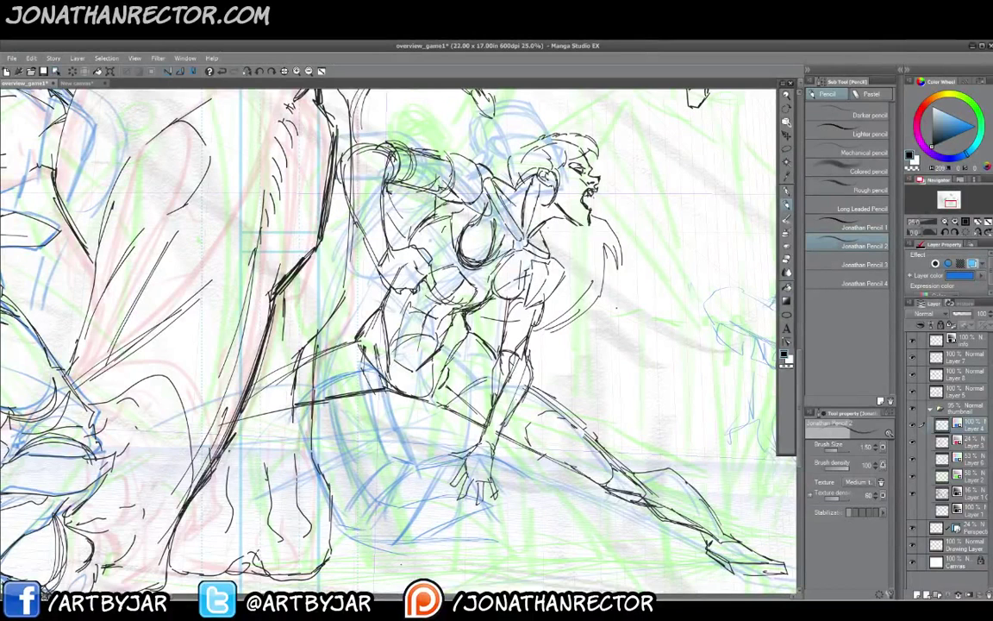
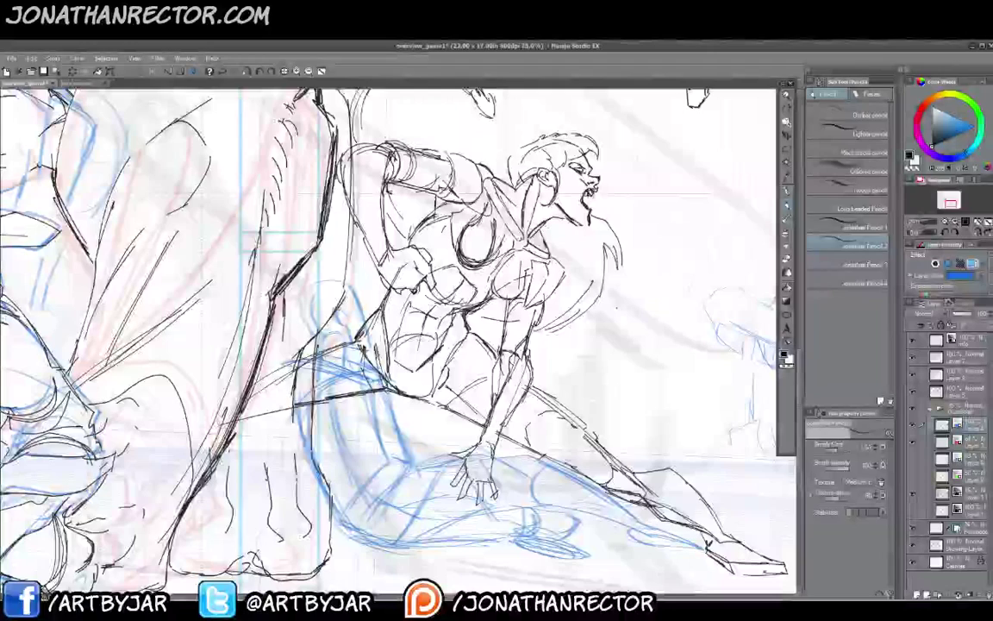
# - Redraw the blue figure's hips as a boxy block and erase its outstretched legs with the Softer eraser
pyautogui.press('e')
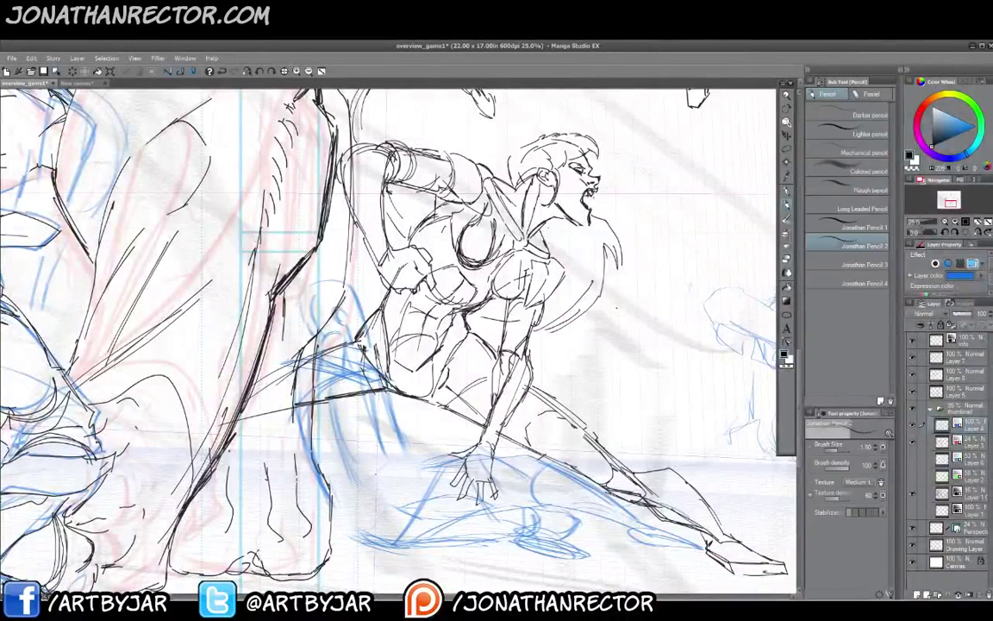
pyautogui.press('p')
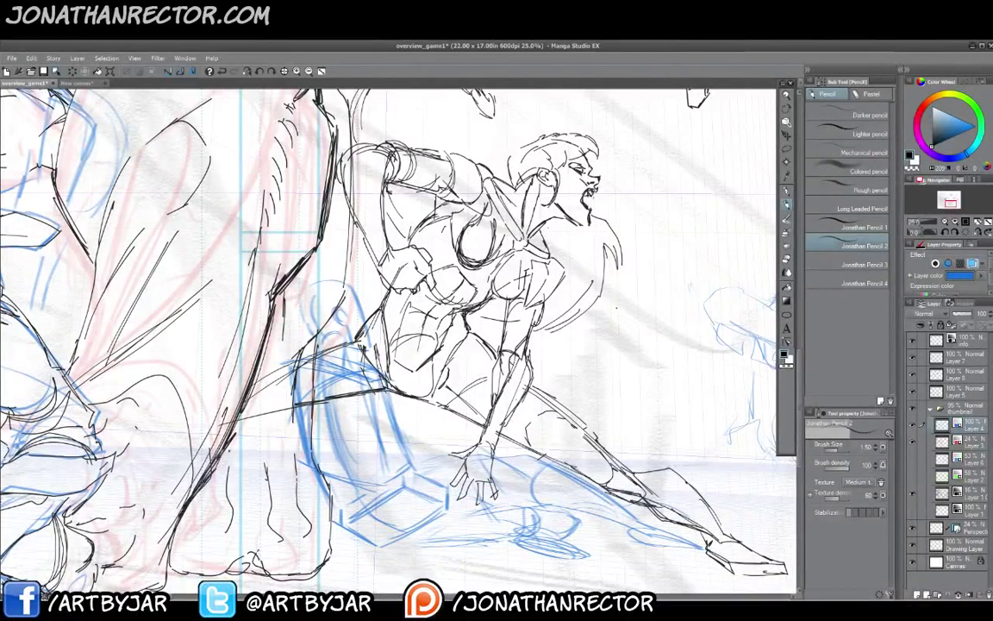
pyautogui.press('e')
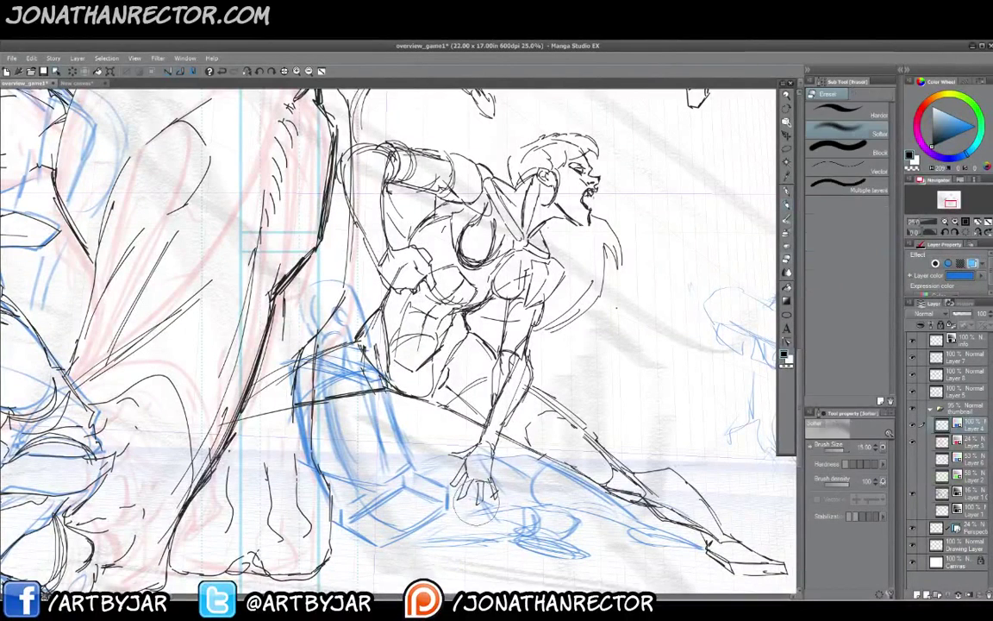
pyautogui.moveTo(384, 406); pyautogui.dragTo(604, 491)
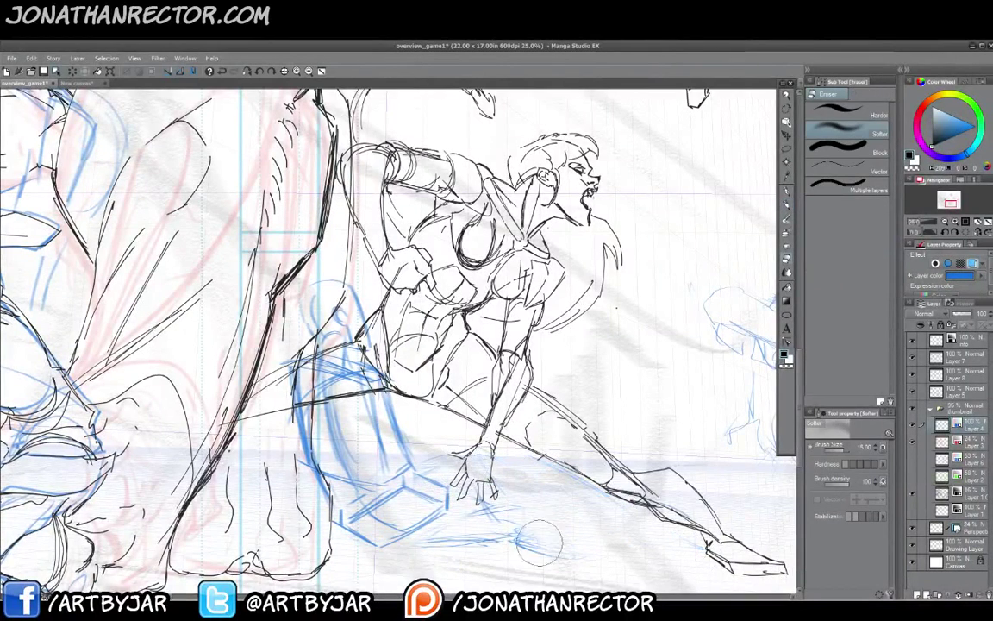
pyautogui.moveTo(540, 543)
pyautogui.mouseDown()
pyautogui.moveTo(465, 539)
pyautogui.moveTo(492, 509)
pyautogui.mouseUp()
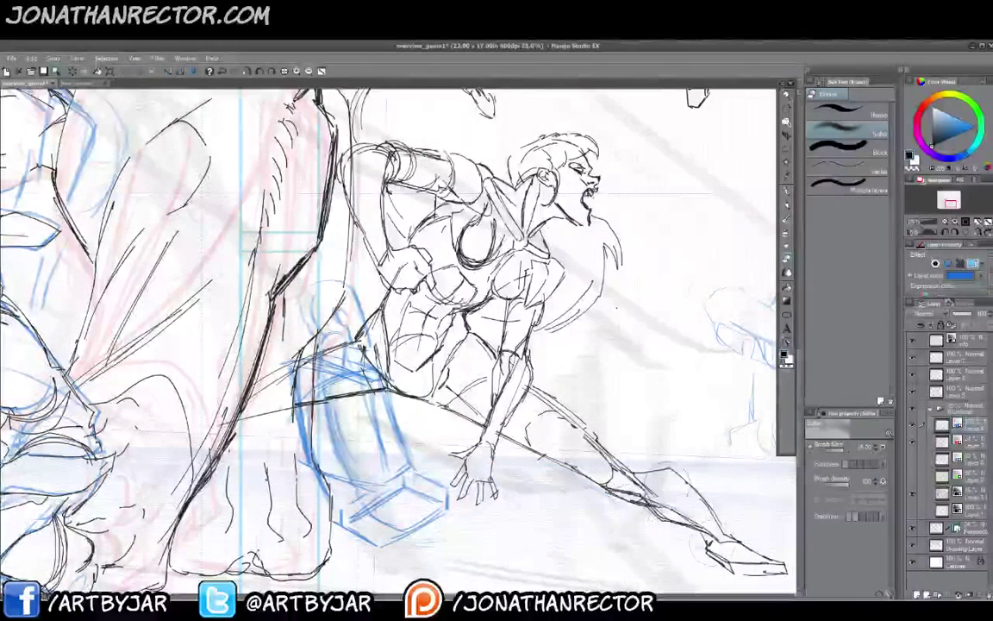
pyautogui.press('p')
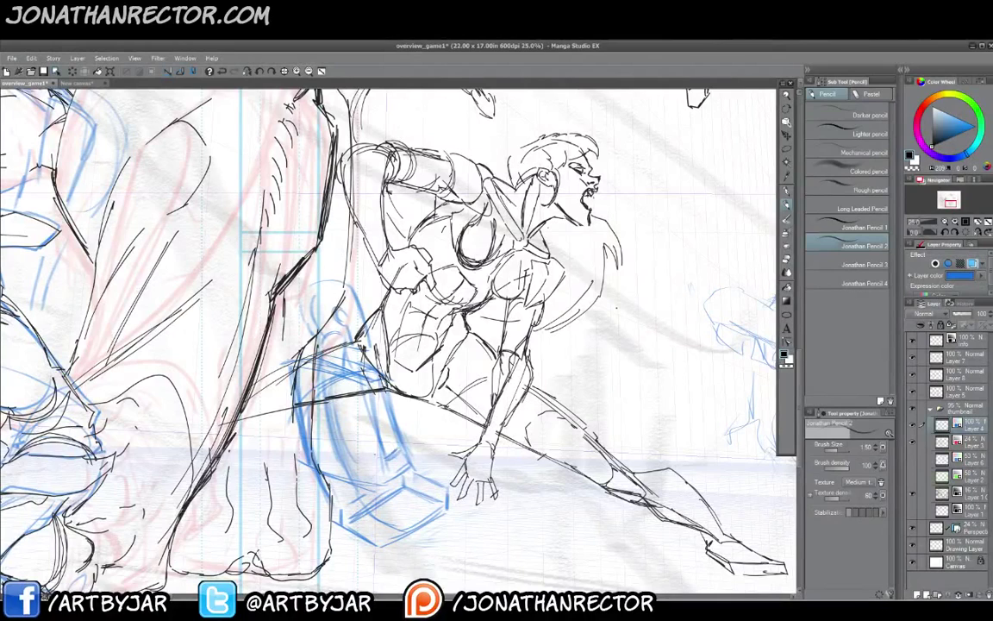
# - Lighten the blue figure's hip lines and sketch its arm and torso detail with Jonathan Pencil 2
pyautogui.press('e')
pyautogui.press('p')
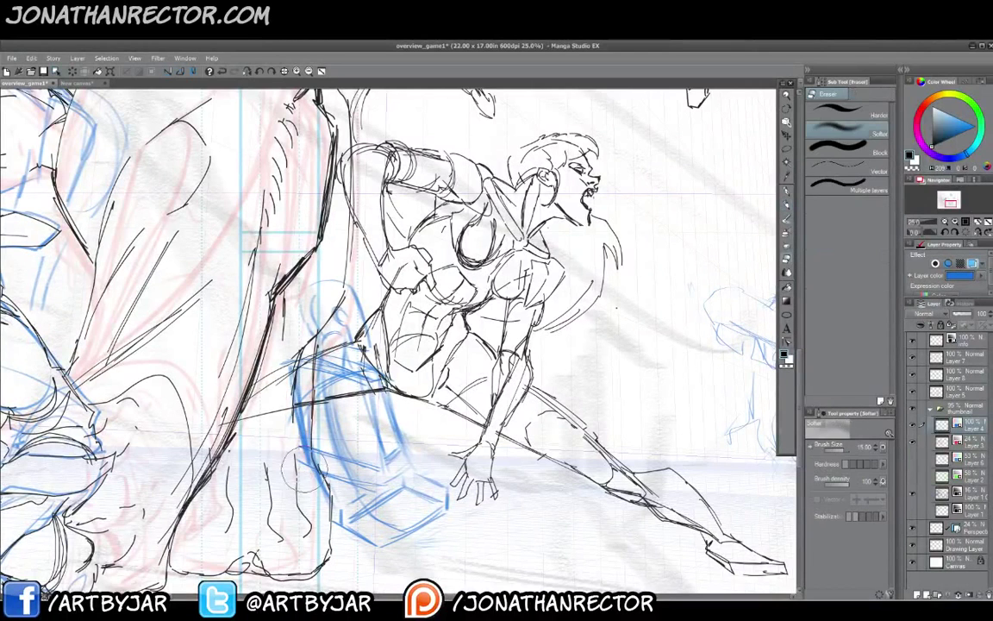
pyautogui.moveTo(259, 413); pyautogui.dragTo(332, 452)
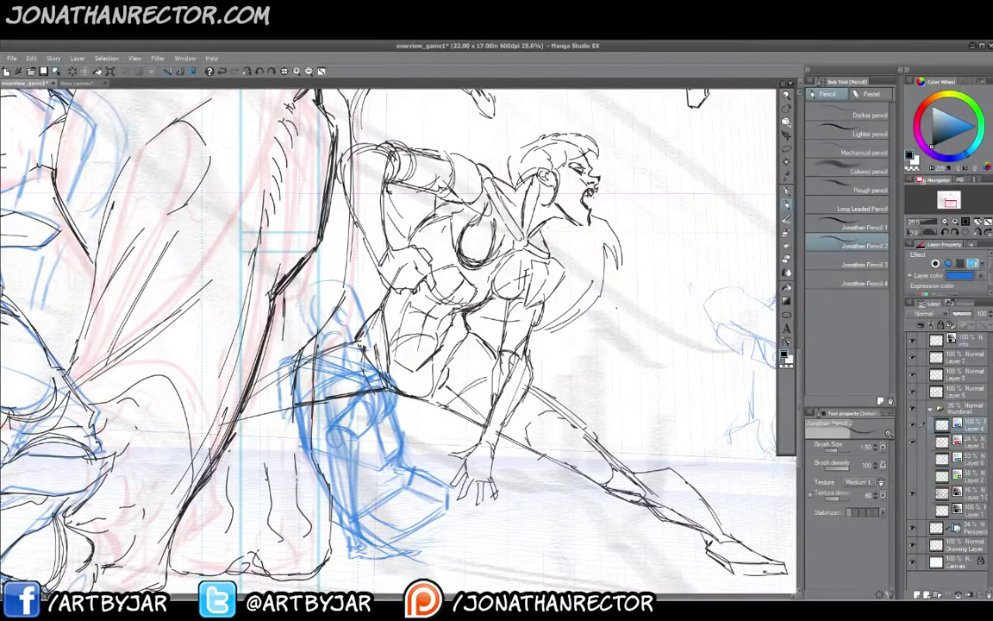
# - Mirror the canvas view, lasso the blue hip block, scale it to 112 percent, rotate it -13 degrees and apply the transformation
pyautogui.press('h')
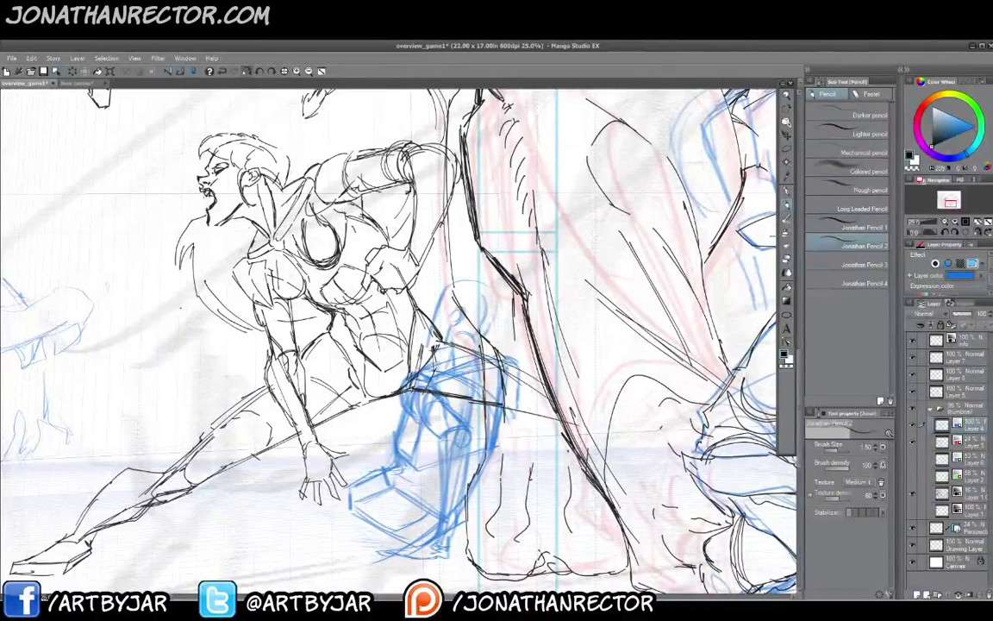
pyautogui.press('m')
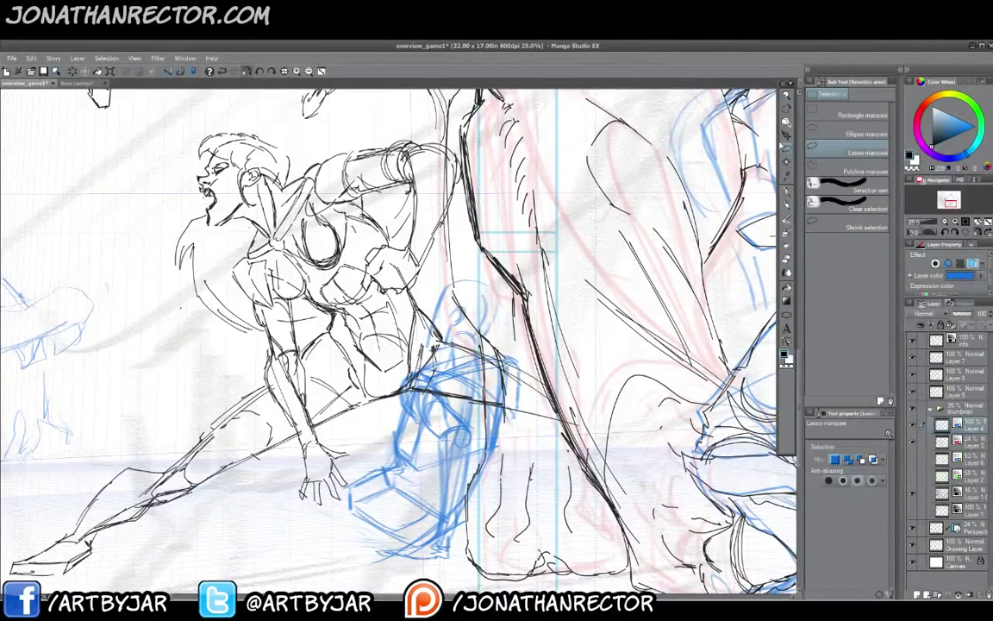
pyautogui.moveTo(369, 466)
pyautogui.mouseDown()
pyautogui.moveTo(394, 462)
pyautogui.moveTo(438, 501)
pyautogui.moveTo(411, 546)
pyautogui.moveTo(345, 504)
pyautogui.mouseUp()
pyautogui.hotkey('ctrl', 't')
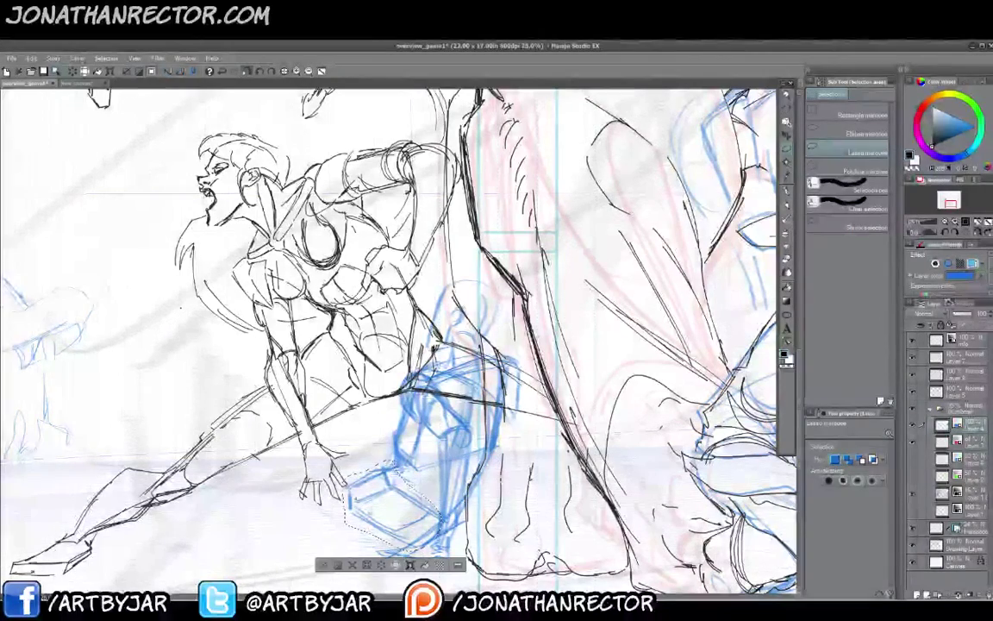
pyautogui.moveTo(340, 460)
pyautogui.mouseDown()
pyautogui.moveTo(328, 448)
pyautogui.moveTo(338, 430)
pyautogui.mouseUp()
pyautogui.moveTo(348, 516); pyautogui.dragTo(337, 517)
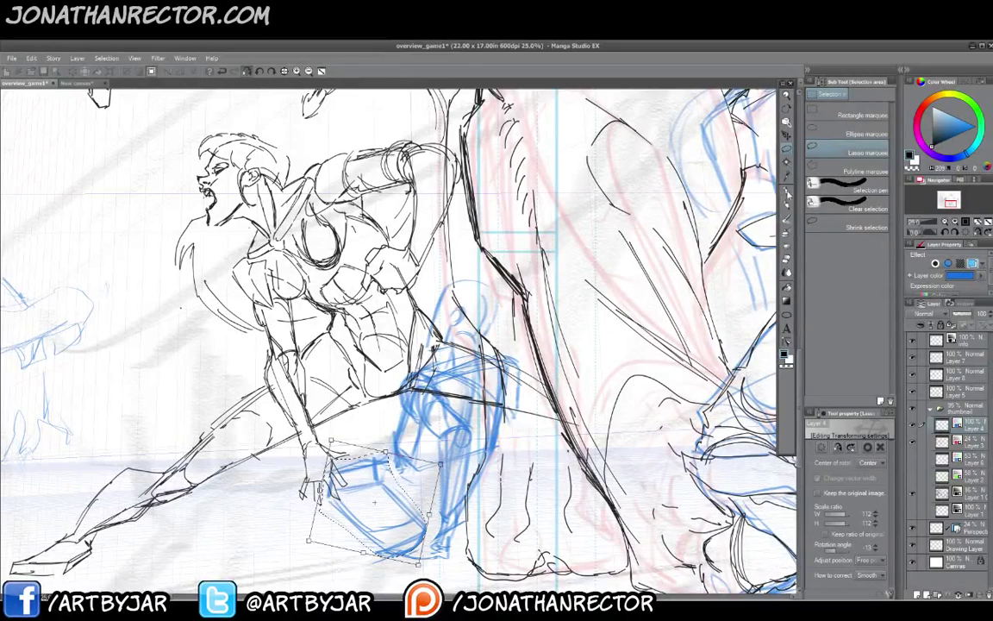
pyautogui.click(786, 191)
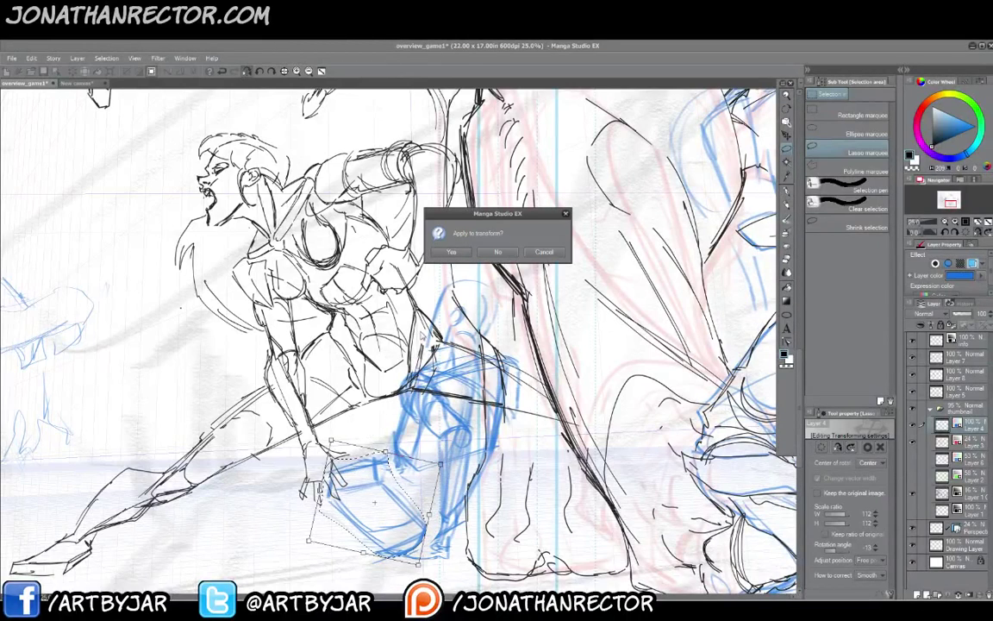
pyautogui.click(450, 252)
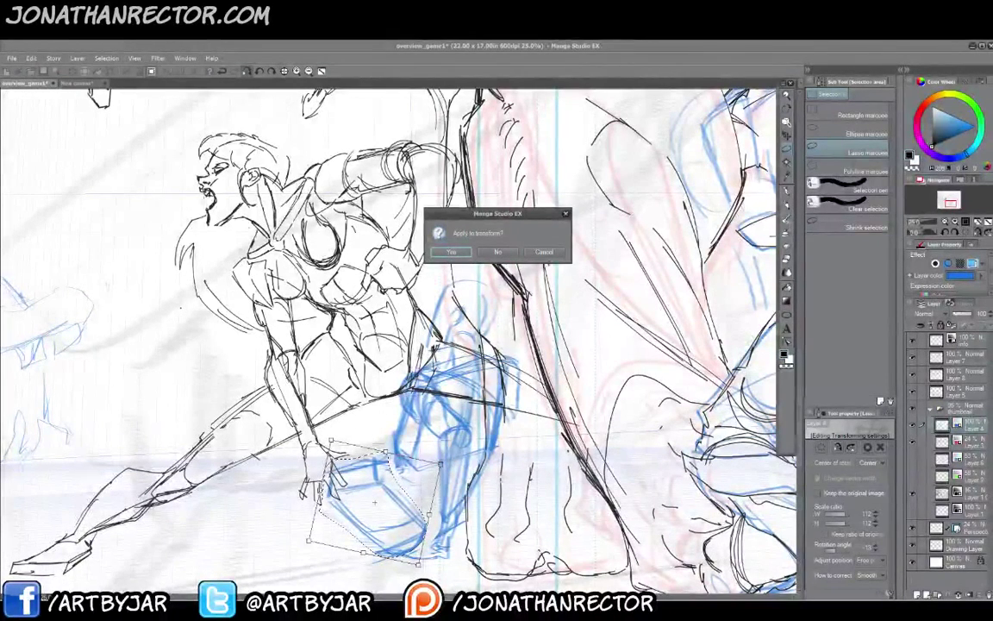
pyautogui.click(304, 571)
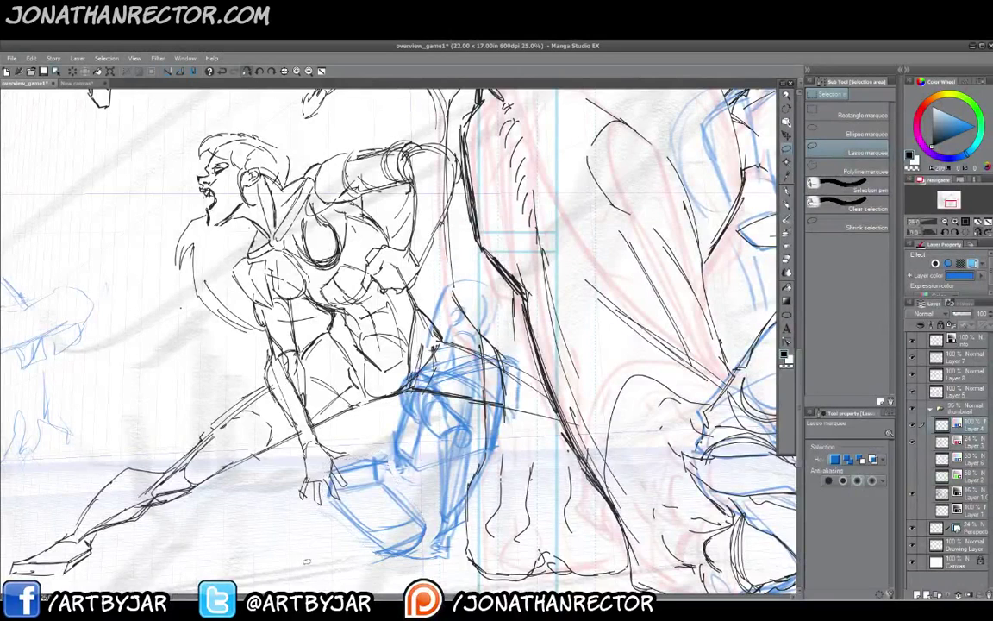
# - Sketch a rounded thigh extending from the blue hips beneath the crouching woman's hand with Jonathan Pencil 2
pyautogui.click(786, 204)
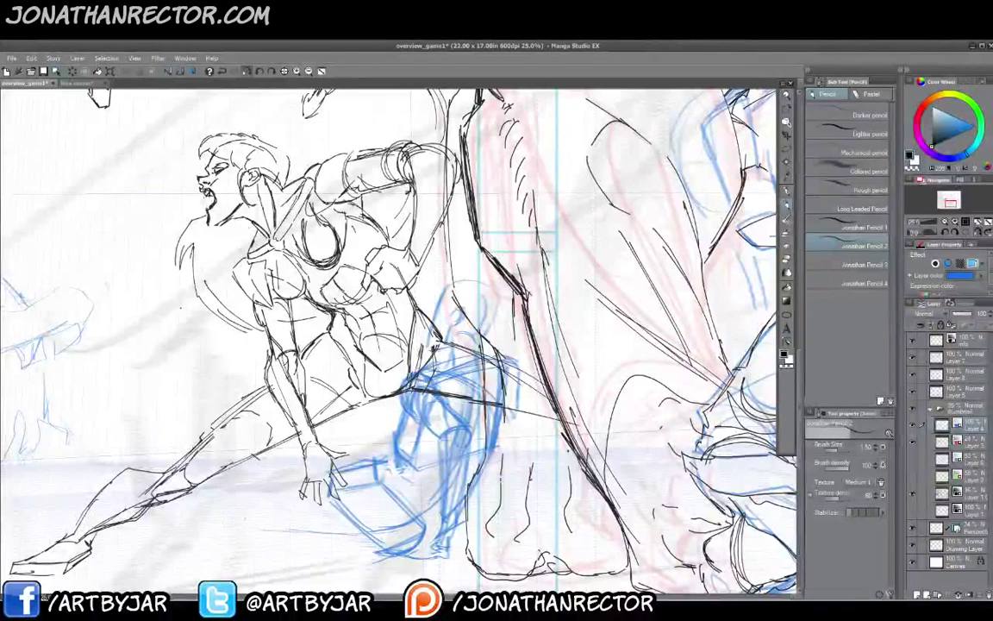
pyautogui.moveTo(329, 484)
pyautogui.mouseDown()
pyautogui.moveTo(323, 505)
pyautogui.moveTo(341, 531)
pyautogui.moveTo(238, 501)
pyautogui.moveTo(398, 460)
pyautogui.moveTo(268, 487)
pyautogui.moveTo(223, 507)
pyautogui.mouseUp()
pyautogui.moveTo(313, 531)
pyautogui.mouseDown()
pyautogui.moveTo(244, 529)
pyautogui.moveTo(229, 506)
pyautogui.mouseUp()
pyautogui.moveTo(215, 453); pyautogui.dragTo(207, 477)
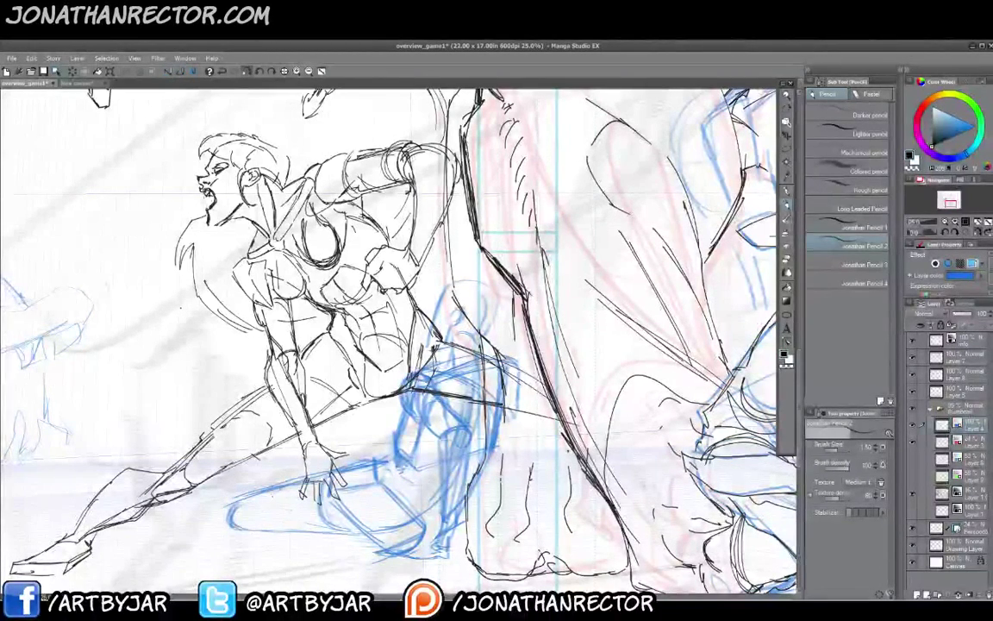
pyautogui.moveTo(251, 441); pyautogui.dragTo(241, 474)
pyautogui.moveTo(263, 437); pyautogui.dragTo(244, 477)
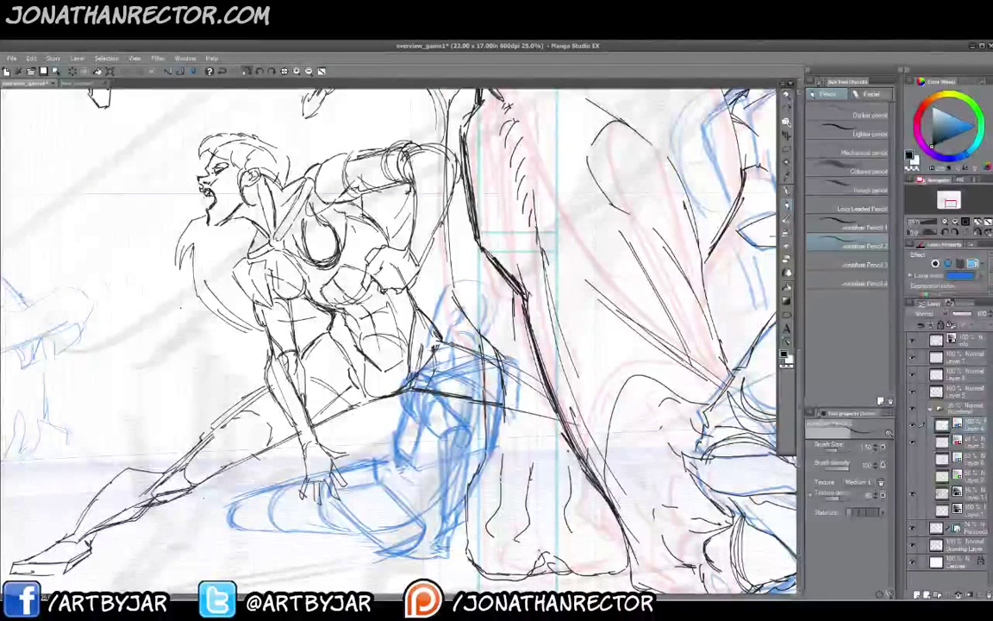
pyautogui.moveTo(376, 556)
pyautogui.mouseDown()
pyautogui.moveTo(330, 555)
pyautogui.moveTo(301, 536)
pyautogui.mouseUp()
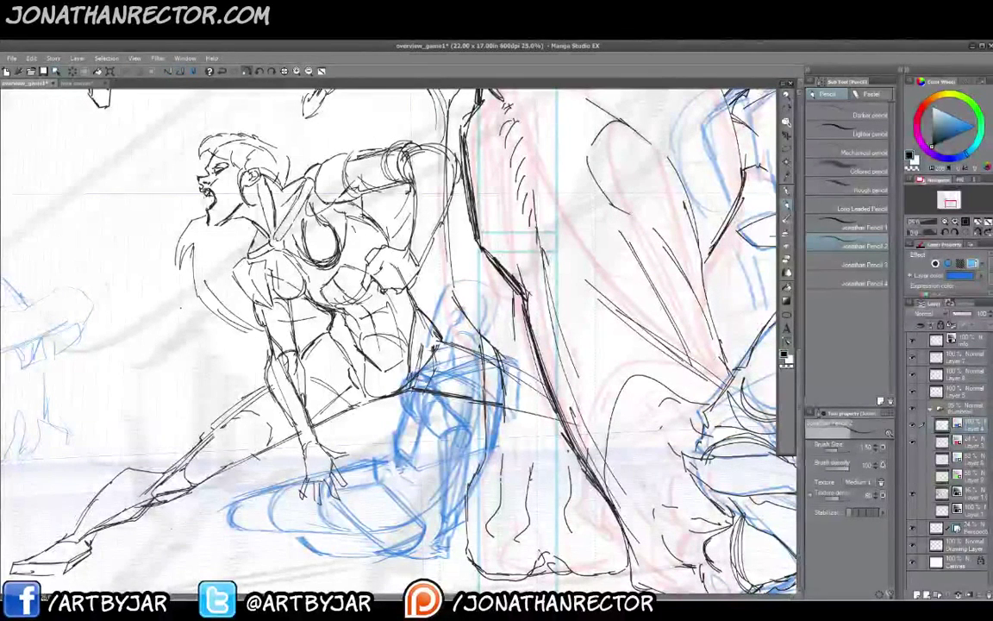
# - Draw the blue figure's lower leg tapering from the knee toward the crouching woman's extended foot
pyautogui.moveTo(267, 436); pyautogui.dragTo(420, 390)
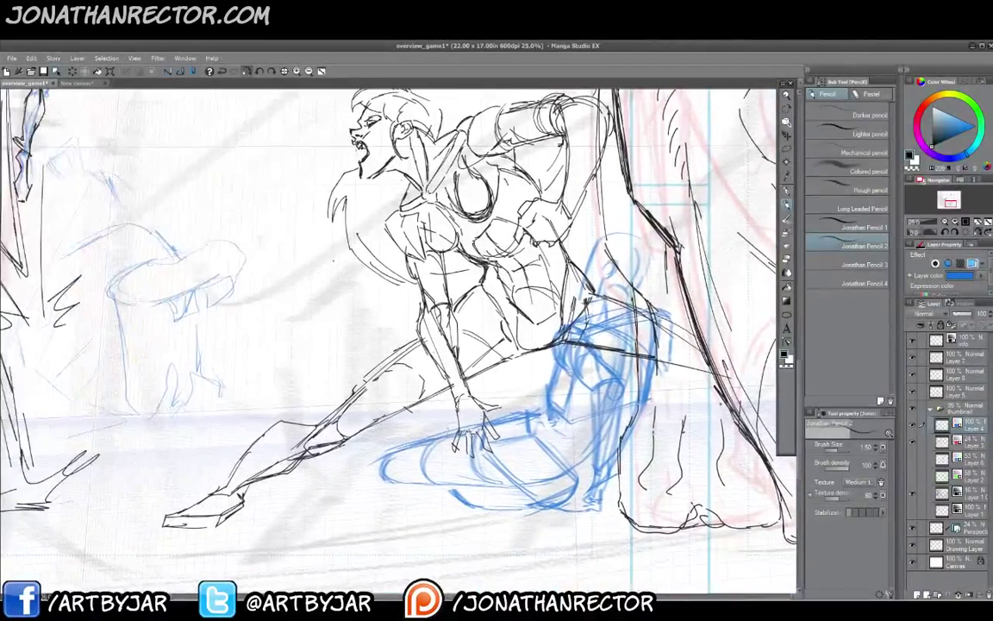
pyautogui.moveTo(371, 482); pyautogui.dragTo(436, 488)
pyautogui.moveTo(399, 449)
pyautogui.mouseDown()
pyautogui.moveTo(363, 461)
pyautogui.moveTo(378, 482)
pyautogui.moveTo(379, 457)
pyautogui.moveTo(287, 490)
pyautogui.mouseUp()
pyautogui.moveTo(391, 484); pyautogui.dragTo(262, 499)
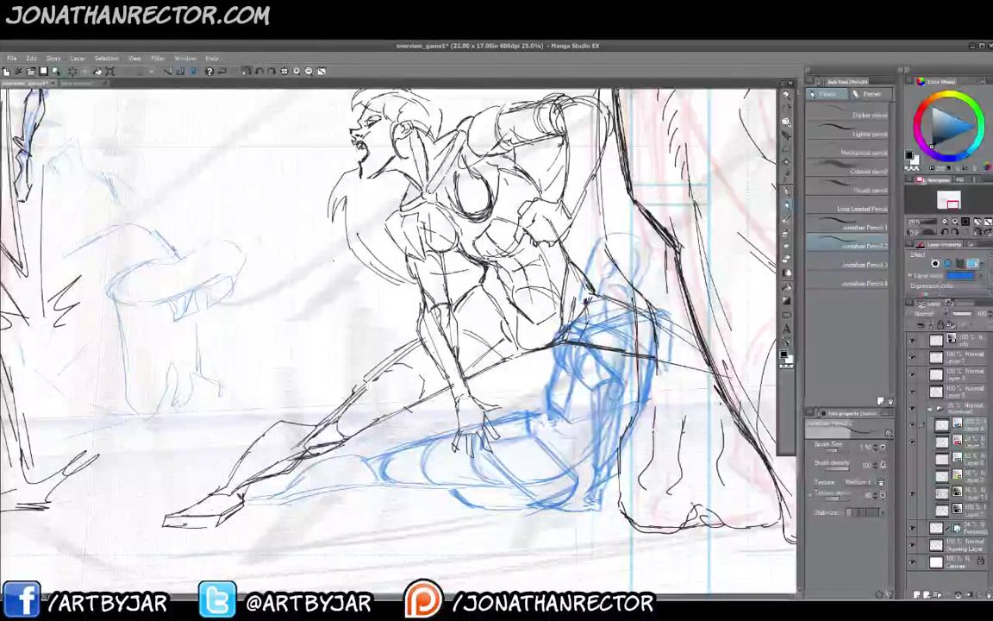
# - Sketch the underside of the blue figure's folded far leg with Jonathan Pencil 2 and erase the excess strokes
pyautogui.moveTo(419, 454); pyautogui.dragTo(377, 439)
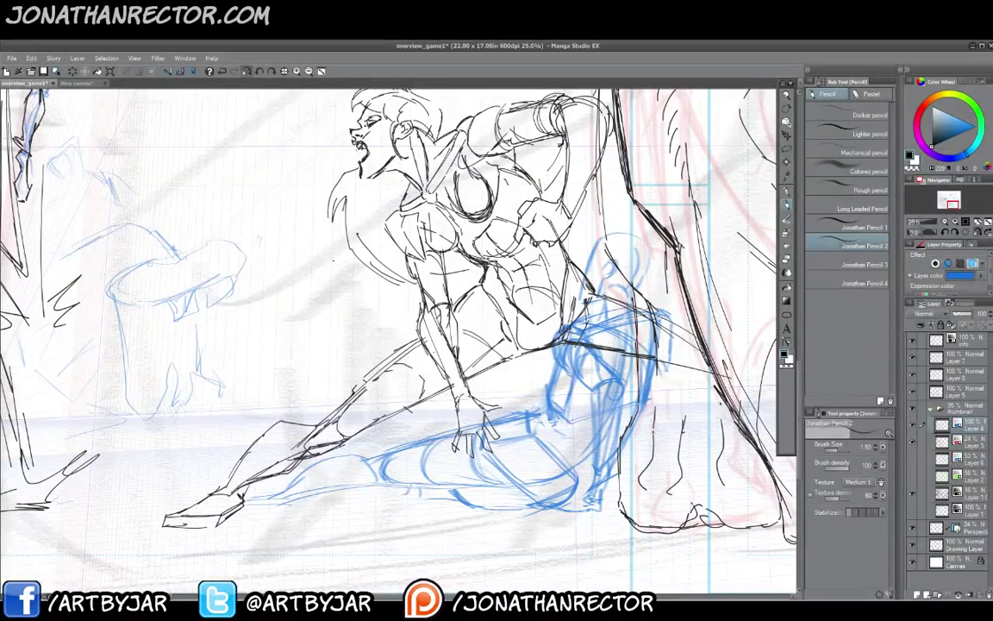
pyautogui.moveTo(396, 438); pyautogui.dragTo(422, 444)
pyautogui.moveTo(355, 443); pyautogui.dragTo(422, 457)
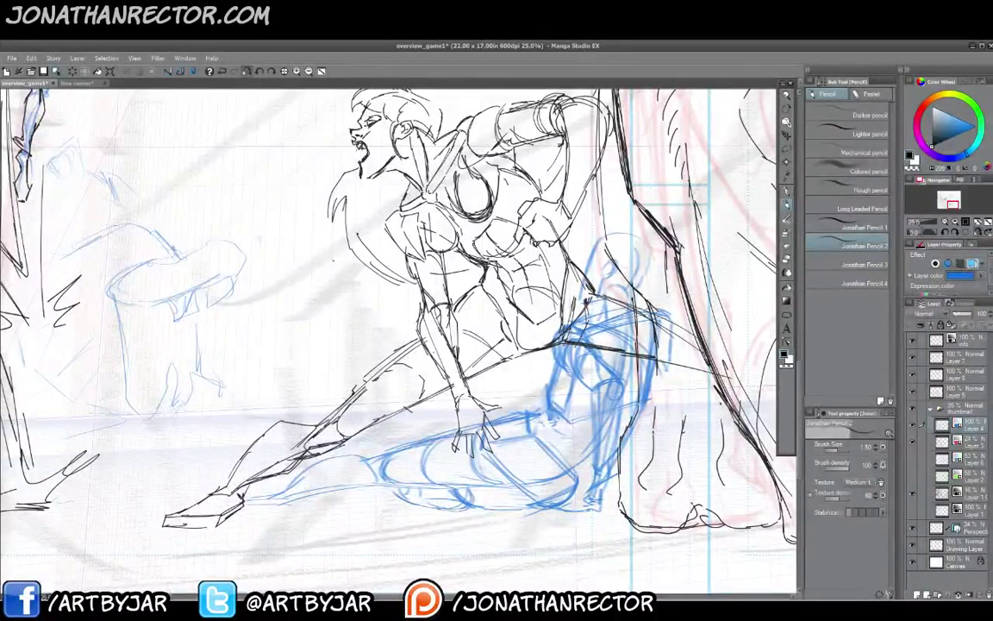
pyautogui.press('e')
pyautogui.moveTo(467, 507); pyautogui.dragTo(439, 502)
pyautogui.press('p')
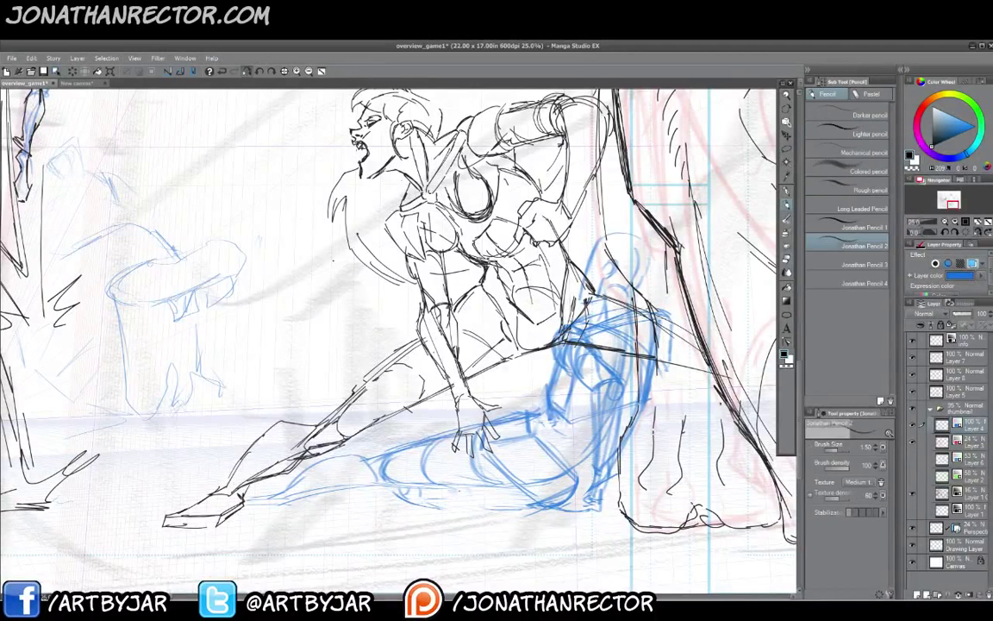
# - Sketch the folded leg's lower contour and a blocky foot beneath the blue figure's thigh, and save the document
pyautogui.moveTo(410, 449); pyautogui.dragTo(429, 441)
pyautogui.moveTo(420, 511); pyautogui.dragTo(477, 504)
pyautogui.moveTo(400, 461); pyautogui.dragTo(433, 453)
pyautogui.moveTo(358, 463)
pyautogui.mouseDown()
pyautogui.moveTo(396, 459)
pyautogui.moveTo(369, 460)
pyautogui.mouseUp()
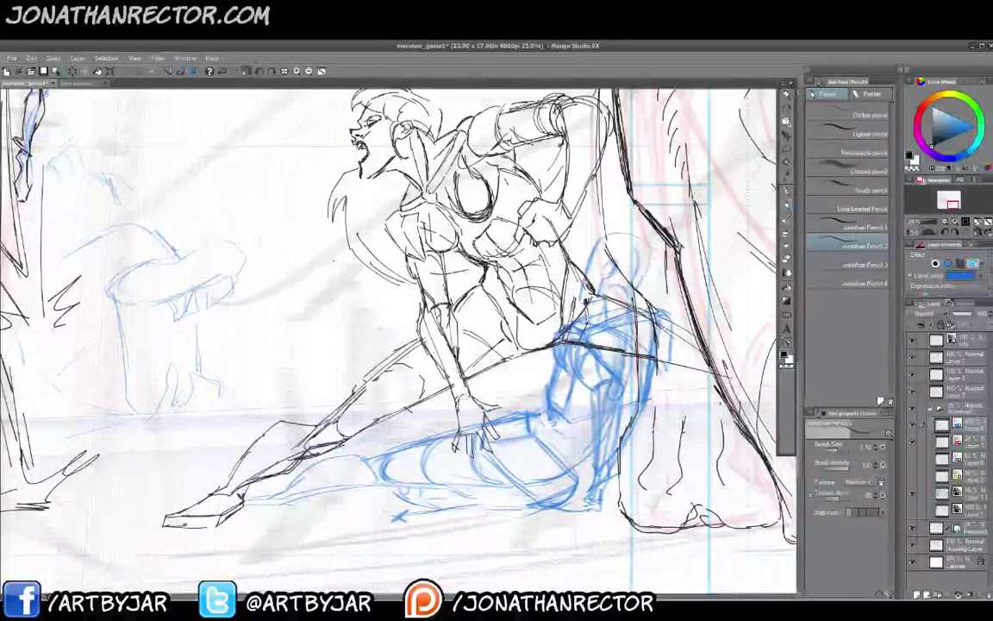
pyautogui.moveTo(392, 520); pyautogui.dragTo(407, 511)
pyautogui.moveTo(393, 512)
pyautogui.mouseDown()
pyautogui.moveTo(429, 533)
pyautogui.moveTo(485, 515)
pyautogui.moveTo(471, 501)
pyautogui.mouseUp()
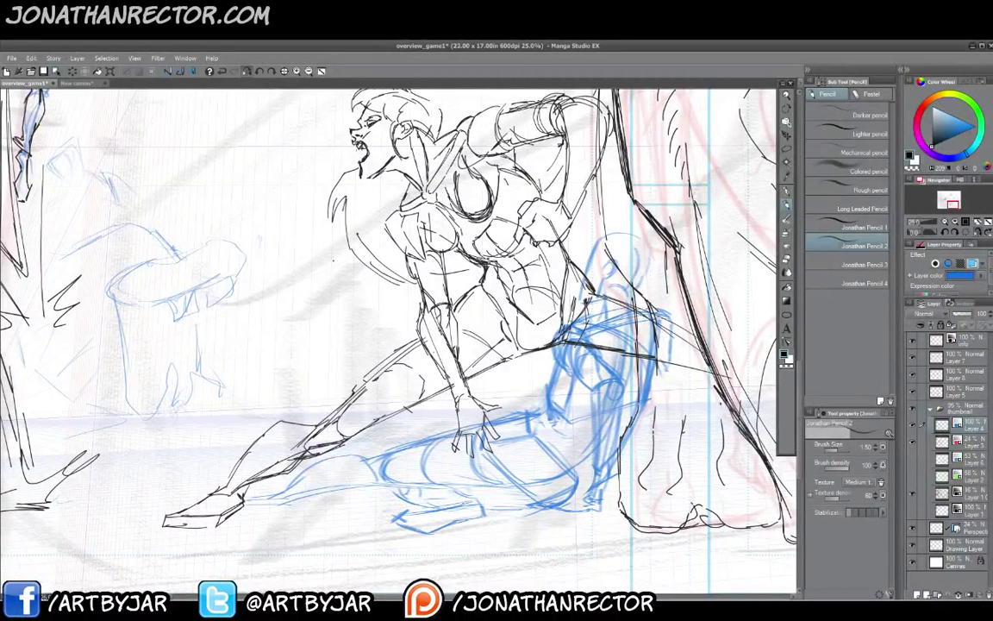
pyautogui.moveTo(369, 460); pyautogui.dragTo(419, 454)
pyautogui.moveTo(411, 509); pyautogui.dragTo(464, 504)
pyautogui.moveTo(369, 459)
pyautogui.mouseDown()
pyautogui.moveTo(422, 449)
pyautogui.moveTo(339, 442)
pyautogui.mouseUp()
pyautogui.moveTo(405, 441); pyautogui.dragTo(422, 450)
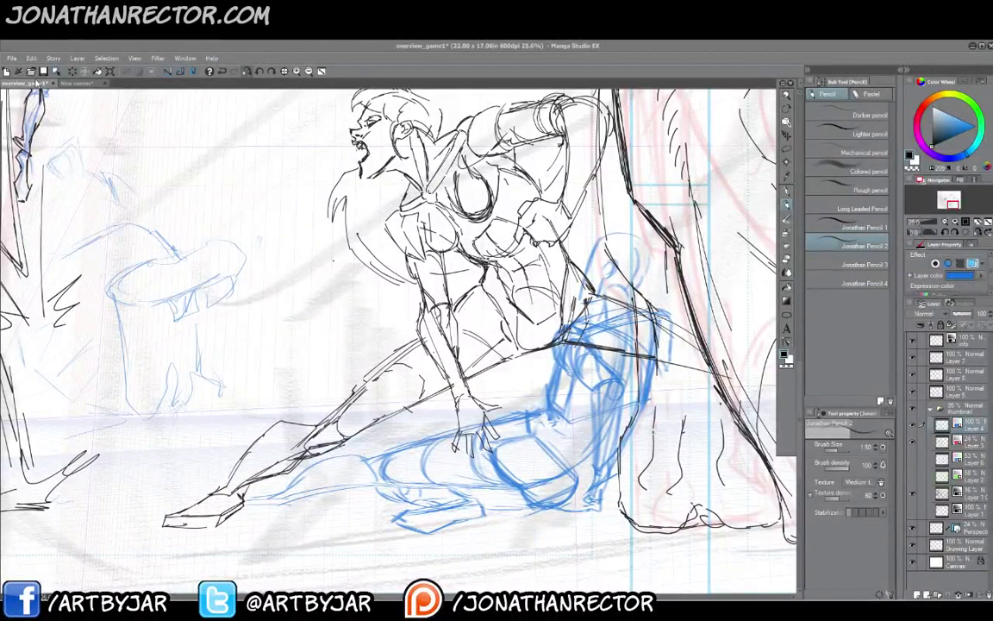
pyautogui.hotkey('ctrl', 's')
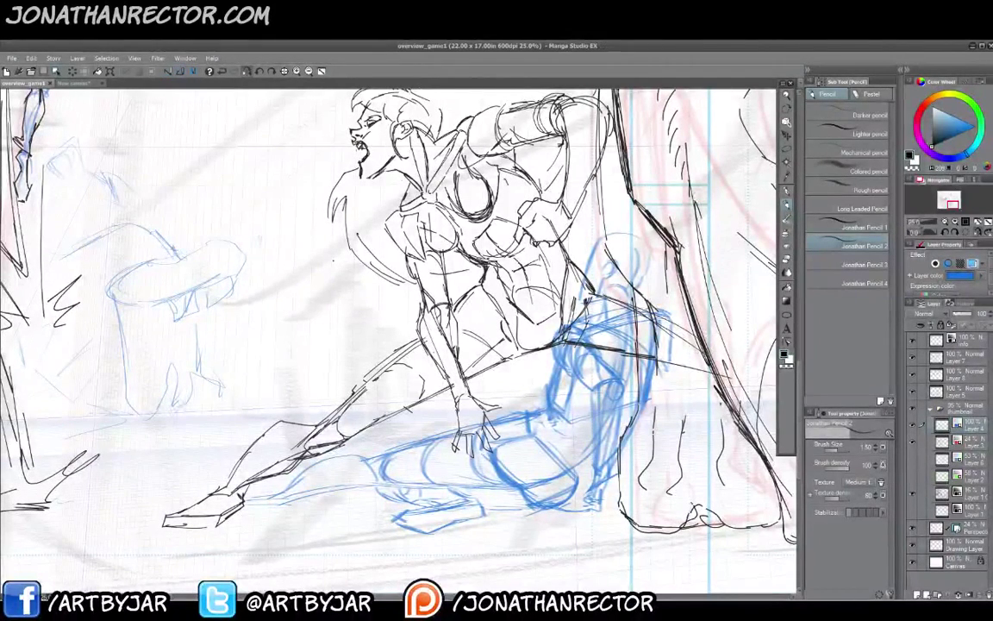
# - Rough in the blue figure's facial profile and activate the inking layer directly below Layer 7 with the C-Tek marker
pyautogui.click(340, 466)
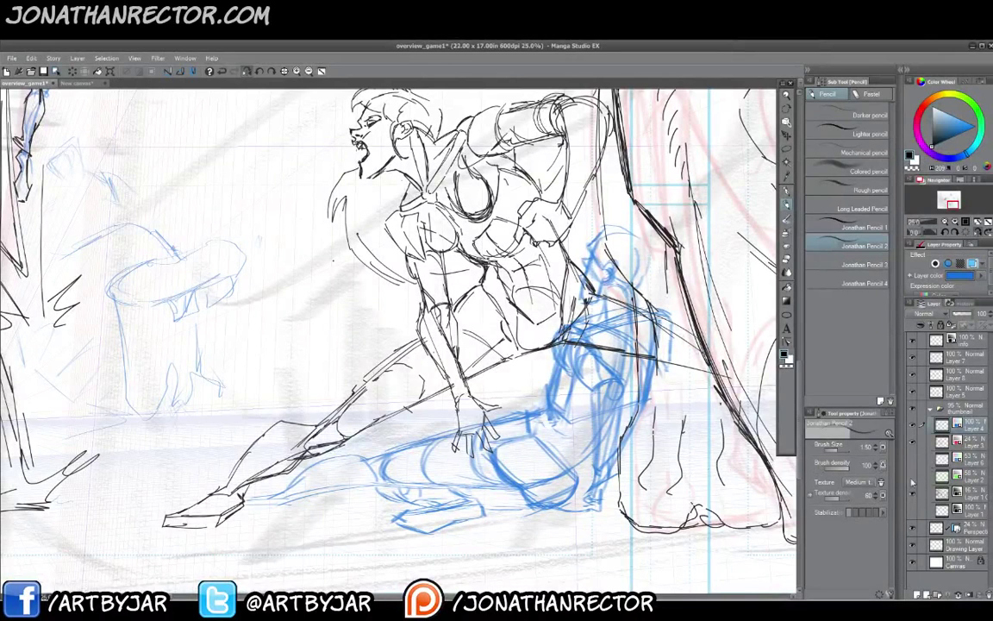
pyautogui.click(913, 359)
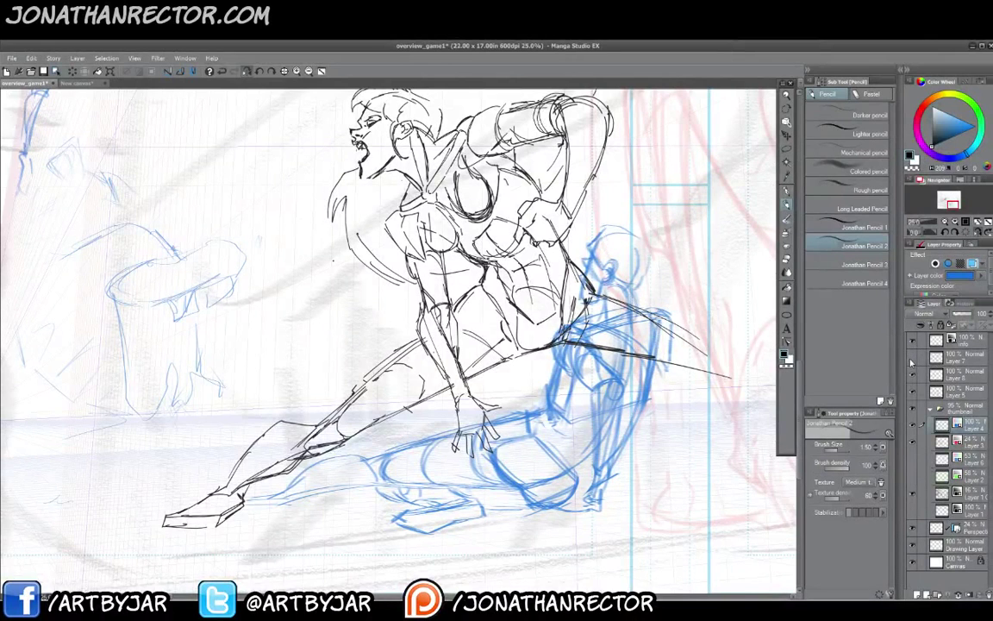
pyautogui.click(914, 381)
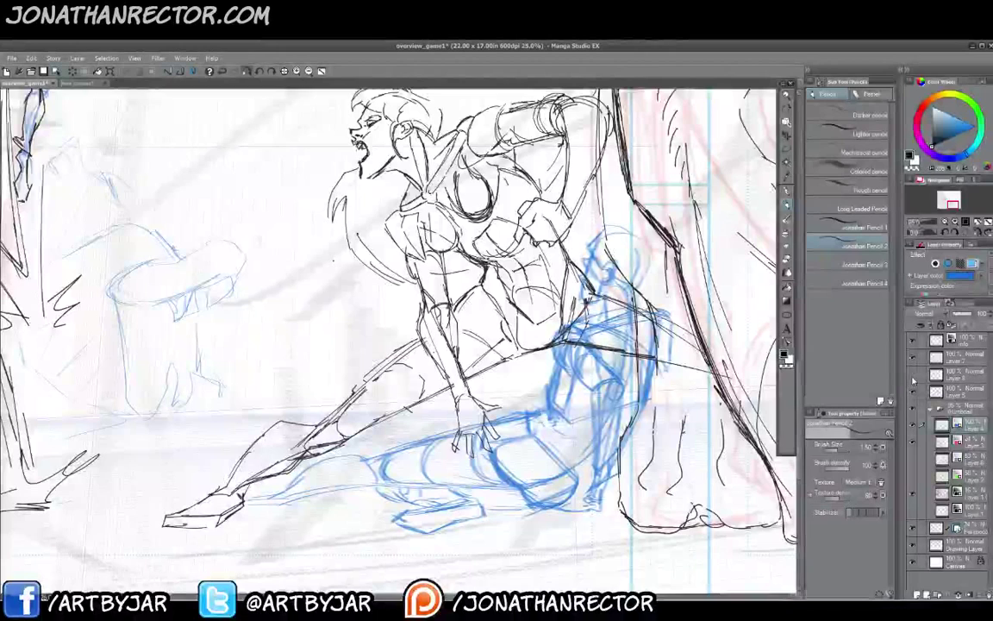
pyautogui.click(954, 376)
pyautogui.click(786, 190)
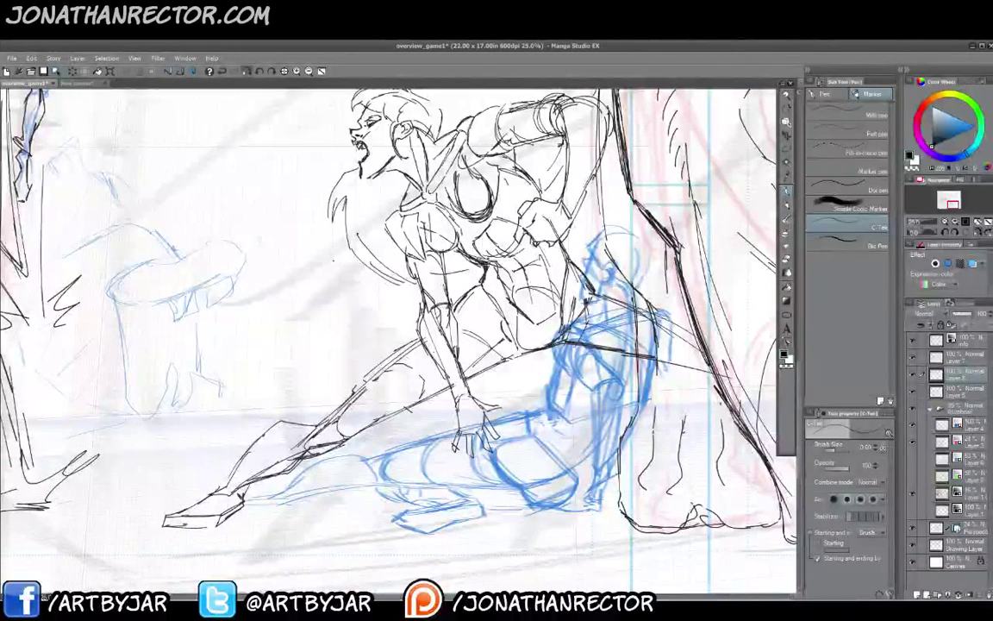
# - Ink the seated figure's rounded shoulder, upper arm and sleeve edge with the C-Tek marker
pyautogui.moveTo(584, 372)
pyautogui.mouseDown()
pyautogui.moveTo(591, 385)
pyautogui.moveTo(615, 376)
pyautogui.moveTo(601, 356)
pyautogui.moveTo(591, 387)
pyautogui.moveTo(559, 345)
pyautogui.moveTo(601, 349)
pyautogui.moveTo(612, 365)
pyautogui.moveTo(591, 376)
pyautogui.moveTo(604, 367)
pyautogui.mouseUp()
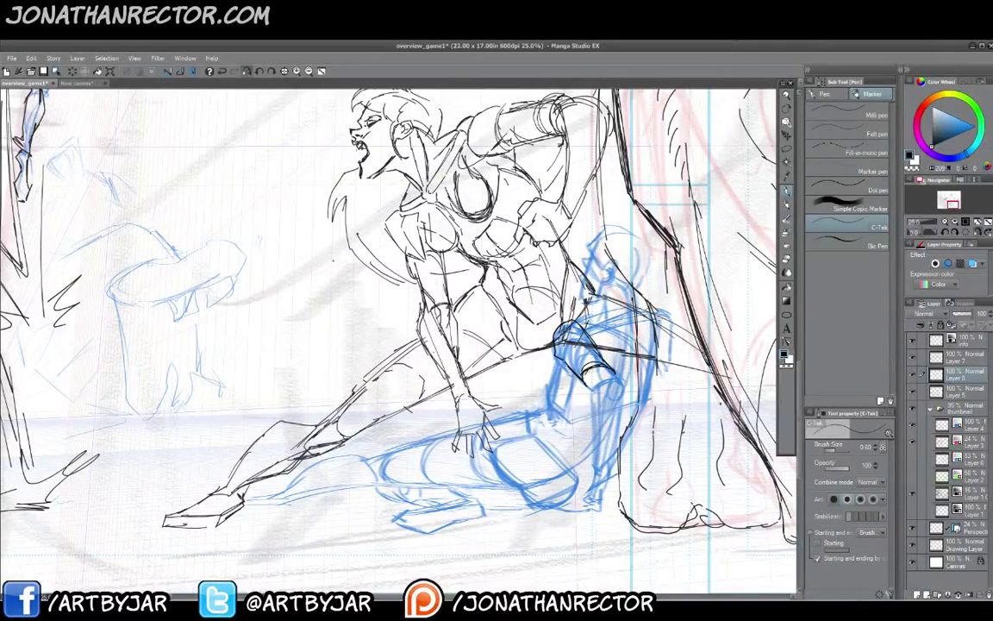
pyautogui.moveTo(579, 326); pyautogui.dragTo(599, 350)
pyautogui.moveTo(521, 288); pyautogui.dragTo(562, 345)
# - Ink the seated figure's elbow, straight forearm and splayed hand resting on the ground
pyautogui.moveTo(609, 381)
pyautogui.mouseDown()
pyautogui.moveTo(623, 386)
pyautogui.moveTo(611, 384)
pyautogui.moveTo(616, 403)
pyautogui.moveTo(599, 415)
pyautogui.moveTo(597, 486)
pyautogui.moveTo(618, 429)
pyautogui.mouseUp()
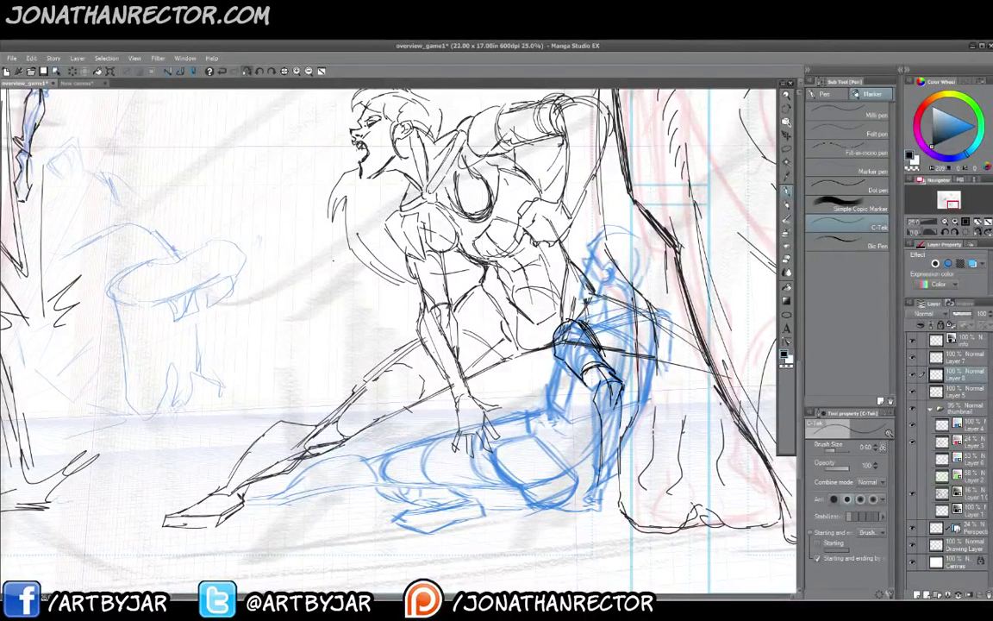
pyautogui.moveTo(559, 360); pyautogui.dragTo(549, 451)
pyautogui.moveTo(543, 401); pyautogui.dragTo(532, 454)
pyautogui.moveTo(538, 344); pyautogui.dragTo(531, 354)
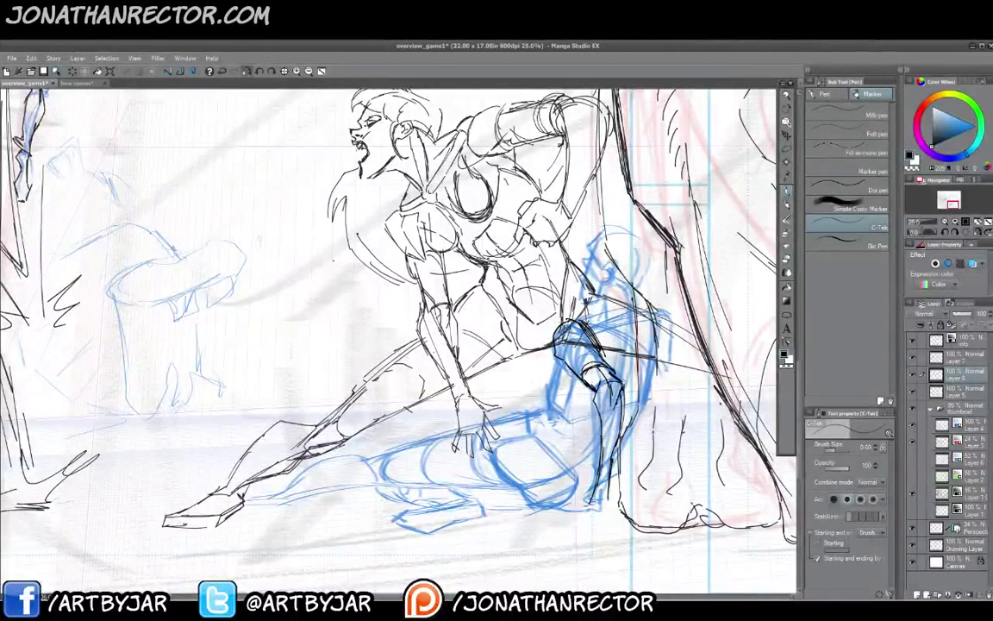
pyautogui.moveTo(595, 490)
pyautogui.mouseDown()
pyautogui.moveTo(566, 508)
pyautogui.moveTo(609, 508)
pyautogui.moveTo(604, 521)
pyautogui.moveTo(557, 514)
pyautogui.moveTo(569, 504)
pyautogui.mouseUp()
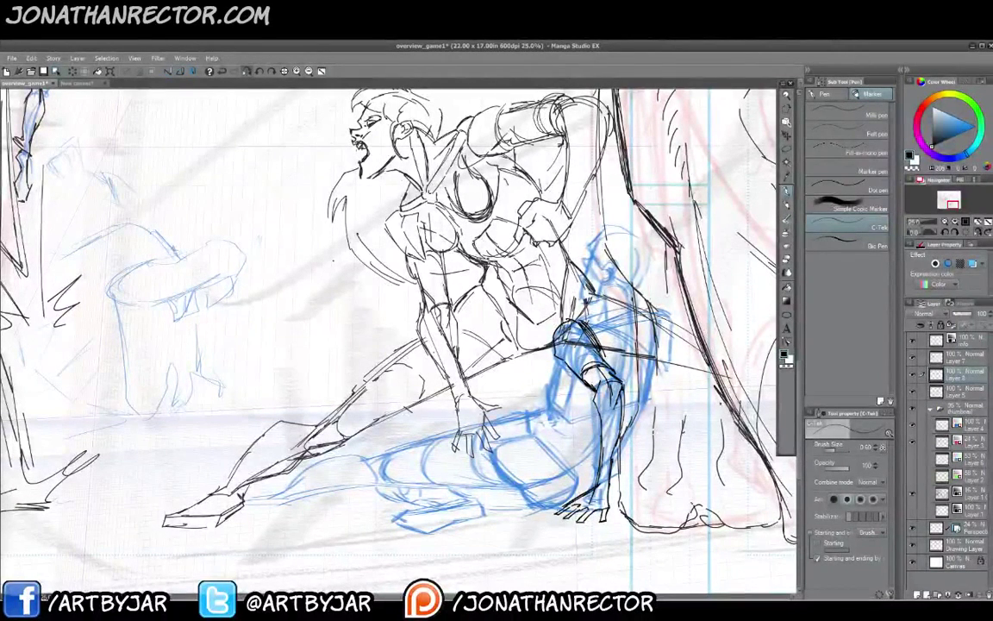
pyautogui.moveTo(521, 447)
pyautogui.mouseDown()
pyautogui.moveTo(492, 465)
pyautogui.moveTo(511, 466)
pyautogui.moveTo(507, 477)
pyautogui.mouseUp()
pyautogui.moveTo(514, 462); pyautogui.dragTo(503, 475)
# - Mirror the canvas view and ink the seated figure's front hair, ear and back of the neck
pyautogui.click(220, 70)
pyautogui.moveTo(153, 417); pyautogui.dragTo(237, 432)
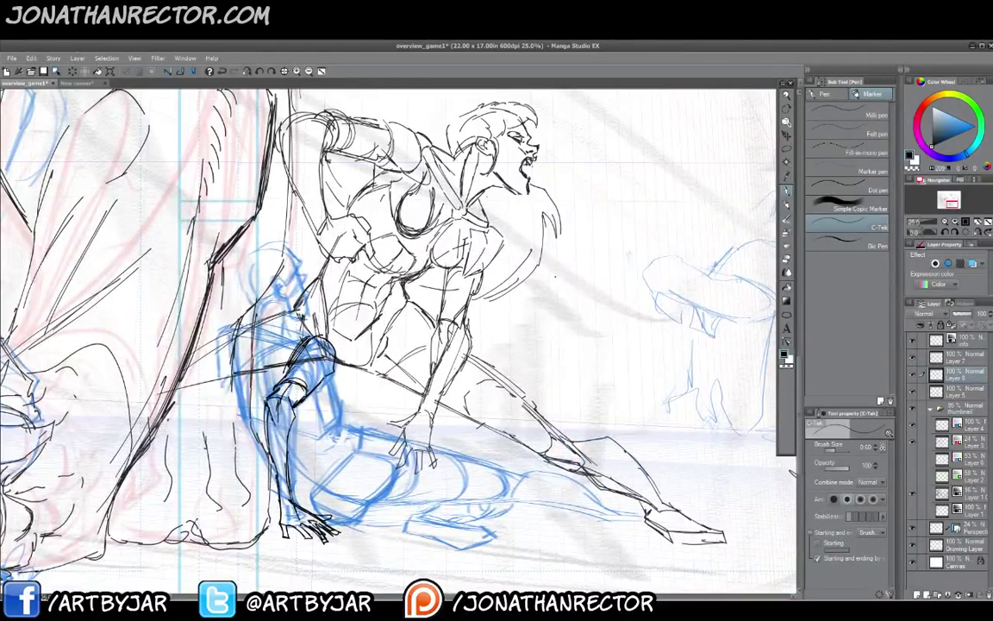
pyautogui.moveTo(286, 257)
pyautogui.mouseDown()
pyautogui.moveTo(305, 252)
pyautogui.moveTo(278, 315)
pyautogui.mouseUp()
# - Toggle the upper layers to find the crouching woman's drawing and hide Layer 5
pyautogui.click(911, 359)
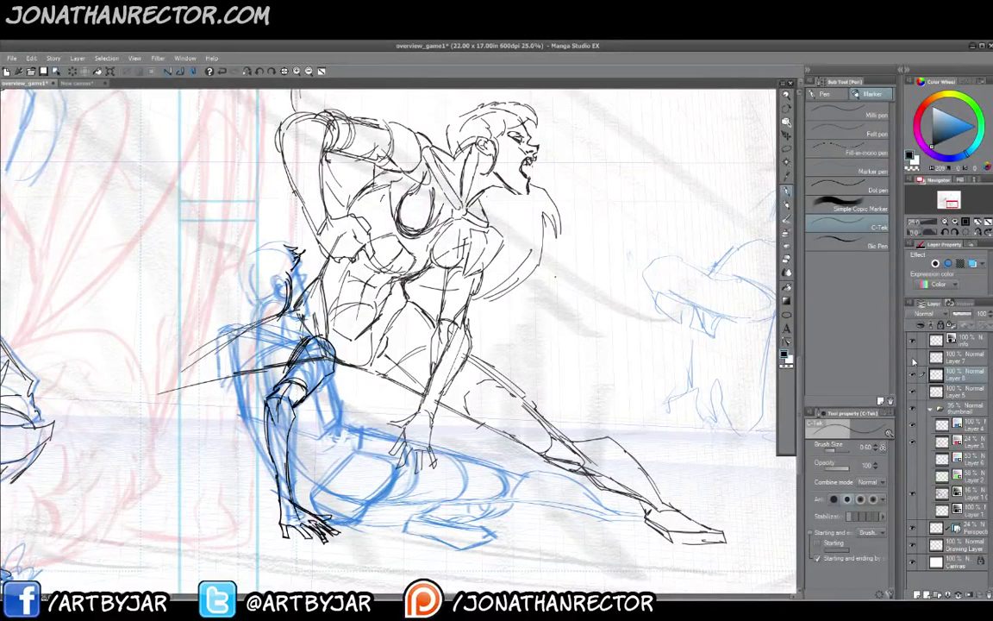
pyautogui.click(912, 359)
pyautogui.click(912, 364)
pyautogui.click(912, 374)
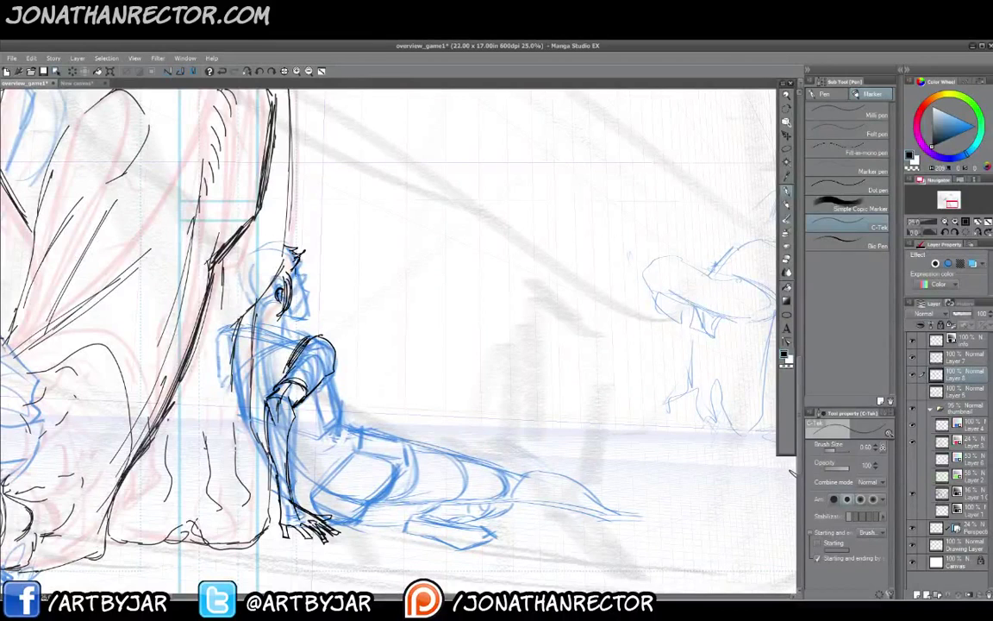
# - Ink the seated figure's facial profile, throat and back line, and add shirt folds across the chest
pyautogui.moveTo(271, 253)
pyautogui.mouseDown()
pyautogui.moveTo(268, 265)
pyautogui.moveTo(306, 303)
pyautogui.moveTo(307, 316)
pyautogui.moveTo(294, 319)
pyautogui.mouseUp()
pyautogui.moveTo(295, 280); pyautogui.dragTo(306, 283)
pyautogui.moveTo(284, 312)
pyautogui.mouseDown()
pyautogui.moveTo(256, 373)
pyautogui.moveTo(256, 340)
pyautogui.moveTo(259, 354)
pyautogui.mouseUp()
pyautogui.moveTo(282, 352); pyautogui.dragTo(258, 363)
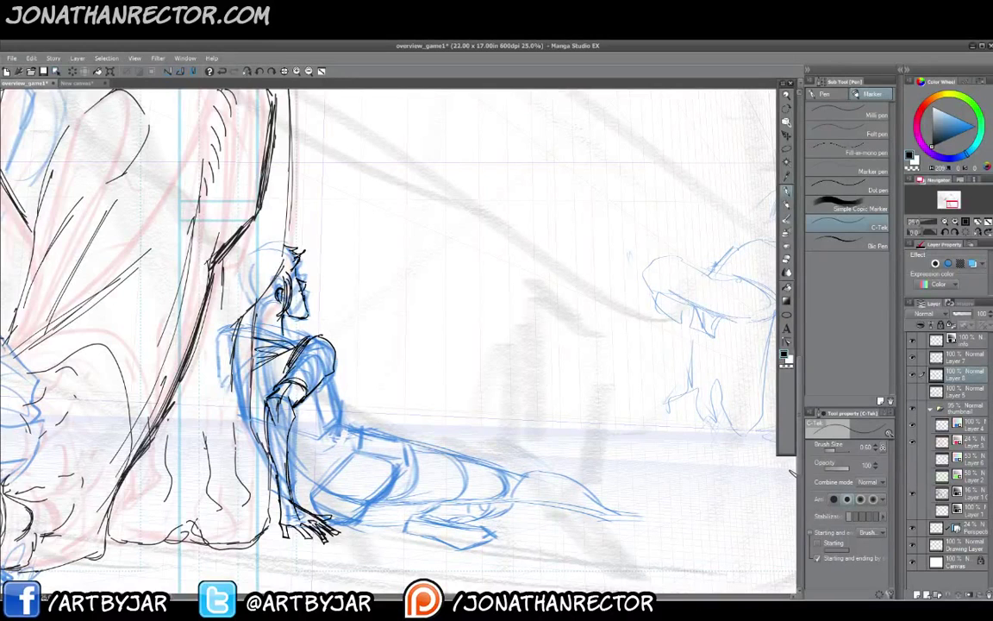
pyautogui.moveTo(256, 302)
pyautogui.mouseDown()
pyautogui.moveTo(271, 308)
pyautogui.moveTo(230, 303)
pyautogui.mouseUp()
pyautogui.moveTo(256, 284); pyautogui.dragTo(235, 312)
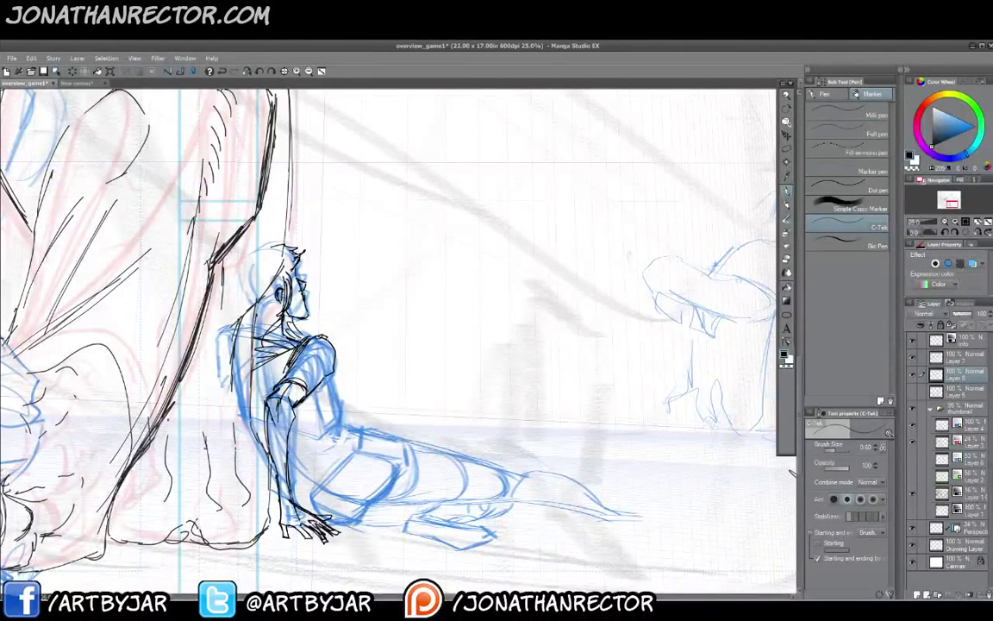
# - Reinforce the shoulder and sleeve hem and ink fanned shirt folds around the seated figure's waist
pyautogui.moveTo(327, 337); pyautogui.dragTo(333, 343)
pyautogui.moveTo(293, 380); pyautogui.dragTo(316, 389)
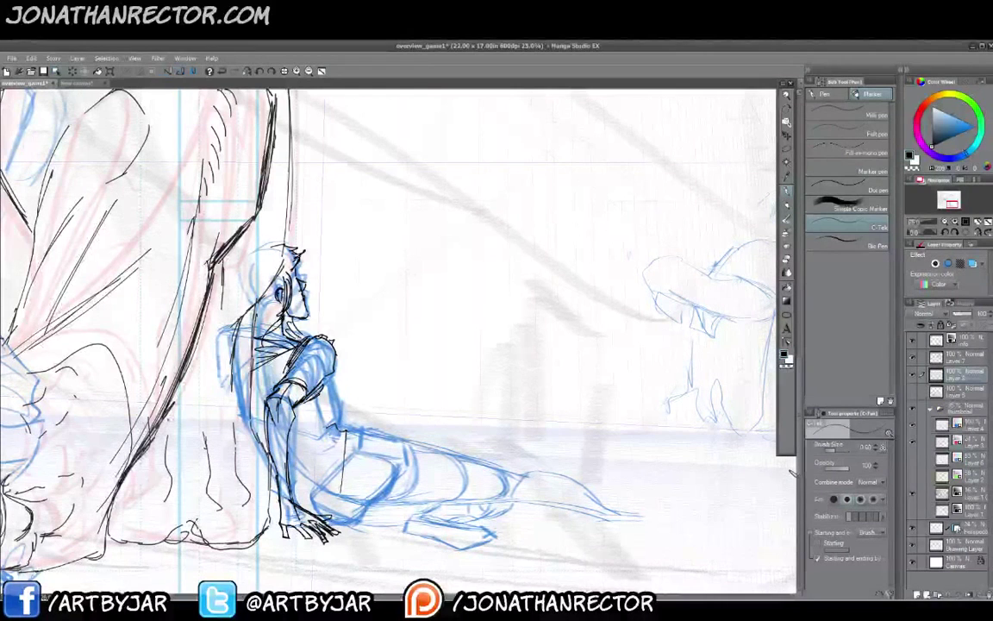
pyautogui.moveTo(307, 438); pyautogui.dragTo(302, 450)
pyautogui.moveTo(309, 440); pyautogui.dragTo(291, 460)
pyautogui.moveTo(309, 392)
pyautogui.mouseDown()
pyautogui.moveTo(293, 457)
pyautogui.moveTo(265, 449)
pyautogui.moveTo(259, 403)
pyautogui.mouseUp()
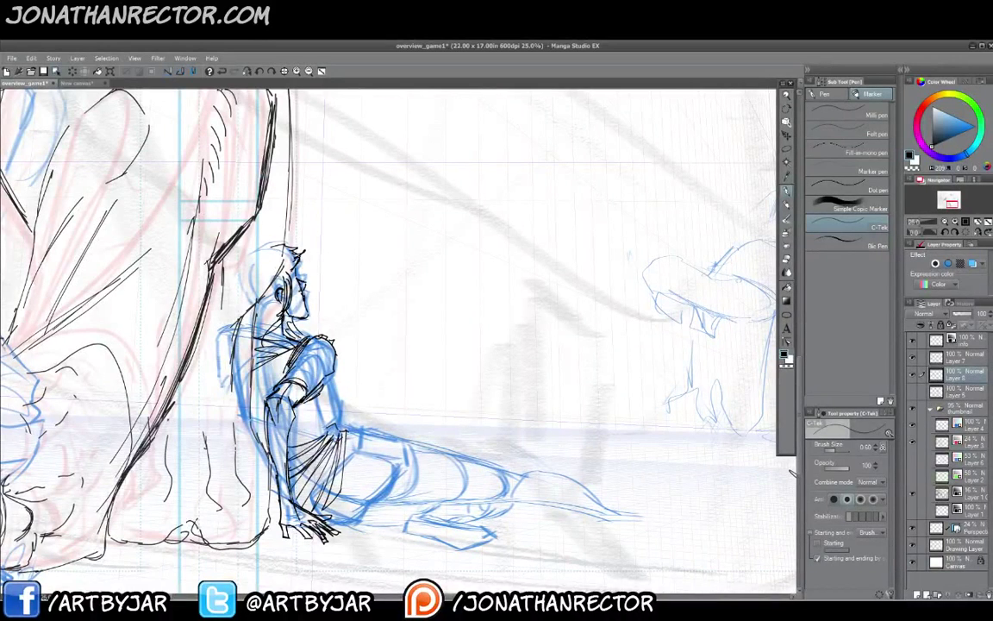
# - Ink the seated figure's torso front and hips, with a ragged torn hem across the upper thigh
pyautogui.moveTo(294, 359)
pyautogui.mouseDown()
pyautogui.moveTo(293, 387)
pyautogui.moveTo(328, 421)
pyautogui.moveTo(315, 438)
pyautogui.mouseUp()
pyautogui.moveTo(249, 428); pyautogui.dragTo(261, 434)
pyautogui.moveTo(357, 429)
pyautogui.mouseDown()
pyautogui.moveTo(432, 447)
pyautogui.moveTo(414, 481)
pyautogui.moveTo(395, 479)
pyautogui.moveTo(400, 492)
pyautogui.moveTo(334, 523)
pyautogui.mouseUp()
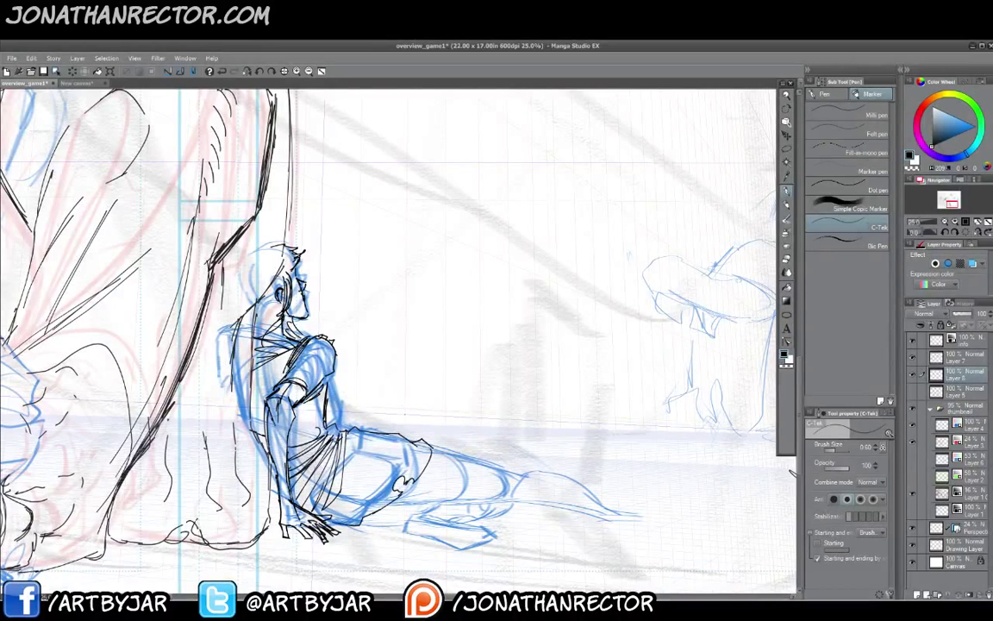
pyautogui.moveTo(352, 444)
pyautogui.mouseDown()
pyautogui.moveTo(298, 472)
pyautogui.moveTo(293, 459)
pyautogui.mouseUp()
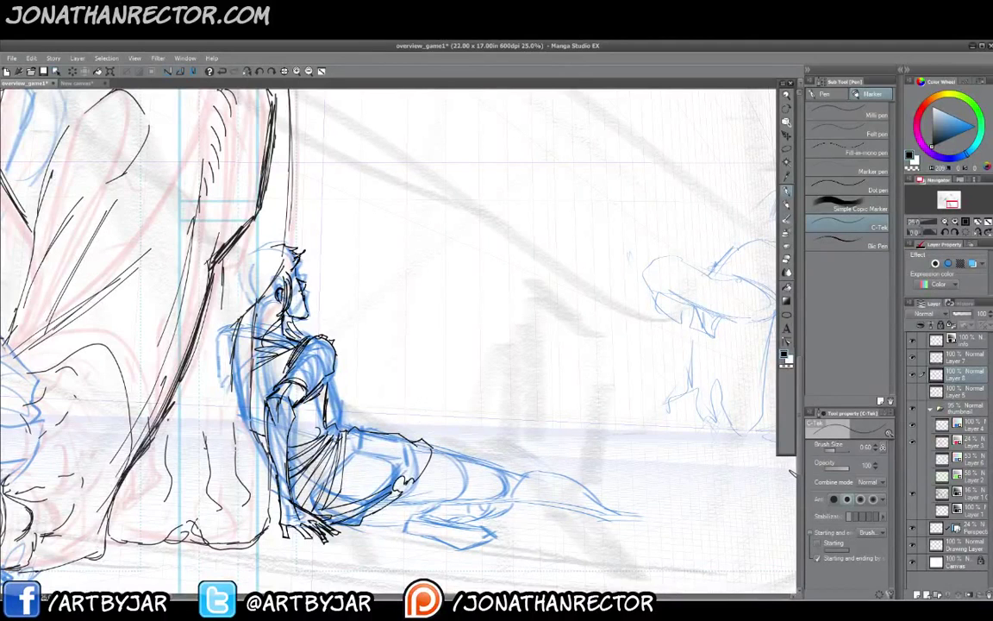
# - Ink the extended leg from thigh to ankle, adding torn patches at the knee and muscle lines on the calf
pyautogui.moveTo(393, 505); pyautogui.dragTo(467, 500)
pyautogui.moveTo(434, 448)
pyautogui.mouseDown()
pyautogui.moveTo(521, 480)
pyautogui.moveTo(540, 472)
pyautogui.moveTo(602, 503)
pyautogui.mouseUp()
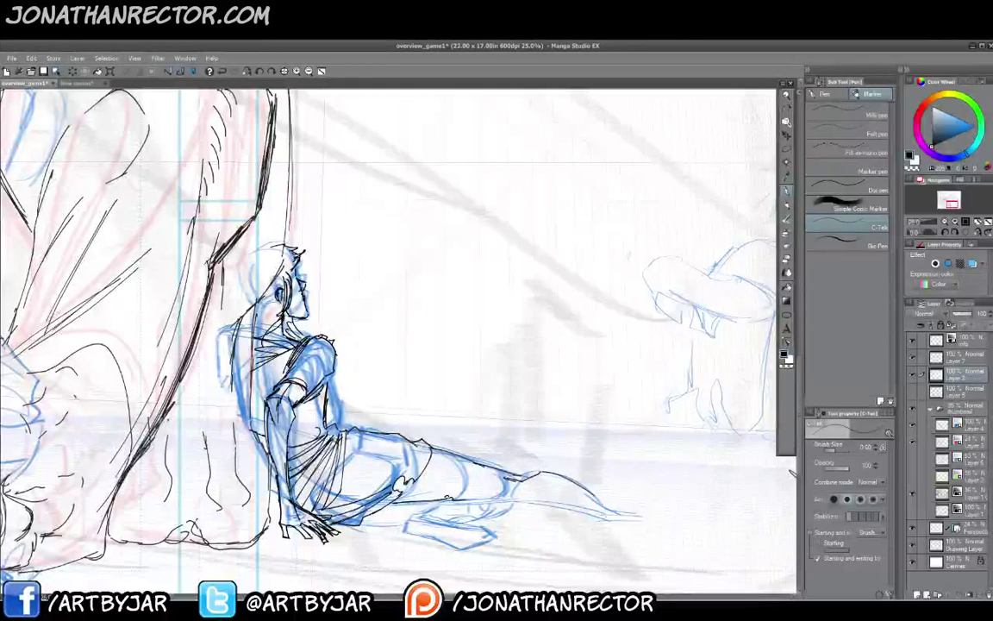
pyautogui.moveTo(409, 453)
pyautogui.mouseDown()
pyautogui.moveTo(472, 449)
pyautogui.moveTo(566, 465)
pyautogui.moveTo(620, 513)
pyautogui.mouseUp()
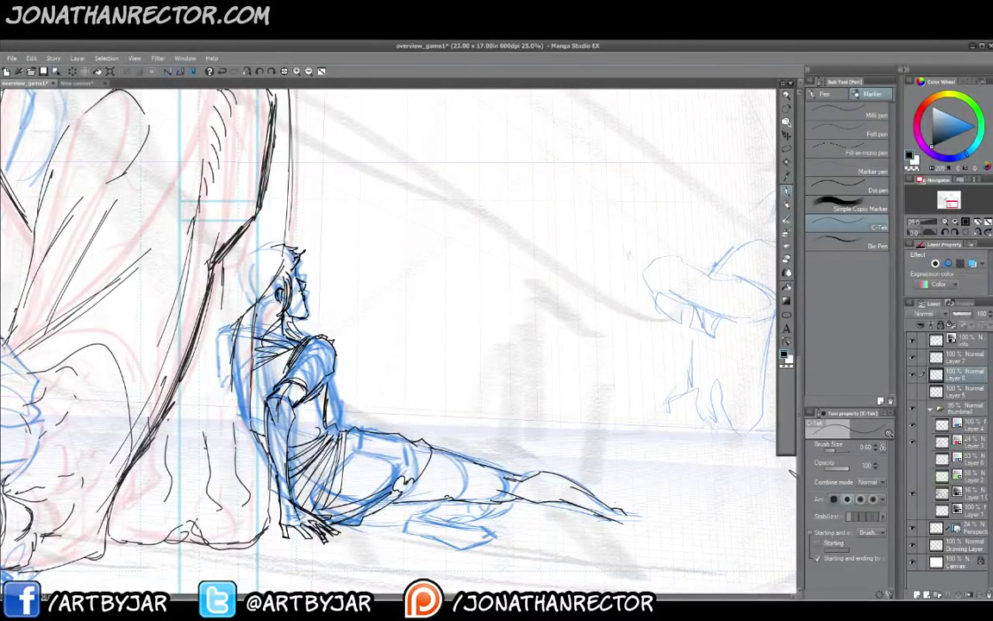
pyautogui.moveTo(461, 464)
pyautogui.mouseDown()
pyautogui.moveTo(480, 483)
pyautogui.moveTo(471, 477)
pyautogui.moveTo(487, 473)
pyautogui.mouseUp()
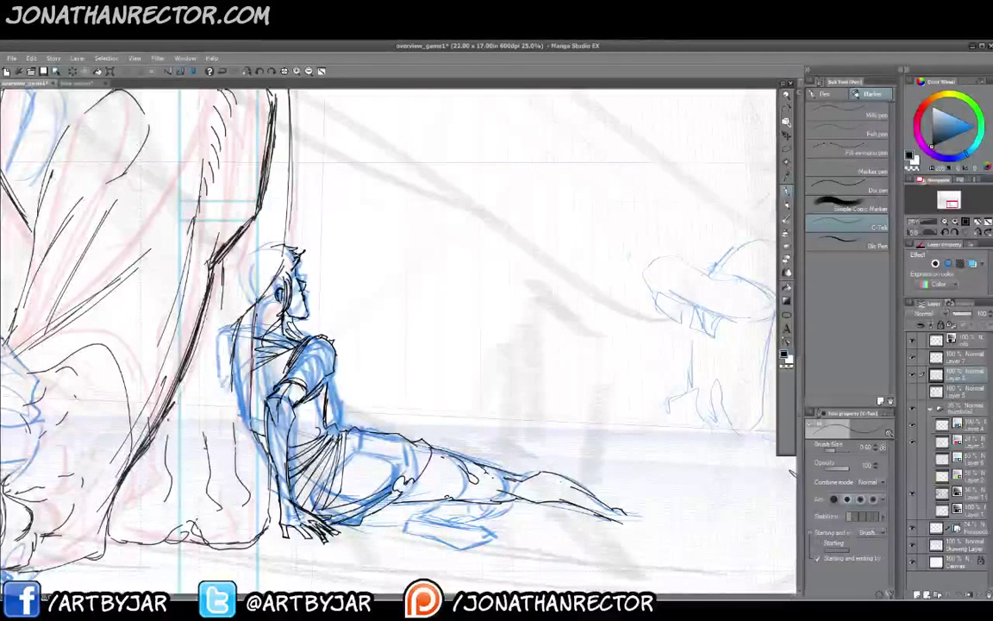
pyautogui.moveTo(550, 479)
pyautogui.mouseDown()
pyautogui.moveTo(562, 485)
pyautogui.moveTo(556, 495)
pyautogui.mouseUp()
pyautogui.moveTo(568, 489); pyautogui.dragTo(573, 492)
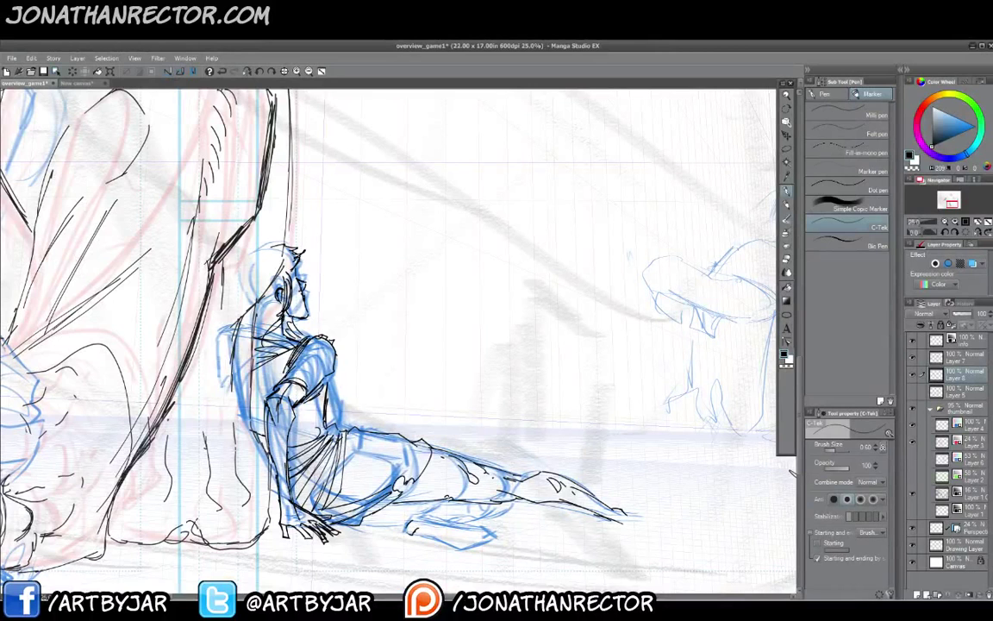
# - Ink the folded leg's toes, foot and shin beneath the seated figure's extended thigh
pyautogui.moveTo(407, 533); pyautogui.dragTo(426, 523)
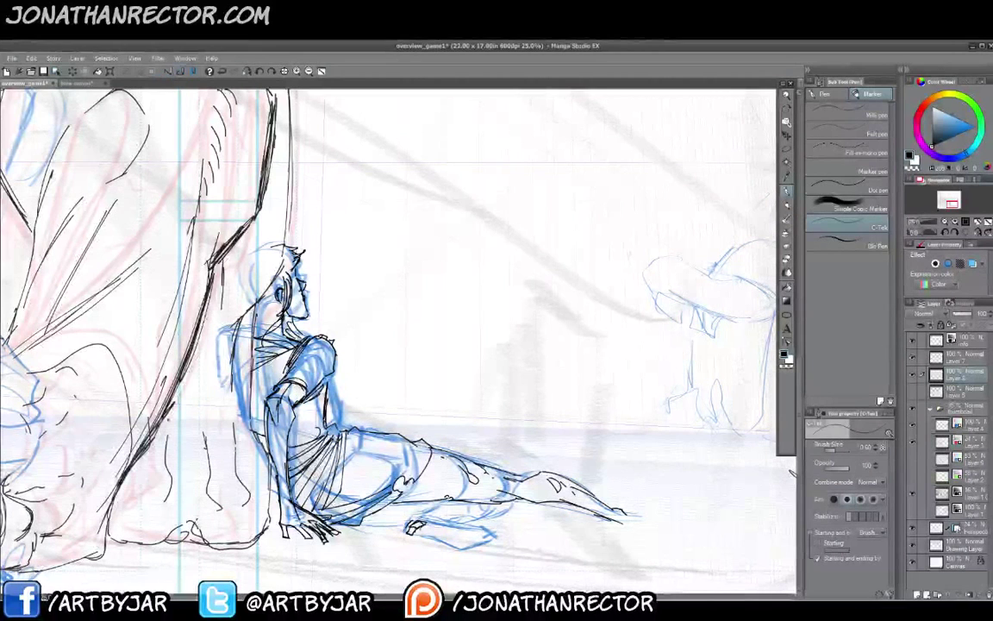
pyautogui.moveTo(369, 481)
pyautogui.mouseDown()
pyautogui.moveTo(395, 470)
pyautogui.moveTo(402, 483)
pyautogui.moveTo(433, 489)
pyautogui.mouseUp()
pyautogui.moveTo(415, 495)
pyautogui.mouseDown()
pyautogui.moveTo(442, 485)
pyautogui.moveTo(409, 474)
pyautogui.moveTo(388, 485)
pyautogui.moveTo(427, 473)
pyautogui.moveTo(373, 478)
pyautogui.moveTo(374, 464)
pyautogui.moveTo(423, 472)
pyautogui.moveTo(411, 456)
pyautogui.moveTo(435, 453)
pyautogui.moveTo(443, 468)
pyautogui.mouseUp()
pyautogui.moveTo(422, 471); pyautogui.dragTo(471, 458)
pyautogui.moveTo(464, 462); pyautogui.dragTo(474, 453)
pyautogui.moveTo(363, 522); pyautogui.dragTo(404, 521)
pyautogui.moveTo(353, 471)
pyautogui.mouseDown()
pyautogui.moveTo(366, 467)
pyautogui.moveTo(354, 470)
pyautogui.mouseUp()
pyautogui.moveTo(327, 473); pyautogui.dragTo(363, 469)
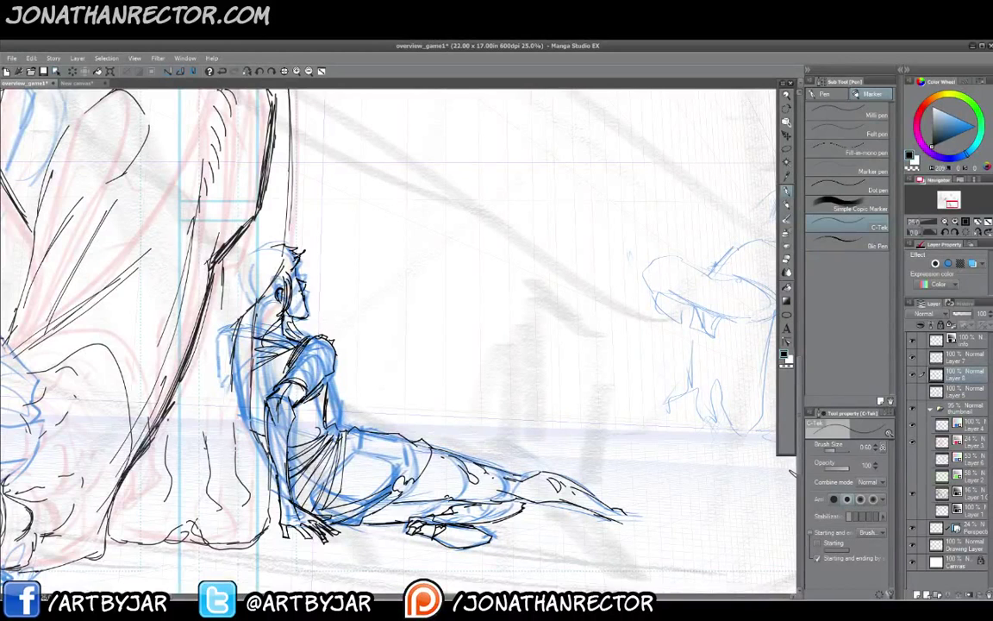
# - Ink the foot and toes at the end of the extended leg, erasing and redrawing strokes around the ankle
pyautogui.moveTo(628, 514); pyautogui.dragTo(661, 523)
pyautogui.moveTo(577, 461); pyautogui.dragTo(598, 456)
pyautogui.moveTo(647, 509)
pyautogui.mouseDown()
pyautogui.moveTo(664, 506)
pyautogui.moveTo(650, 528)
pyautogui.moveTo(650, 515)
pyautogui.moveTo(623, 524)
pyautogui.moveTo(632, 526)
pyautogui.mouseUp()
pyautogui.press('e')
pyautogui.click(786, 190)
pyautogui.moveTo(624, 515)
pyautogui.mouseDown()
pyautogui.moveTo(643, 514)
pyautogui.moveTo(608, 521)
pyautogui.moveTo(645, 513)
pyautogui.mouseUp()
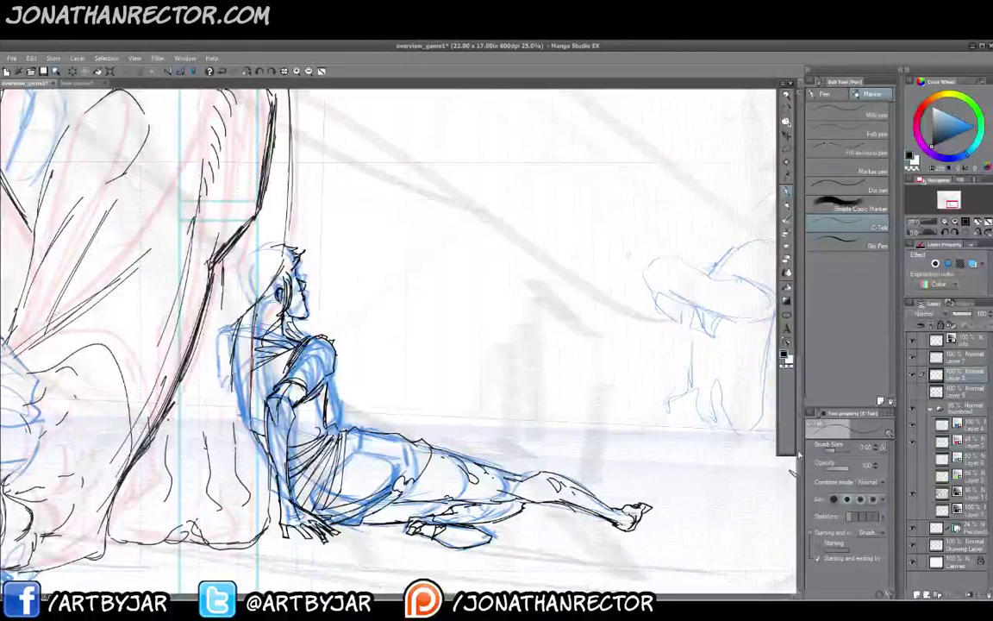
# - Erase the blue construction lines under the inked seated figure on Layer 4 and show the crouching woman's layer again
pyautogui.click(969, 430)
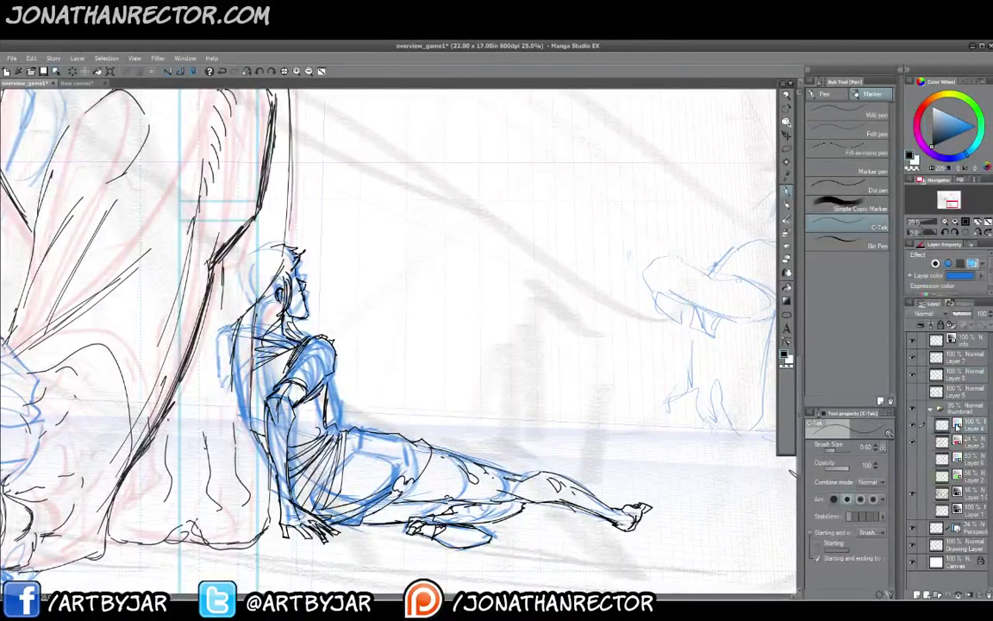
pyautogui.press('e')
pyautogui.moveTo(263, 265)
pyautogui.mouseDown()
pyautogui.moveTo(307, 298)
pyautogui.moveTo(296, 323)
pyautogui.mouseUp()
pyautogui.moveTo(242, 285)
pyautogui.mouseDown()
pyautogui.moveTo(245, 406)
pyautogui.moveTo(340, 388)
pyautogui.moveTo(384, 522)
pyautogui.moveTo(440, 539)
pyautogui.moveTo(449, 483)
pyautogui.moveTo(520, 470)
pyautogui.moveTo(630, 499)
pyautogui.mouseUp()
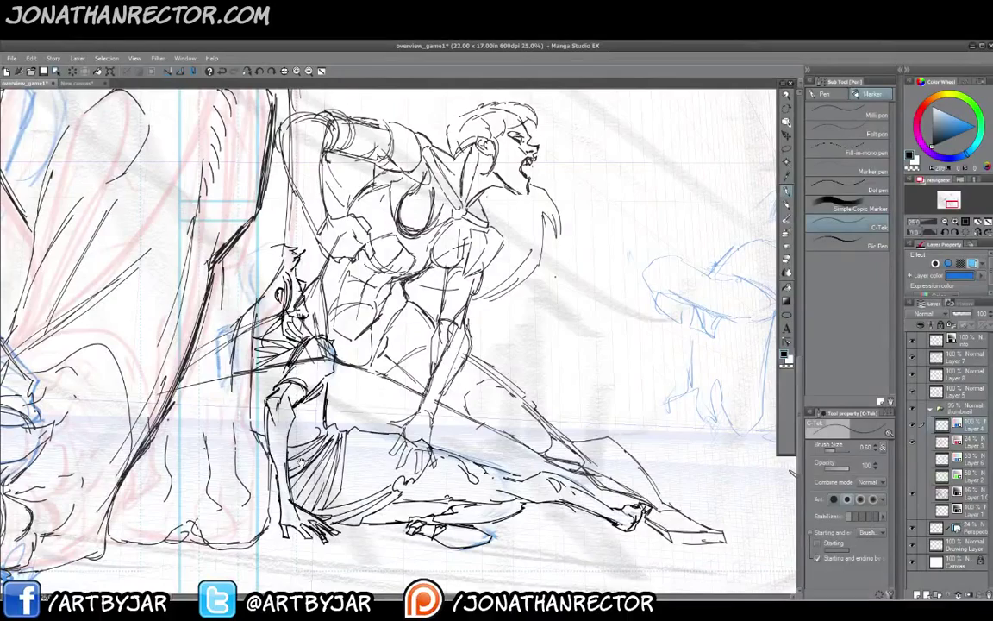
pyautogui.moveTo(264, 426); pyautogui.dragTo(241, 474)
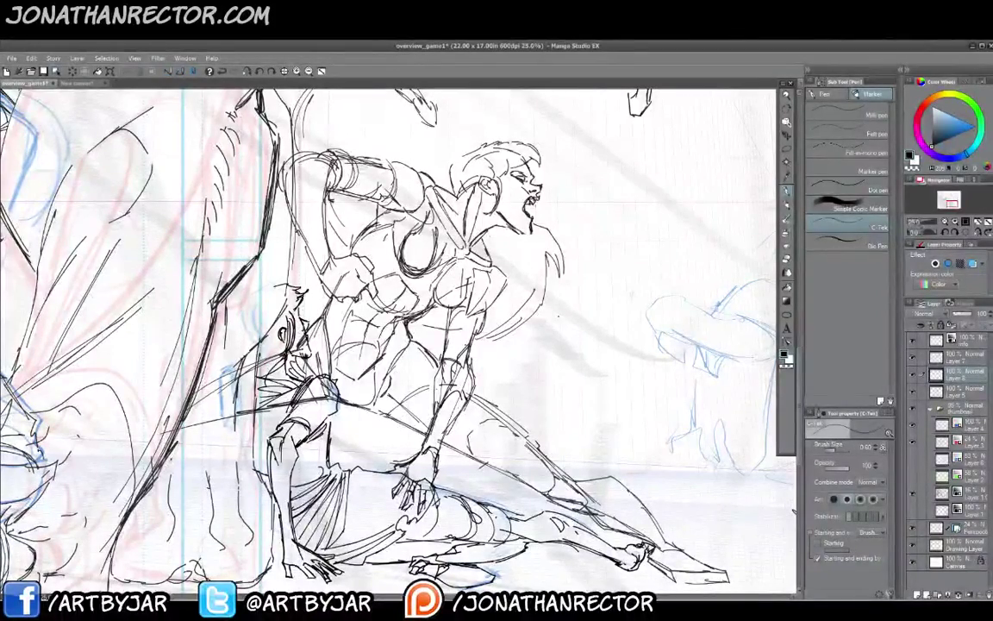
pyautogui.moveTo(235, 359); pyautogui.dragTo(310, 399)
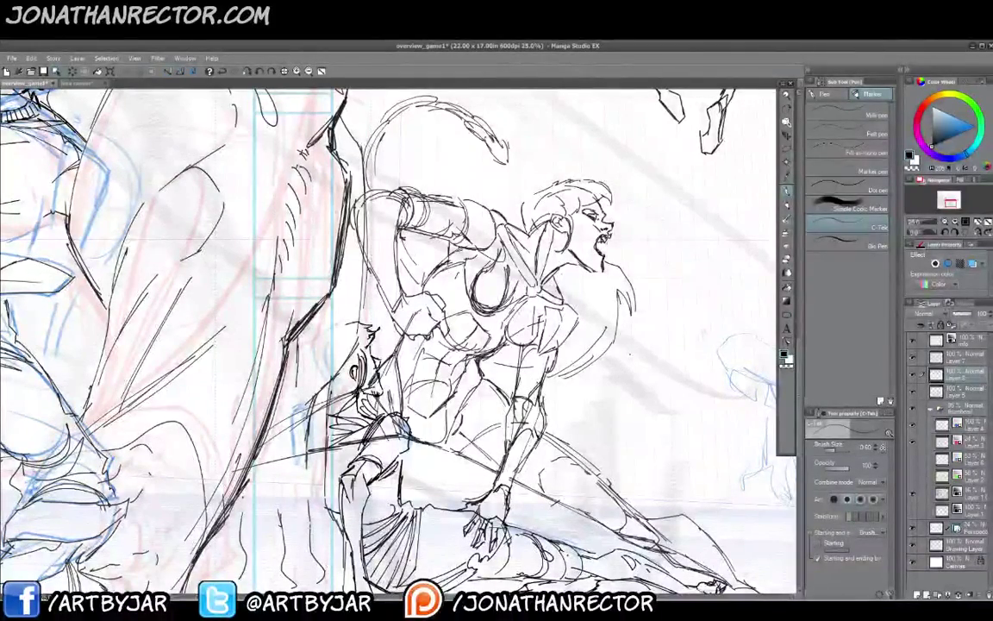
# - Show the blue rough on Layer 6 and raise the layer's opacity to 100%
pyautogui.moveTo(388, 369); pyautogui.dragTo(366, 354)
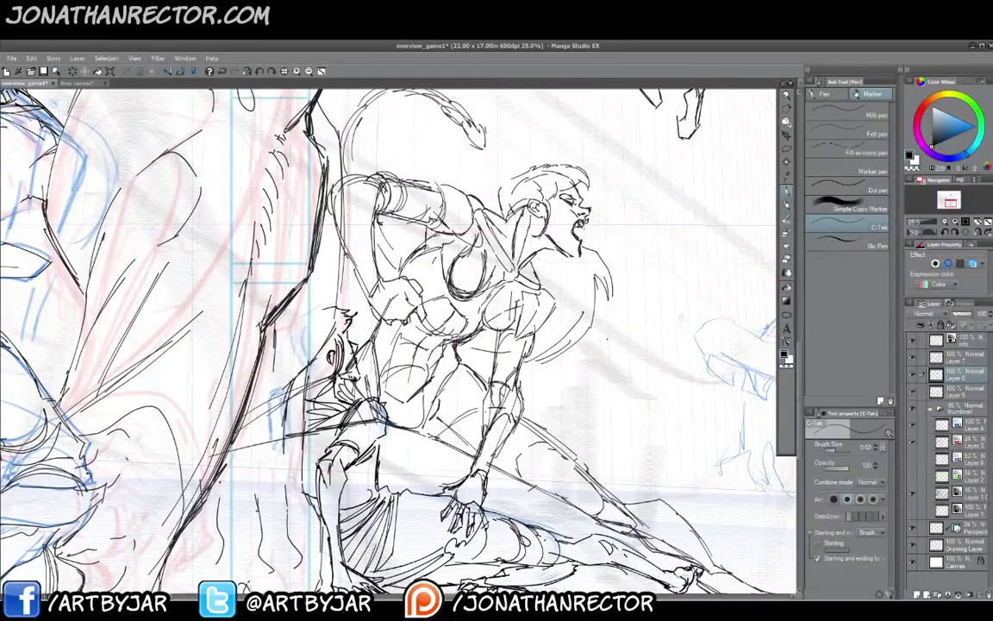
pyautogui.moveTo(282, 439); pyautogui.dragTo(275, 452)
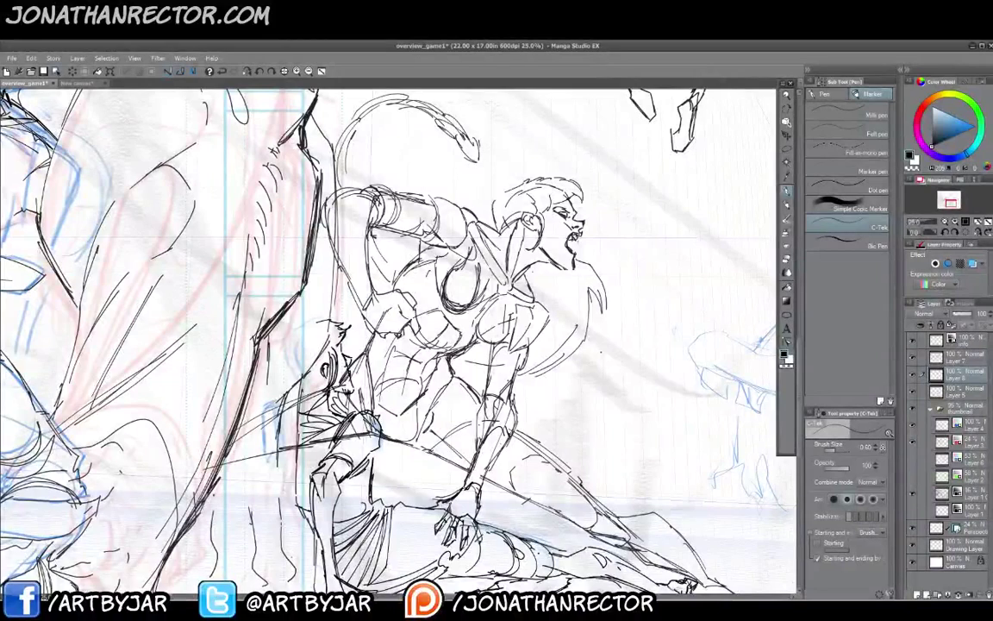
pyautogui.moveTo(275, 452); pyautogui.dragTo(222, 440)
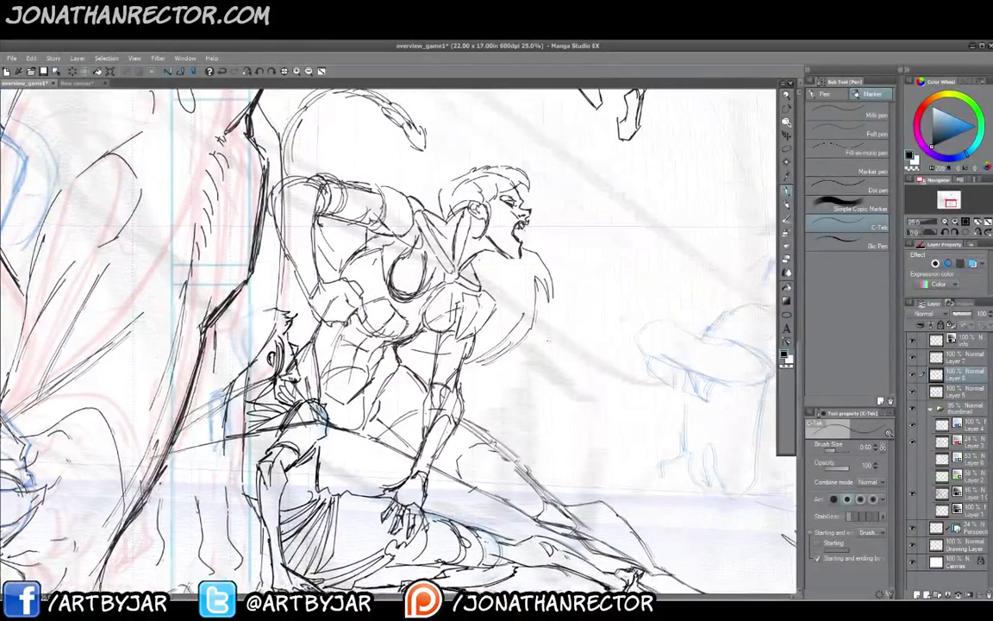
pyautogui.click(912, 459)
pyautogui.press('p')
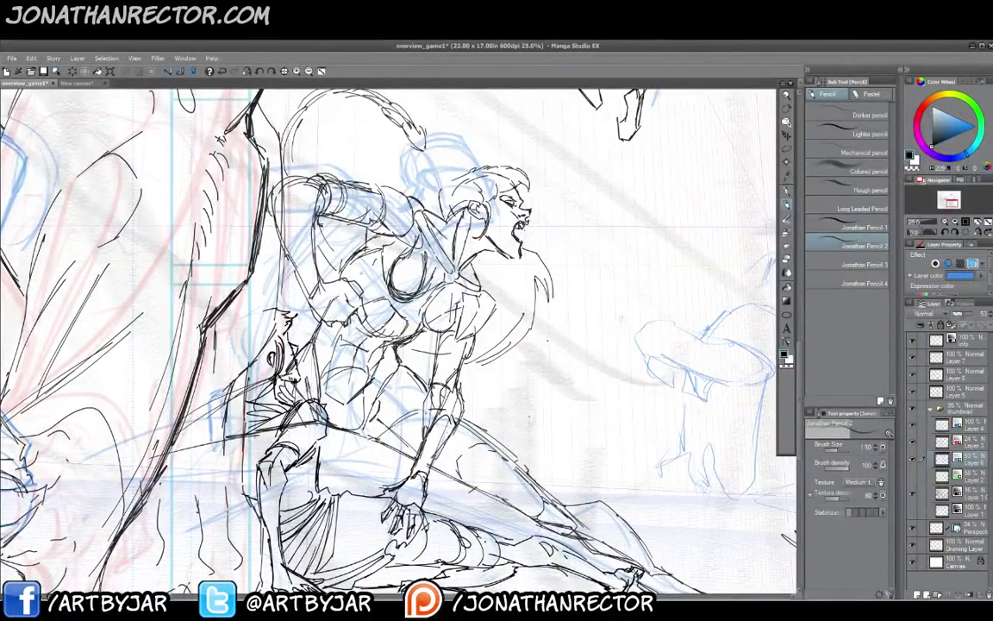
pyautogui.moveTo(531, 424); pyautogui.dragTo(528, 450)
pyautogui.click(972, 313)
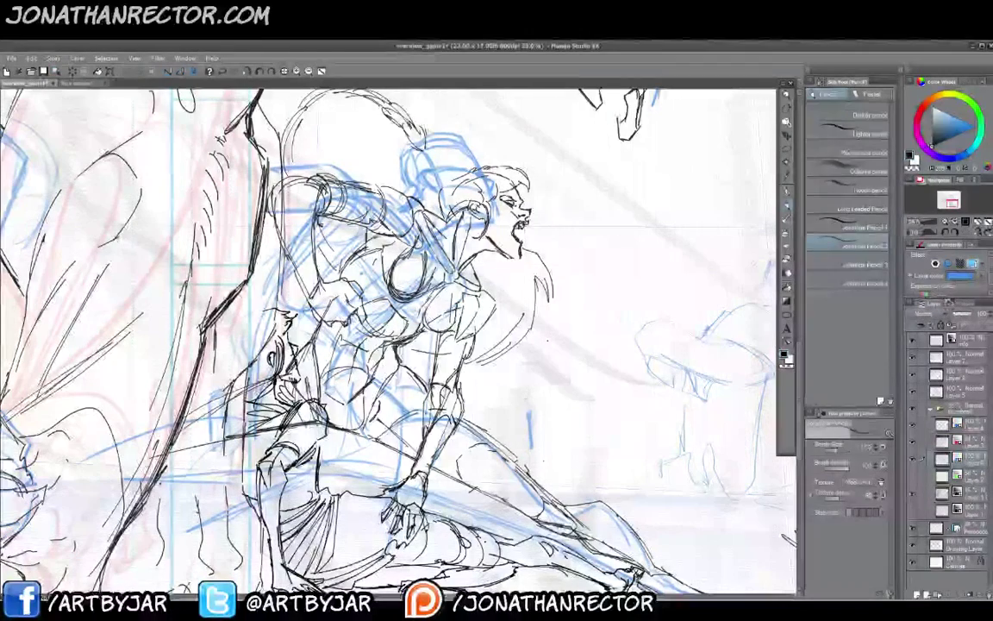
# - Erase the blue construction lines beneath the inked crouching woman on Layer 6 with the Softer eraser
pyautogui.press('e')
pyautogui.moveTo(457, 427); pyautogui.dragTo(582, 505)
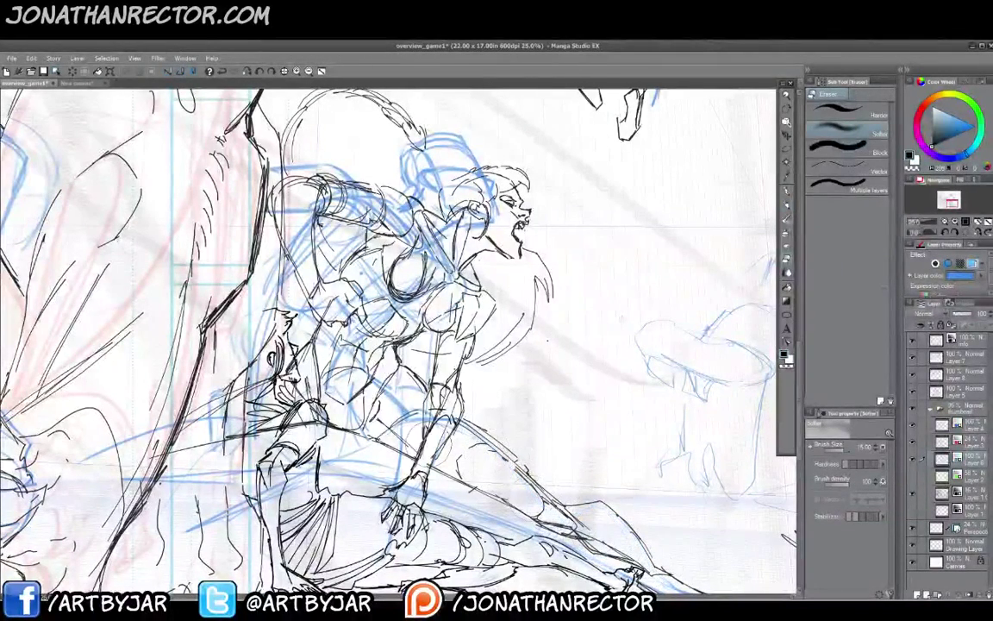
pyautogui.moveTo(401, 399)
pyautogui.mouseDown()
pyautogui.moveTo(390, 345)
pyautogui.moveTo(418, 162)
pyautogui.moveTo(423, 186)
pyautogui.moveTo(332, 276)
pyautogui.moveTo(276, 285)
pyautogui.moveTo(302, 414)
pyautogui.moveTo(432, 474)
pyautogui.mouseUp()
pyautogui.moveTo(484, 511); pyautogui.dragTo(341, 385)
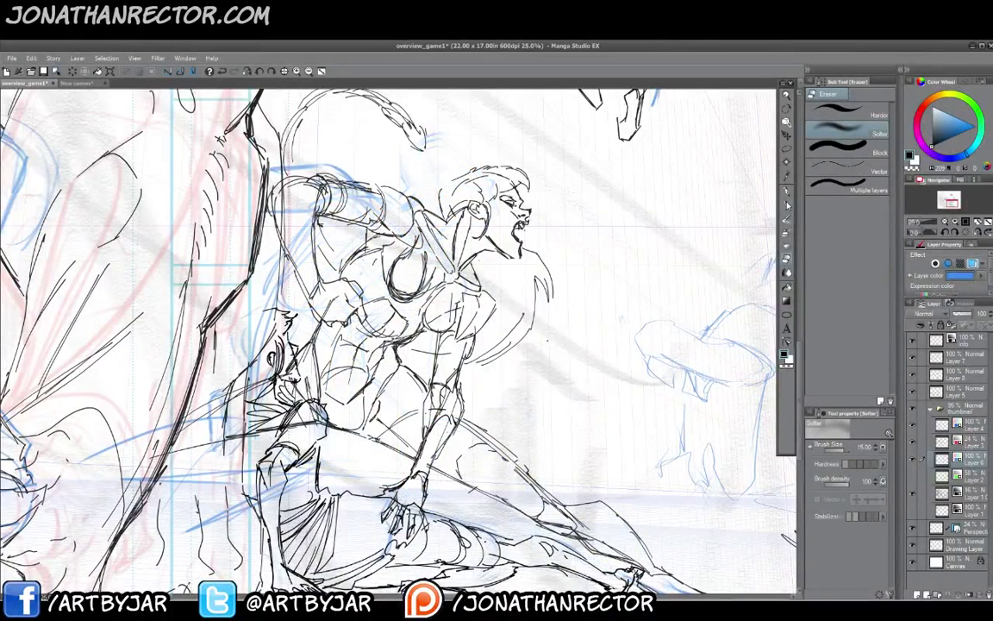
# - Rough in the head, shoulder and arm of a new figure behind the crouching woman's bracing arm with Jonathan Pencil 2
pyautogui.click(787, 205)
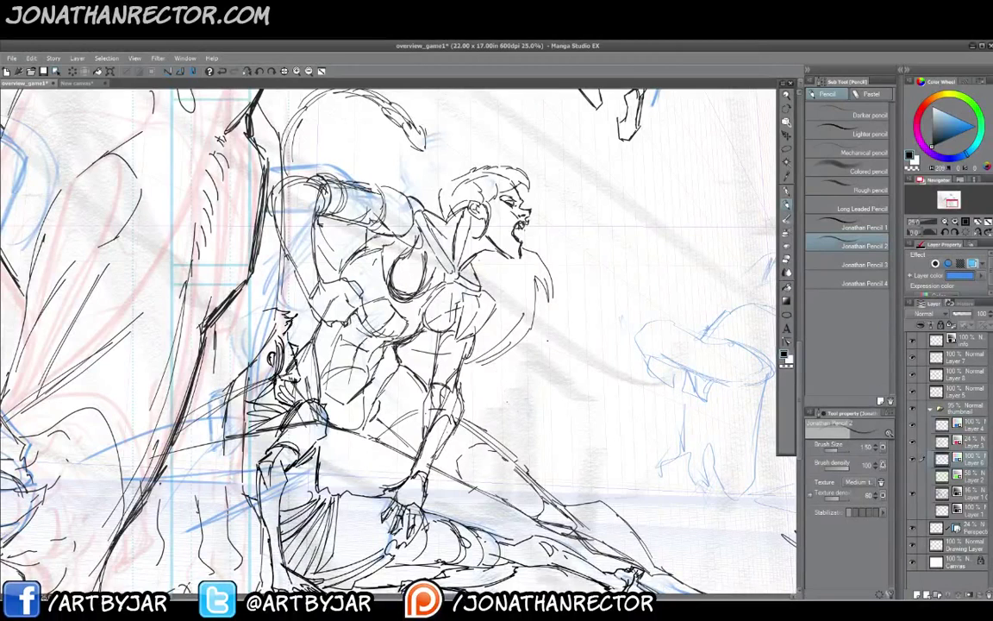
pyautogui.moveTo(479, 374)
pyautogui.mouseDown()
pyautogui.moveTo(453, 343)
pyautogui.moveTo(428, 339)
pyautogui.moveTo(458, 380)
pyautogui.moveTo(515, 422)
pyautogui.moveTo(534, 422)
pyautogui.moveTo(539, 396)
pyautogui.moveTo(505, 413)
pyautogui.moveTo(493, 407)
pyautogui.moveTo(502, 412)
pyautogui.mouseUp()
pyautogui.moveTo(497, 376)
pyautogui.mouseDown()
pyautogui.moveTo(520, 384)
pyautogui.moveTo(502, 391)
pyautogui.moveTo(520, 371)
pyautogui.moveTo(499, 359)
pyautogui.moveTo(505, 402)
pyautogui.moveTo(517, 363)
pyautogui.mouseUp()
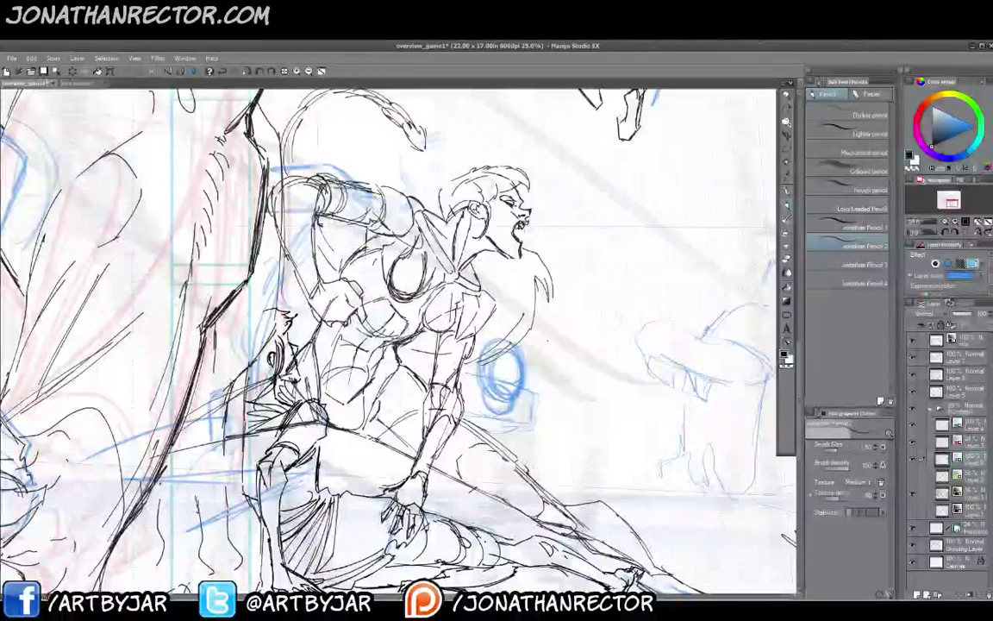
pyautogui.moveTo(512, 440); pyautogui.dragTo(529, 435)
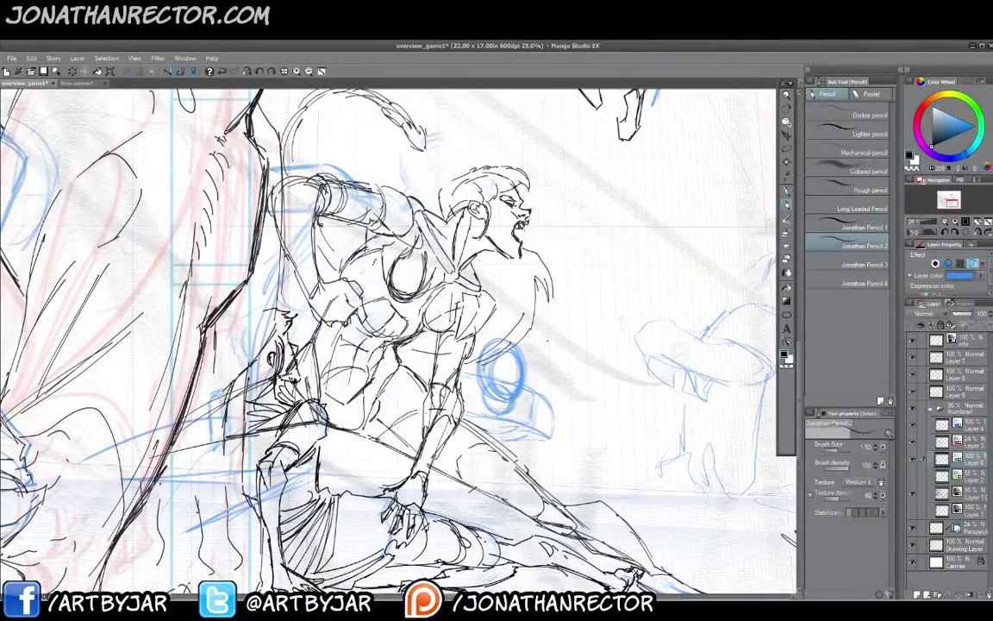
pyautogui.moveTo(552, 427)
pyautogui.mouseDown()
pyautogui.moveTo(549, 457)
pyautogui.moveTo(523, 439)
pyautogui.moveTo(549, 458)
pyautogui.mouseUp()
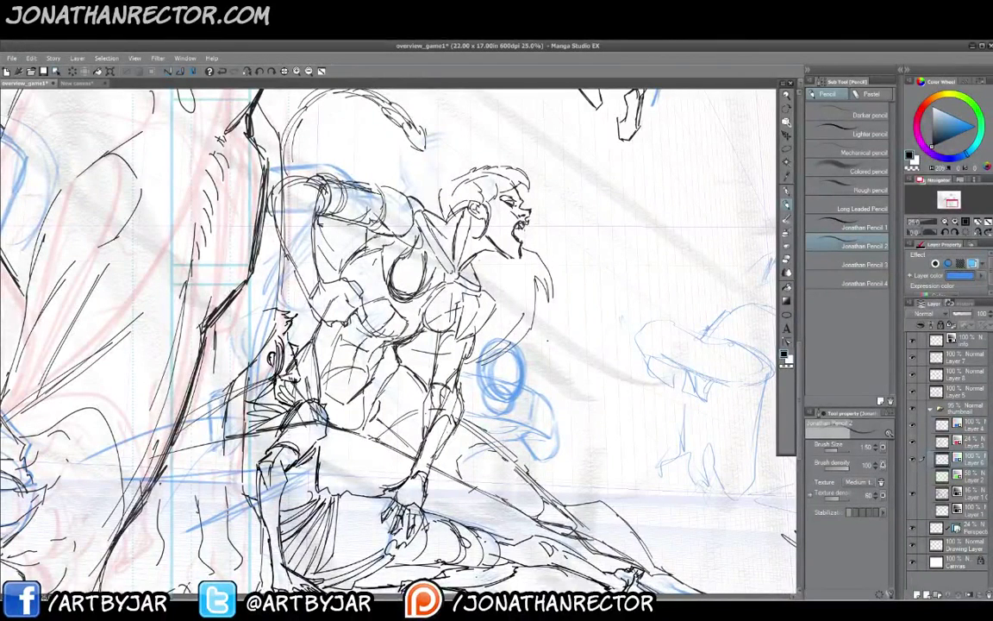
pyautogui.moveTo(548, 460); pyautogui.dragTo(553, 493)
pyautogui.moveTo(547, 341); pyautogui.dragTo(530, 301)
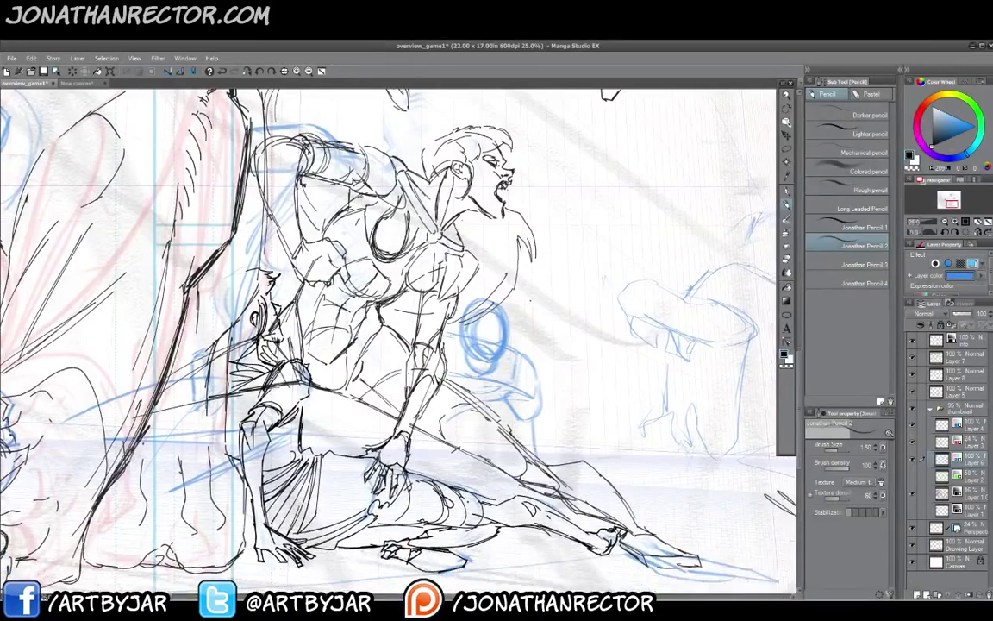
# - Rough in the new figure's torso, far arm, hand and legs in blue around the crouching woman's arm and thigh
pyautogui.moveTo(452, 362)
pyautogui.mouseDown()
pyautogui.moveTo(469, 426)
pyautogui.moveTo(480, 428)
pyautogui.mouseUp()
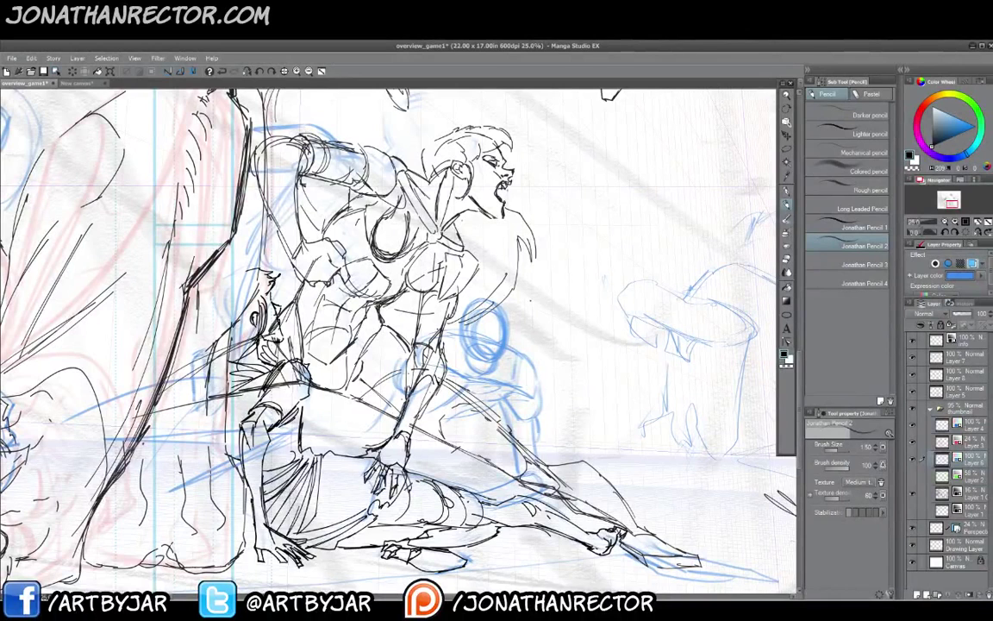
pyautogui.moveTo(391, 387); pyautogui.dragTo(369, 418)
pyautogui.moveTo(320, 382)
pyautogui.mouseDown()
pyautogui.moveTo(336, 392)
pyautogui.moveTo(313, 411)
pyautogui.moveTo(336, 407)
pyautogui.mouseUp()
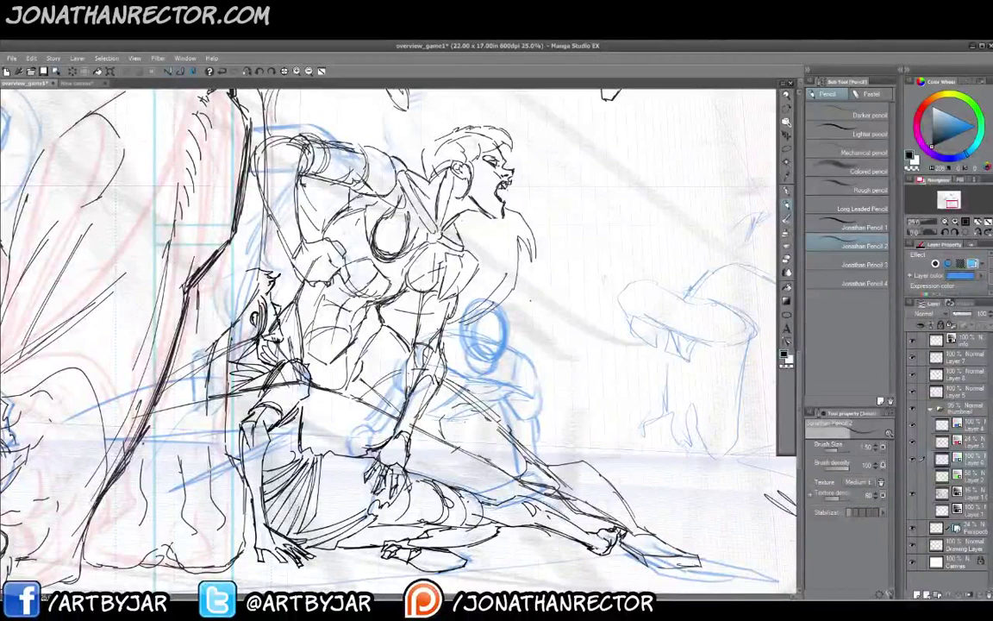
pyautogui.moveTo(384, 384)
pyautogui.mouseDown()
pyautogui.moveTo(407, 381)
pyautogui.moveTo(412, 388)
pyautogui.moveTo(392, 395)
pyautogui.moveTo(422, 402)
pyautogui.moveTo(434, 438)
pyautogui.moveTo(451, 440)
pyautogui.mouseUp()
pyautogui.moveTo(421, 407)
pyautogui.mouseDown()
pyautogui.moveTo(393, 428)
pyautogui.moveTo(417, 435)
pyautogui.mouseUp()
pyautogui.moveTo(420, 401); pyautogui.dragTo(392, 431)
pyautogui.moveTo(390, 415); pyautogui.dragTo(378, 427)
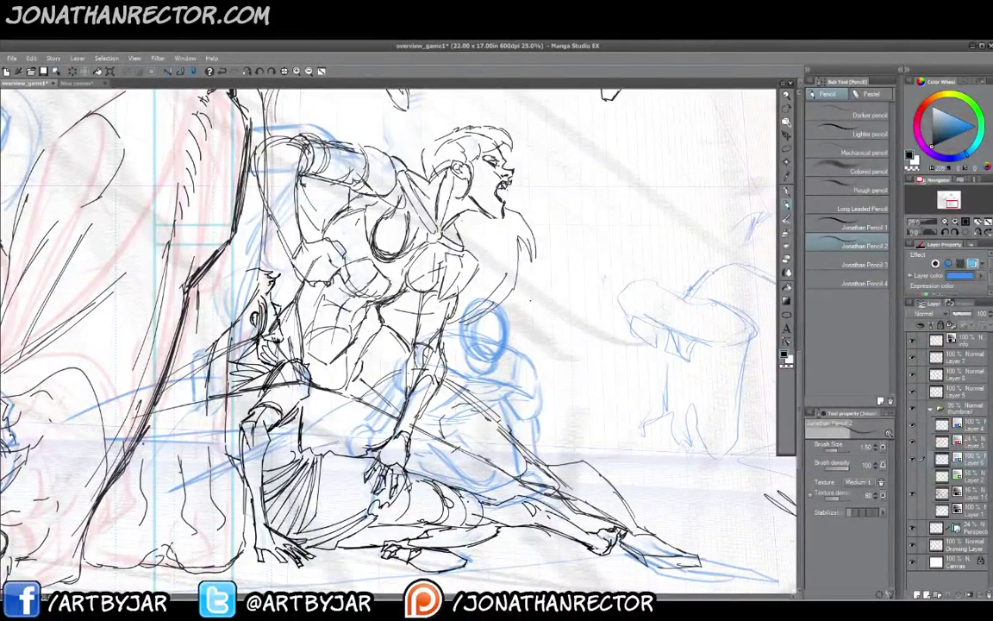
# - Lighten the new figure's blue rough with the Softer eraser and clear stray blue lines around the crouching woman's legs
pyautogui.press('e')
pyautogui.moveTo(293, 431)
pyautogui.mouseDown()
pyautogui.moveTo(243, 465)
pyautogui.moveTo(203, 475)
pyautogui.mouseUp()
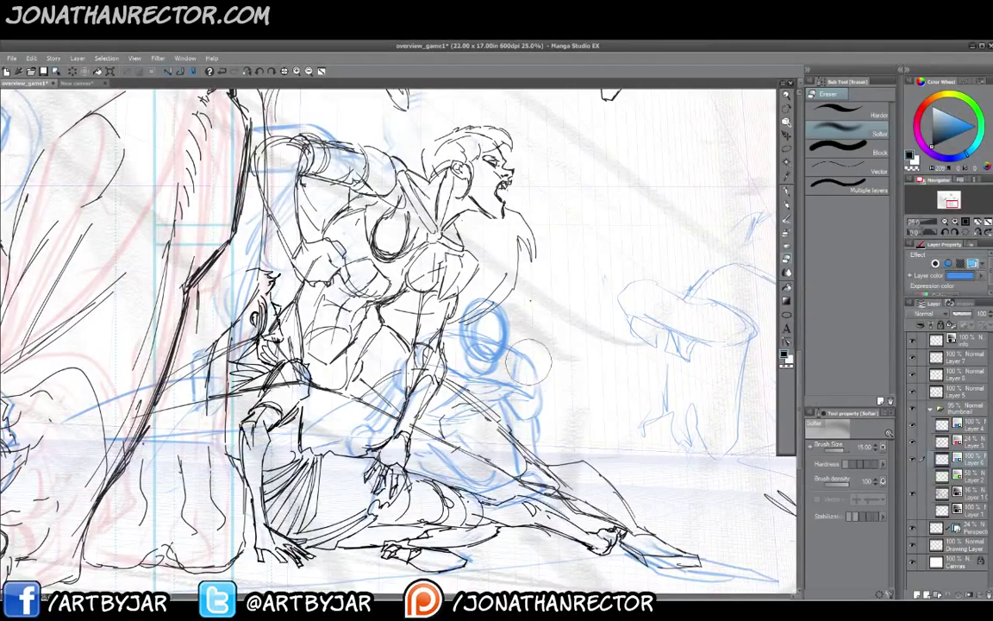
pyautogui.press('p')
pyautogui.press('e')
pyautogui.moveTo(349, 339); pyautogui.dragTo(459, 423)
pyautogui.press('p')
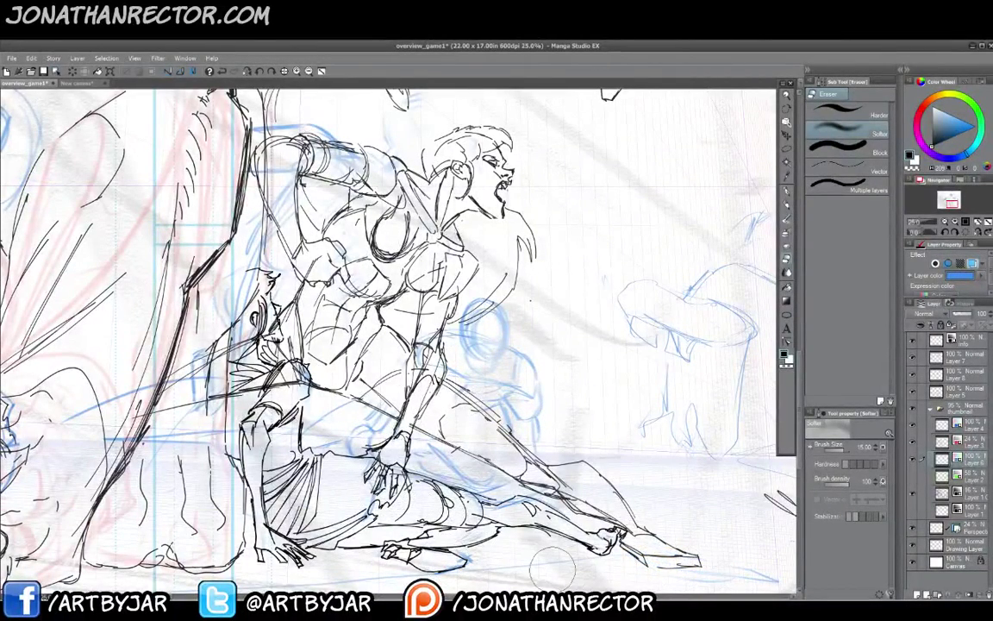
# - Refine the new figure's head, facial features, hair and shoulder in blue pencil, alternating with light erasing
pyautogui.press('p')
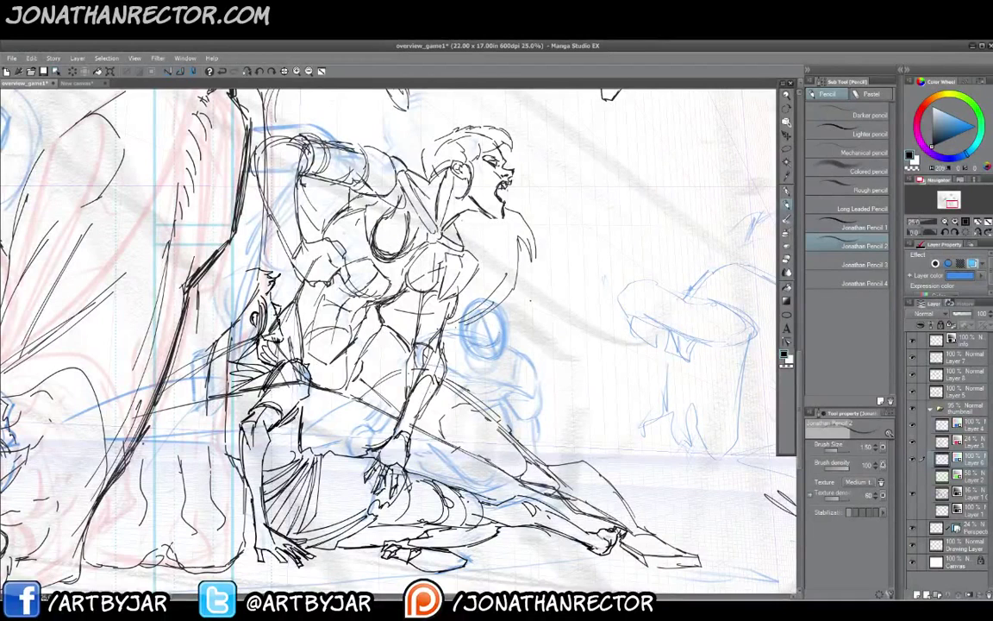
pyautogui.moveTo(446, 331); pyautogui.dragTo(453, 324)
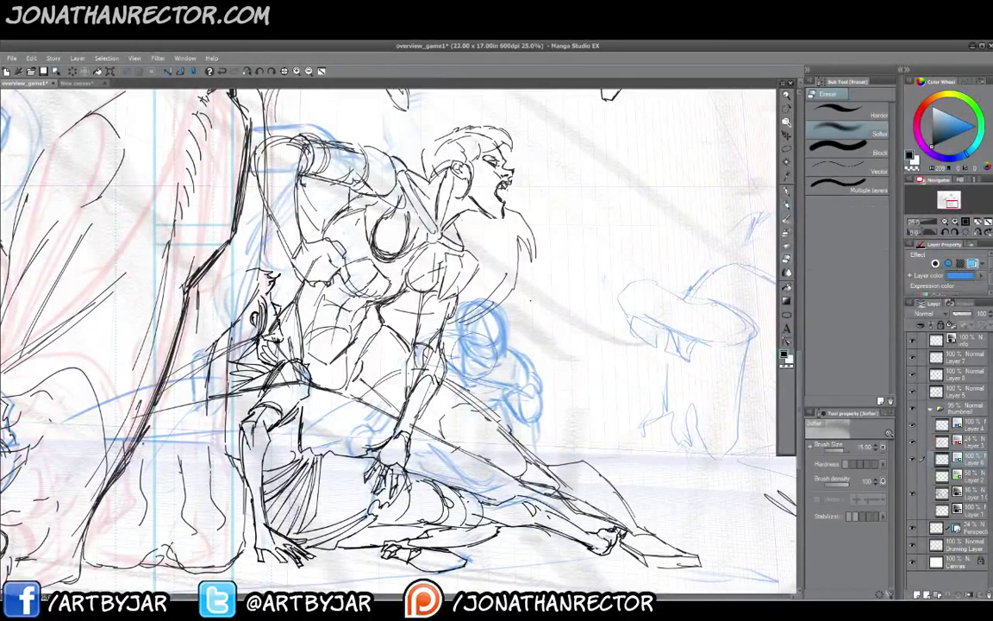
pyautogui.press('e')
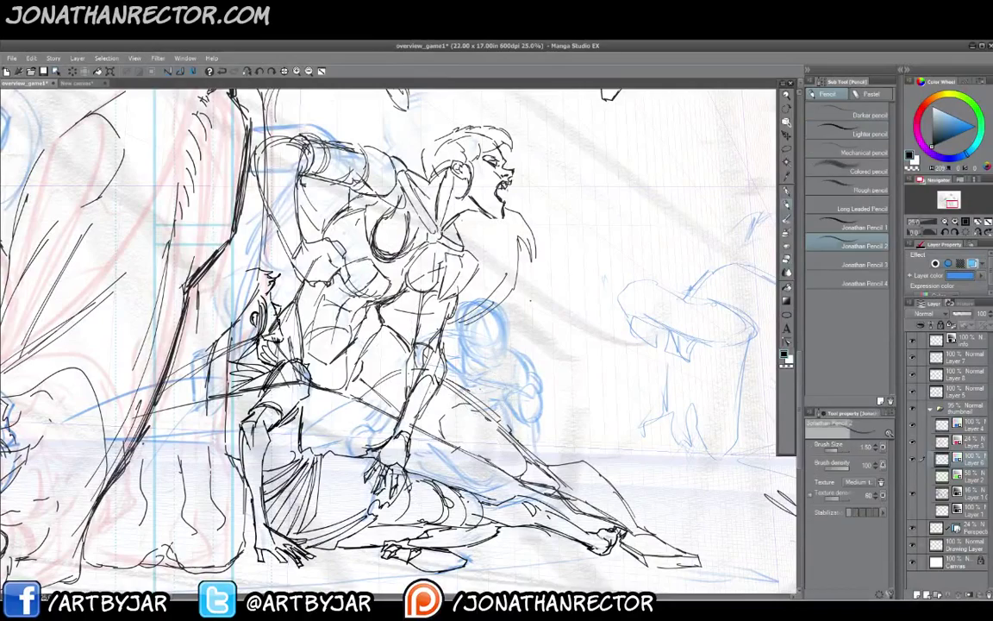
pyautogui.press('p')
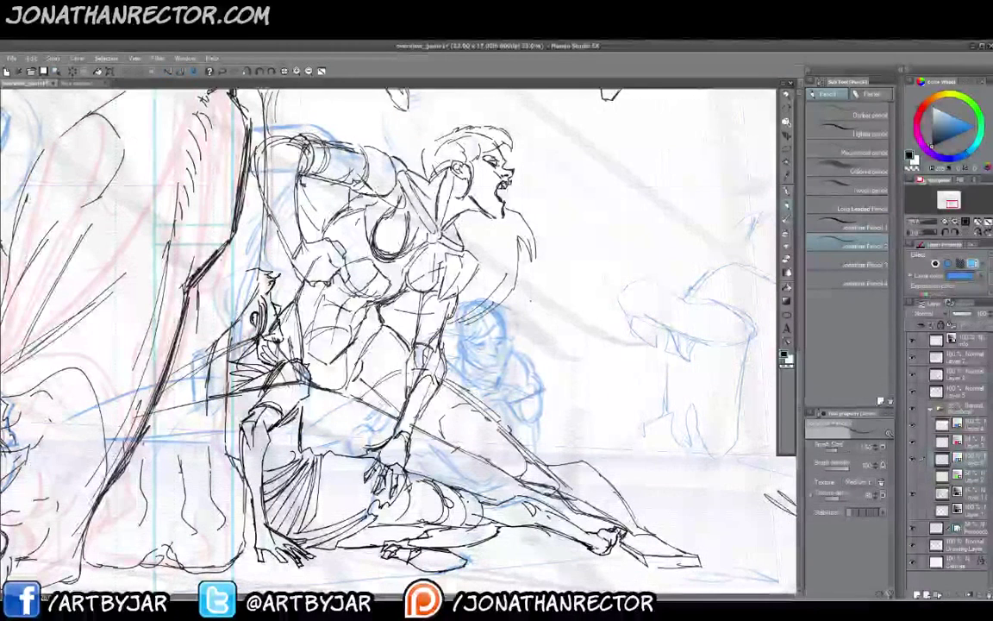
pyautogui.moveTo(490, 351)
pyautogui.mouseDown()
pyautogui.moveTo(488, 379)
pyautogui.moveTo(456, 372)
pyautogui.moveTo(461, 391)
pyautogui.mouseUp()
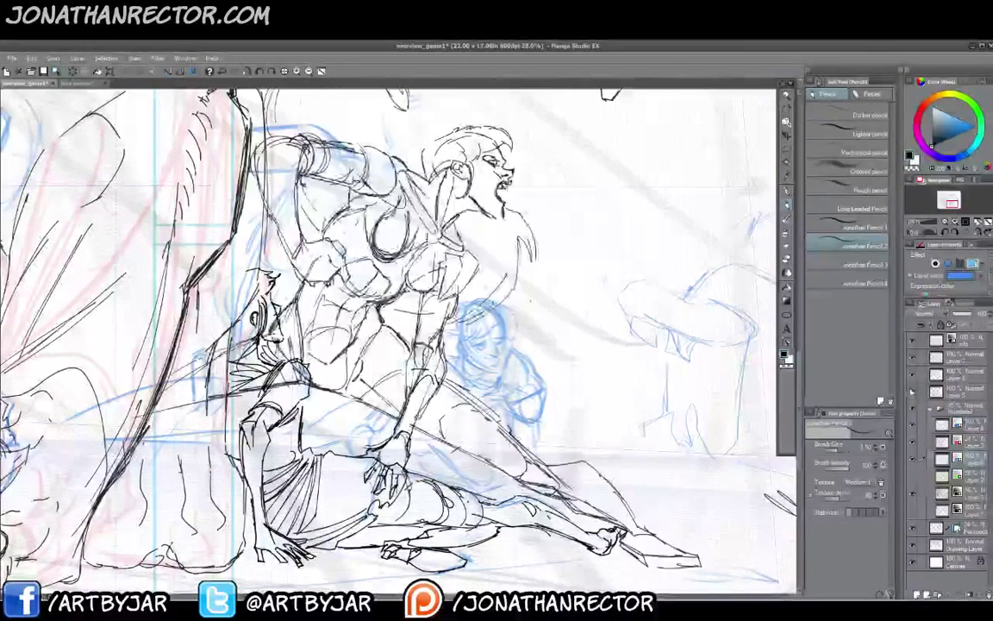
# - Ink the new figure's eyes, nose, mouth and face outline on Layer 8 with the C-Tek marker
pyautogui.click(913, 374)
pyautogui.click(913, 374)
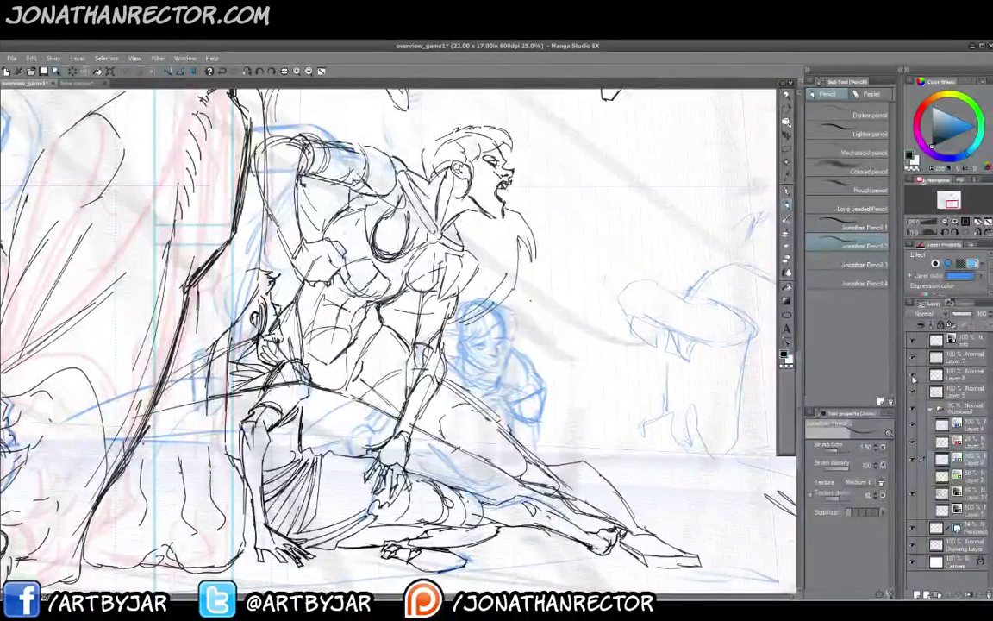
pyautogui.press('p')
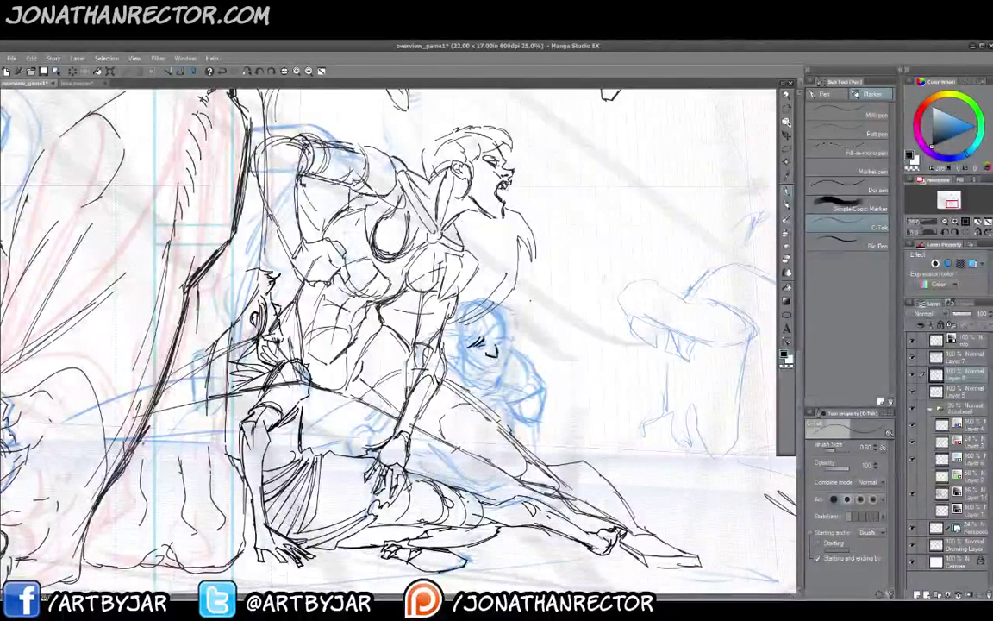
pyautogui.moveTo(505, 325); pyautogui.dragTo(495, 337)
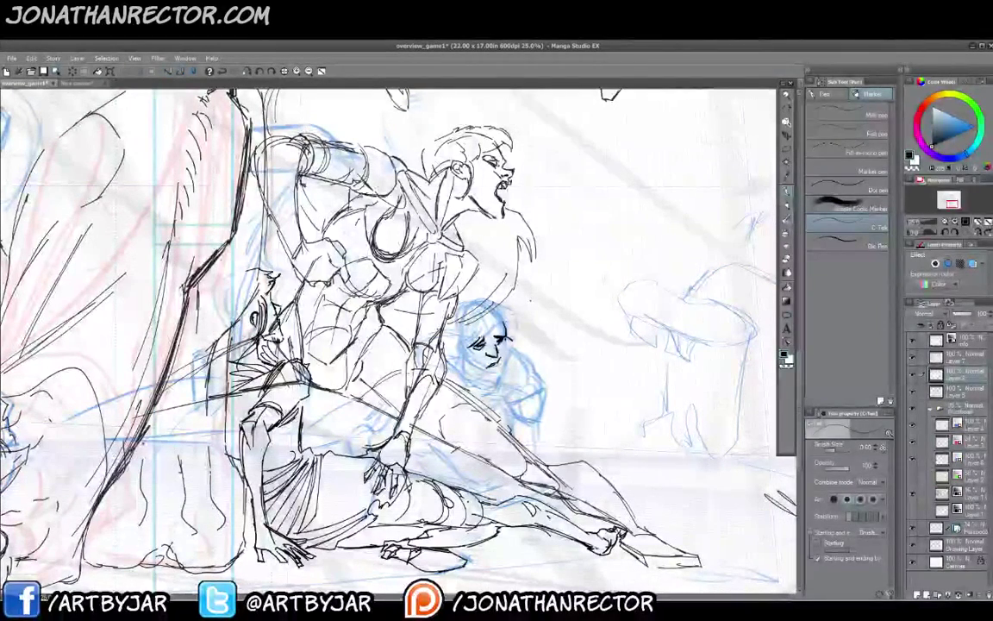
pyautogui.moveTo(512, 348)
pyautogui.mouseDown()
pyautogui.moveTo(500, 371)
pyautogui.moveTo(464, 359)
pyautogui.mouseUp()
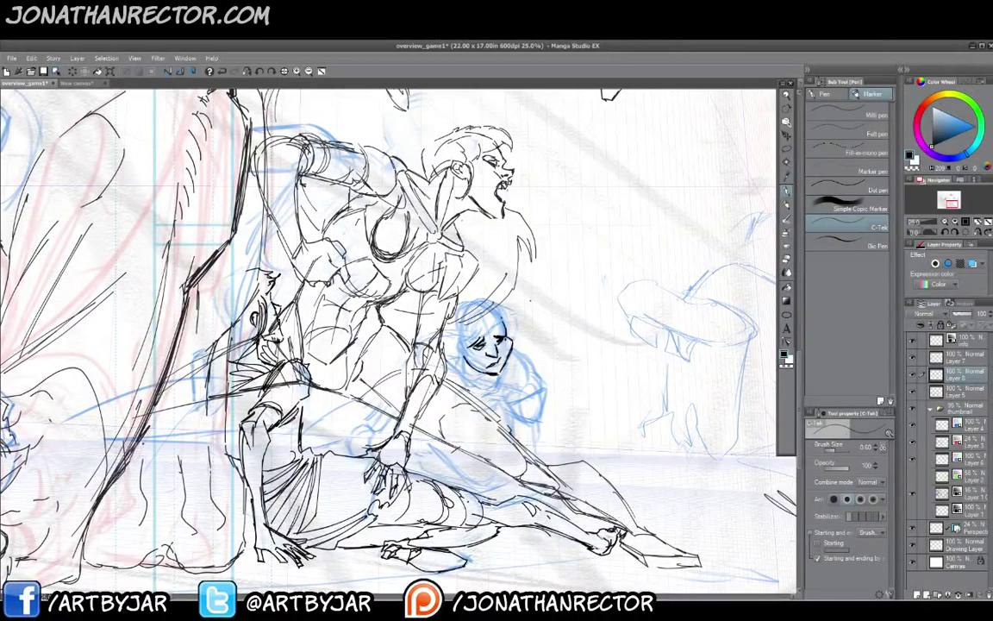
pyautogui.moveTo(506, 316); pyautogui.dragTo(465, 345)
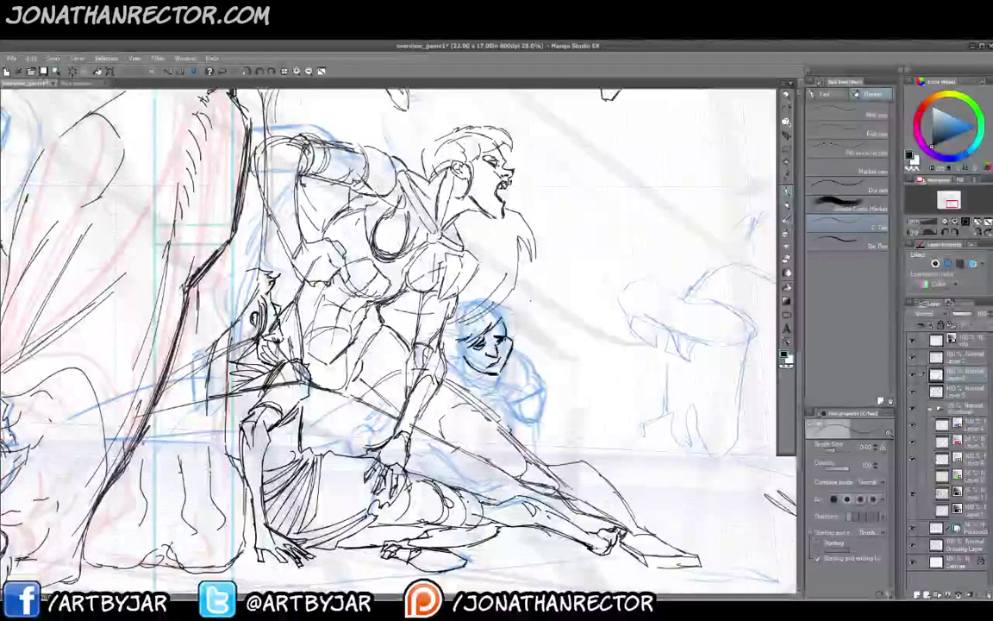
# - Ink the new figure's hair, ear, neck, collar, shoulder and arm over the blue rough
pyautogui.moveTo(503, 305); pyautogui.dragTo(518, 310)
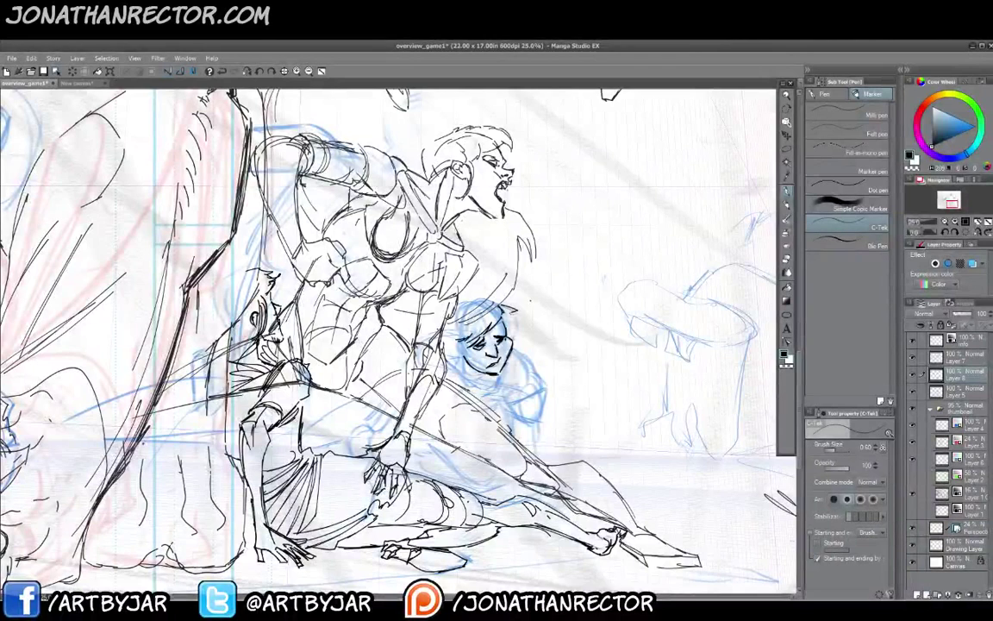
pyautogui.moveTo(459, 282); pyautogui.dragTo(465, 292)
pyautogui.moveTo(452, 344); pyautogui.dragTo(456, 354)
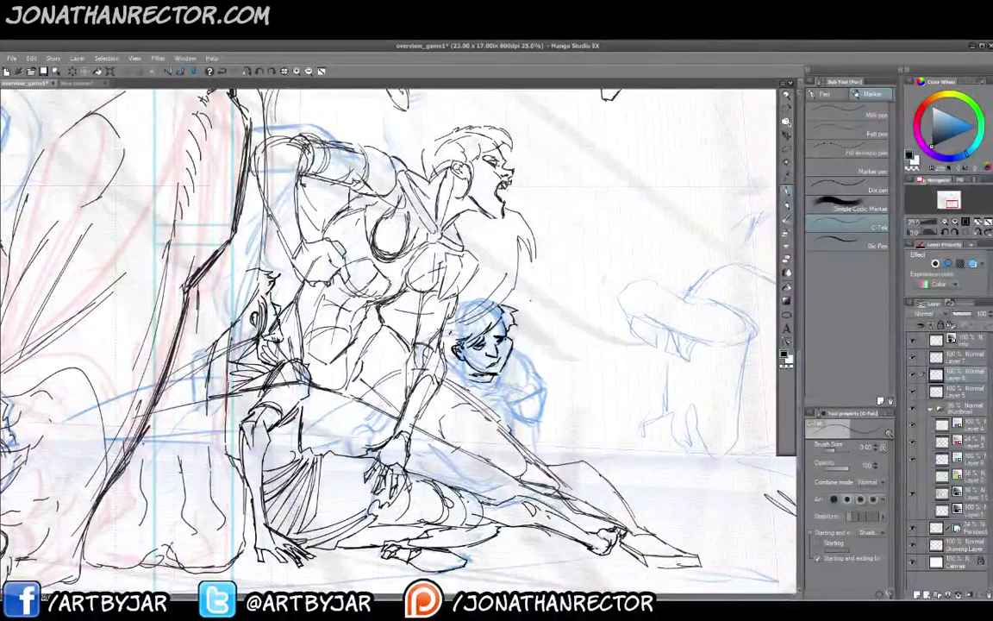
pyautogui.moveTo(459, 361); pyautogui.dragTo(465, 378)
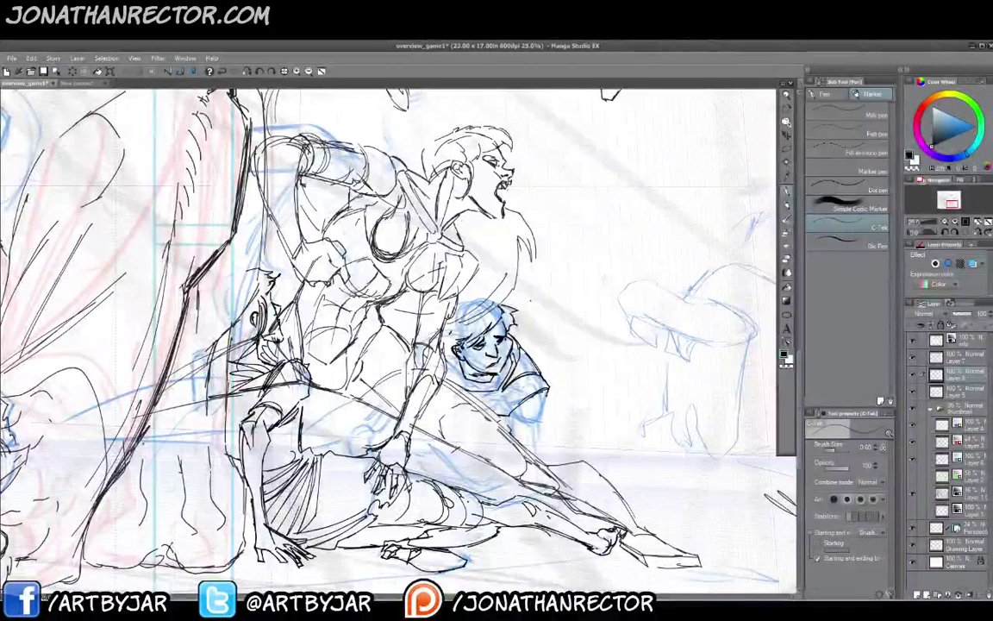
pyautogui.moveTo(548, 391); pyautogui.dragTo(537, 451)
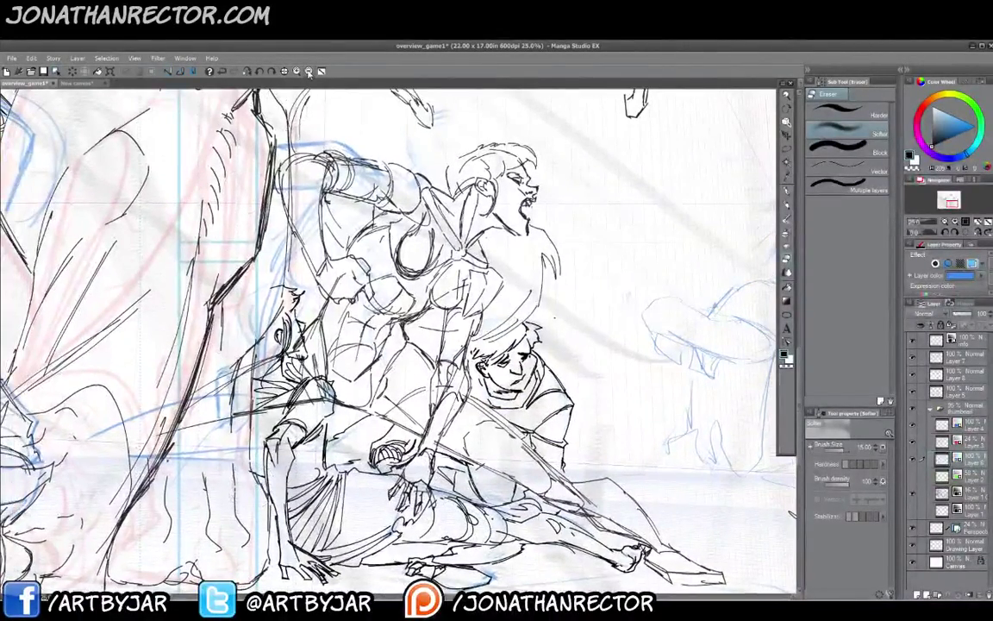
# - Review the whole spread, from the giant creature to the crouching group and the airborne figures
pyautogui.click(309, 71)
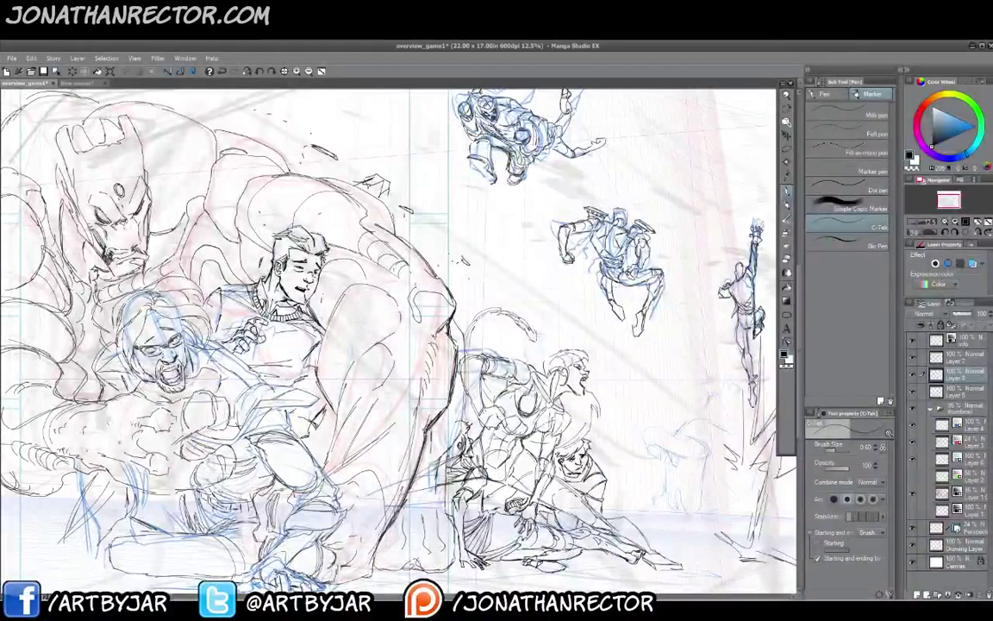
pyautogui.moveTo(561, 210); pyautogui.dragTo(665, 160)
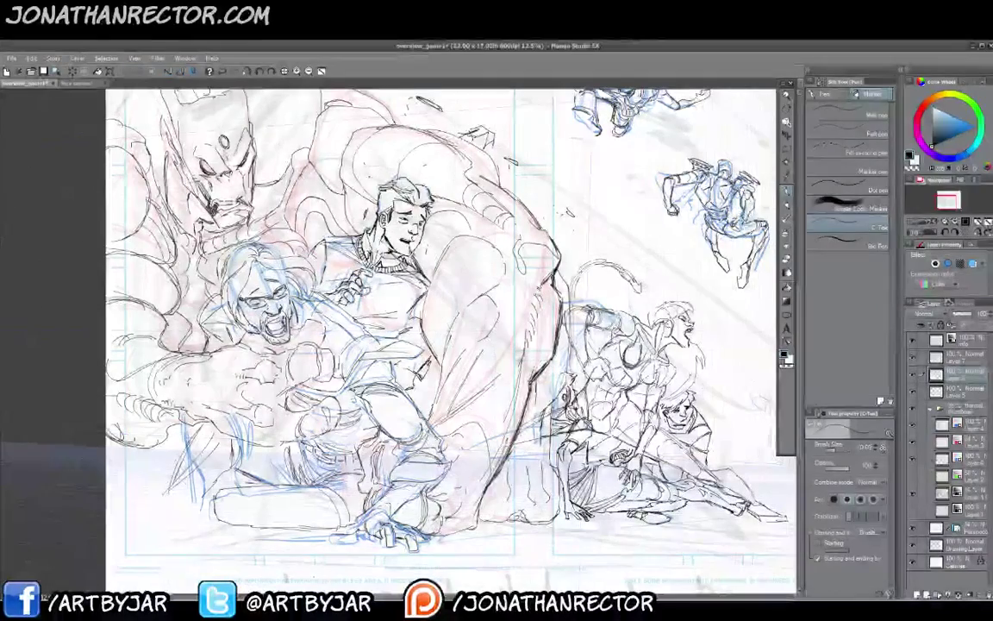
pyautogui.moveTo(380, 362); pyautogui.dragTo(259, 423)
pyautogui.moveTo(349, 493); pyautogui.dragTo(309, 537)
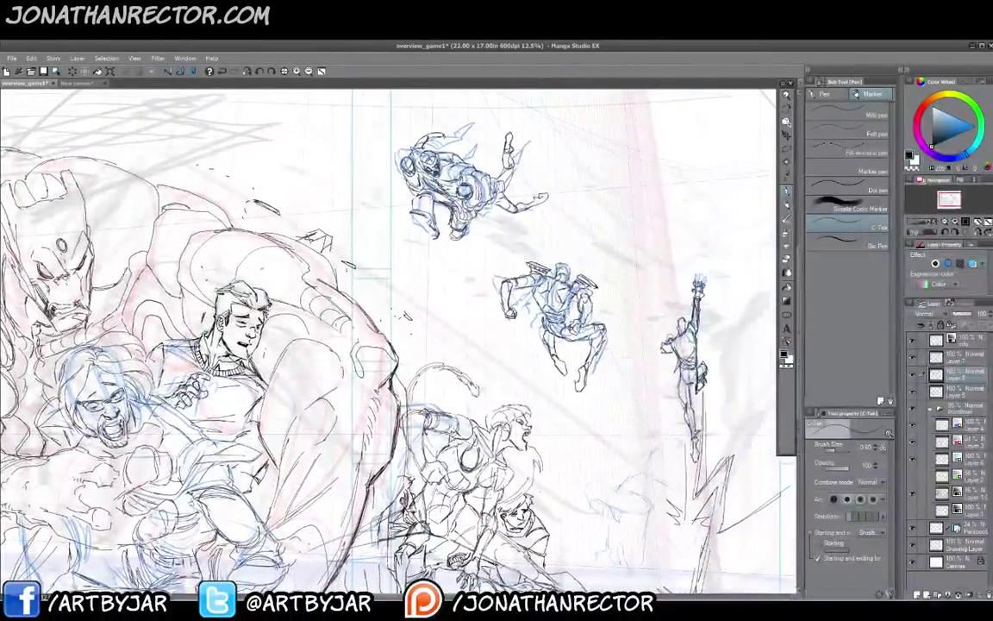
pyautogui.moveTo(299, 423); pyautogui.dragTo(179, 401)
pyautogui.moveTo(255, 450); pyautogui.dragTo(262, 443)
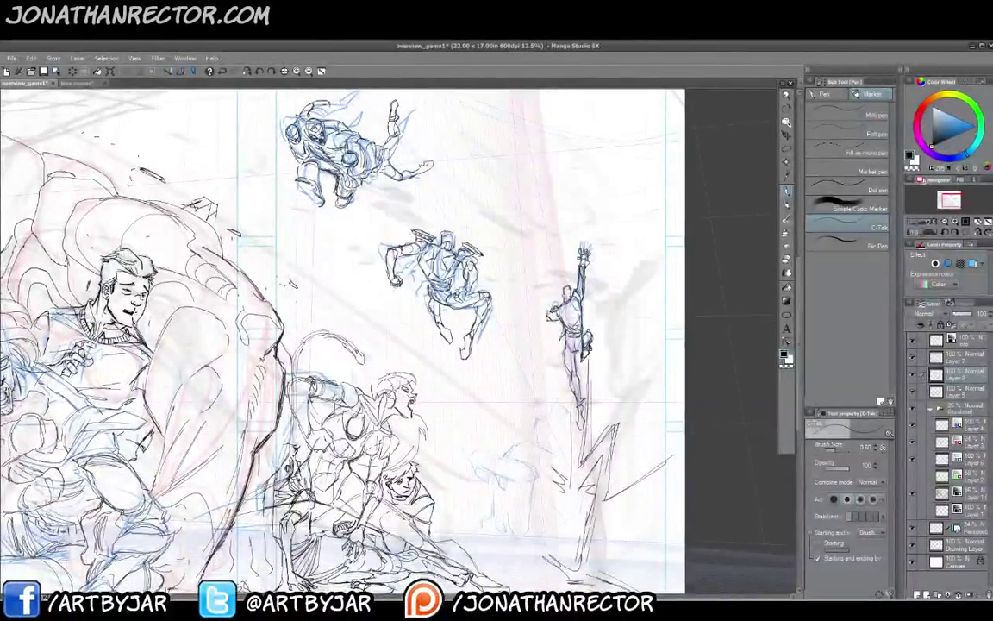
# - Switch to Layer 4 and use the Softer eraser to clear the faint background rough and the blue lines around the rightmost airborne figure
pyautogui.moveTo(259, 559); pyautogui.dragTo(273, 529)
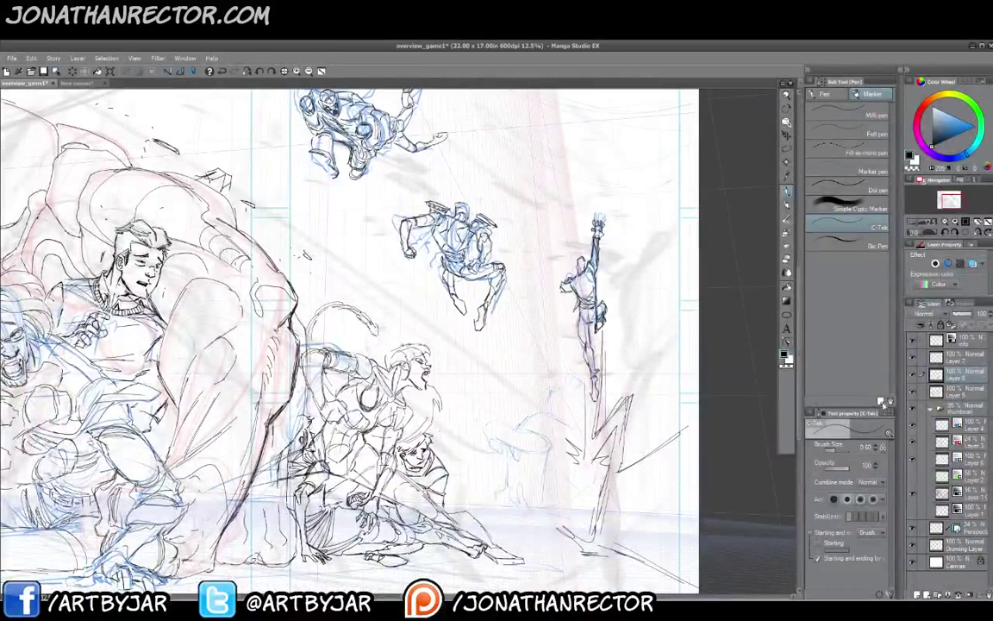
pyautogui.click(960, 429)
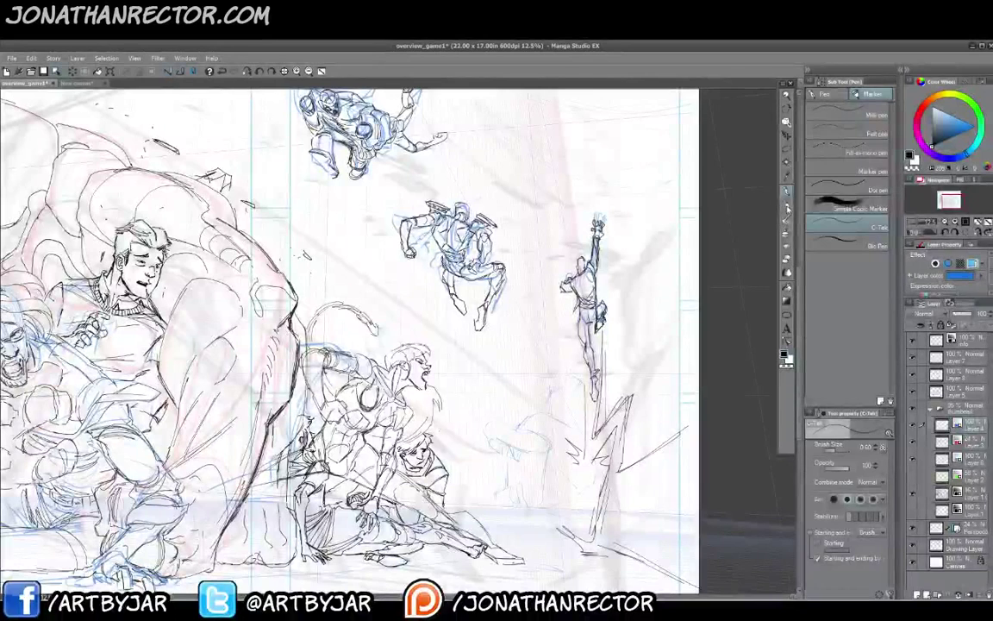
pyautogui.press('p')
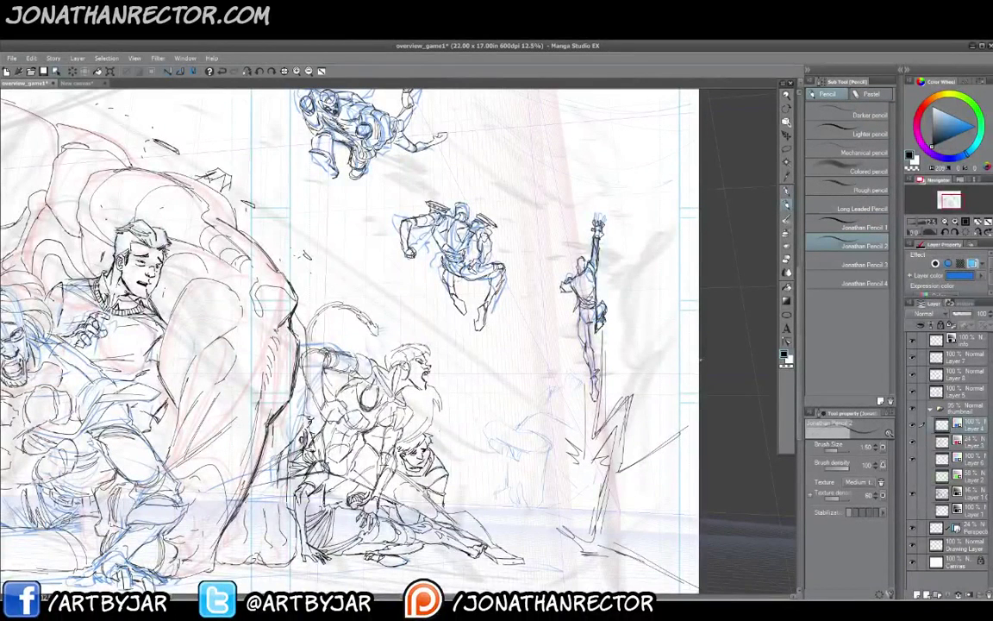
pyautogui.press('e')
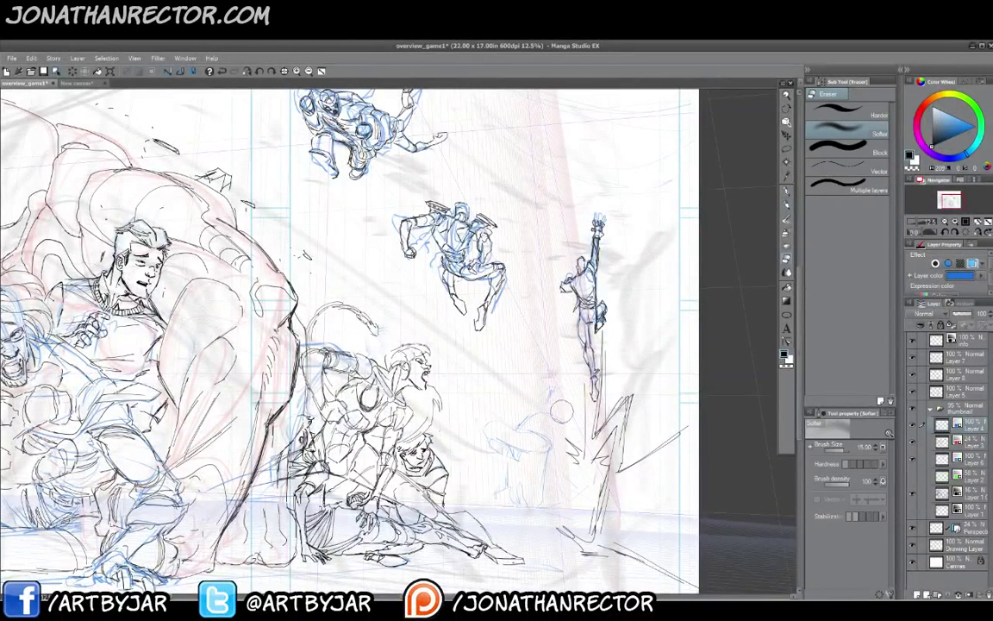
pyautogui.moveTo(511, 415); pyautogui.dragTo(516, 493)
pyautogui.moveTo(597, 257); pyautogui.dragTo(589, 404)
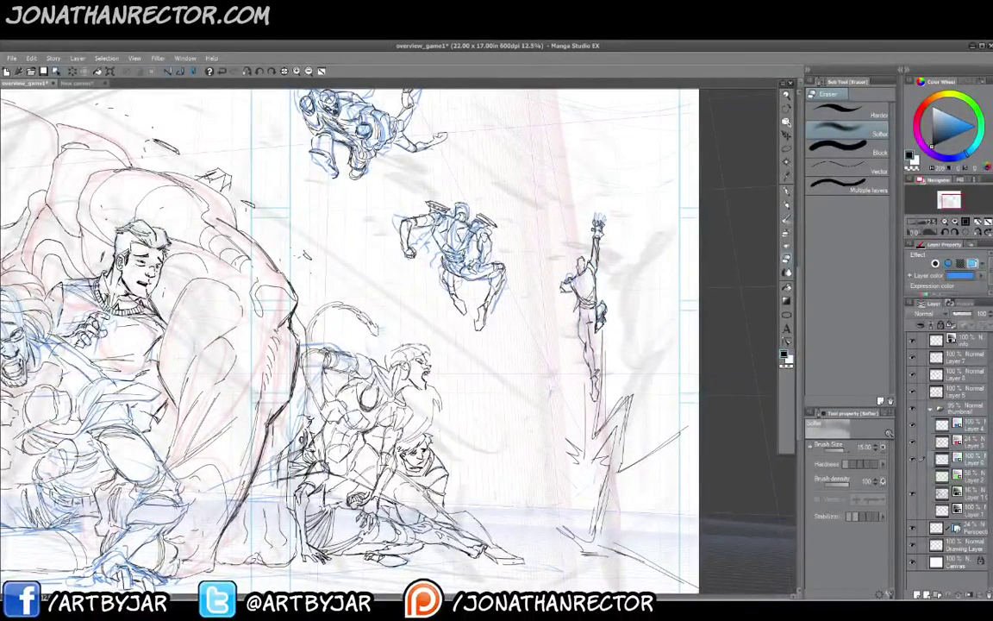
# - Erase the blue construction lines on Layer 6 from the middle and upper airborne figures, and save the spread
pyautogui.moveTo(483, 250)
pyautogui.mouseDown()
pyautogui.moveTo(445, 222)
pyautogui.moveTo(416, 260)
pyautogui.mouseUp()
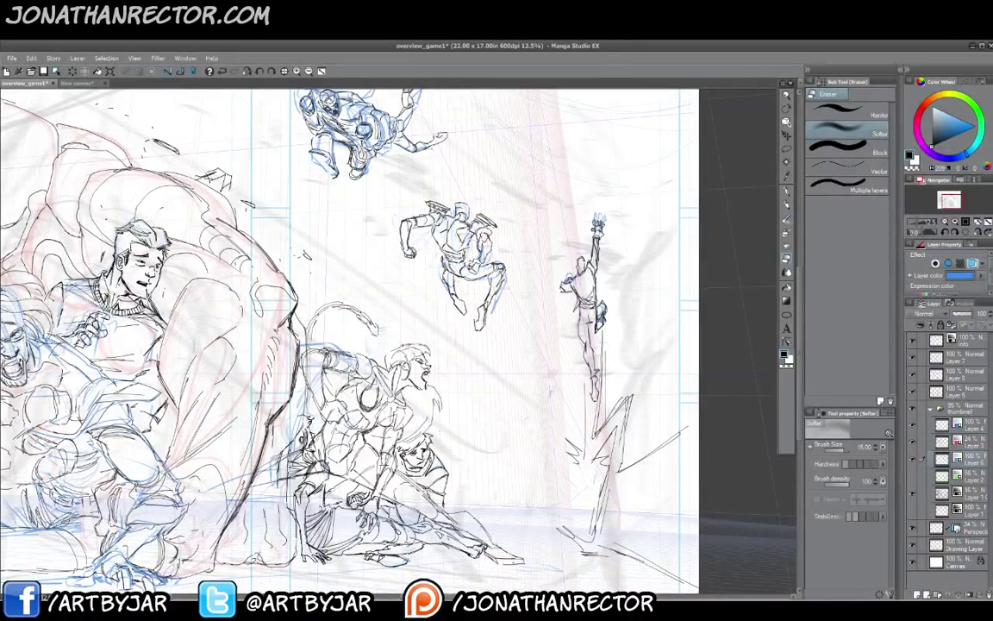
pyautogui.moveTo(321, 107); pyautogui.dragTo(366, 129)
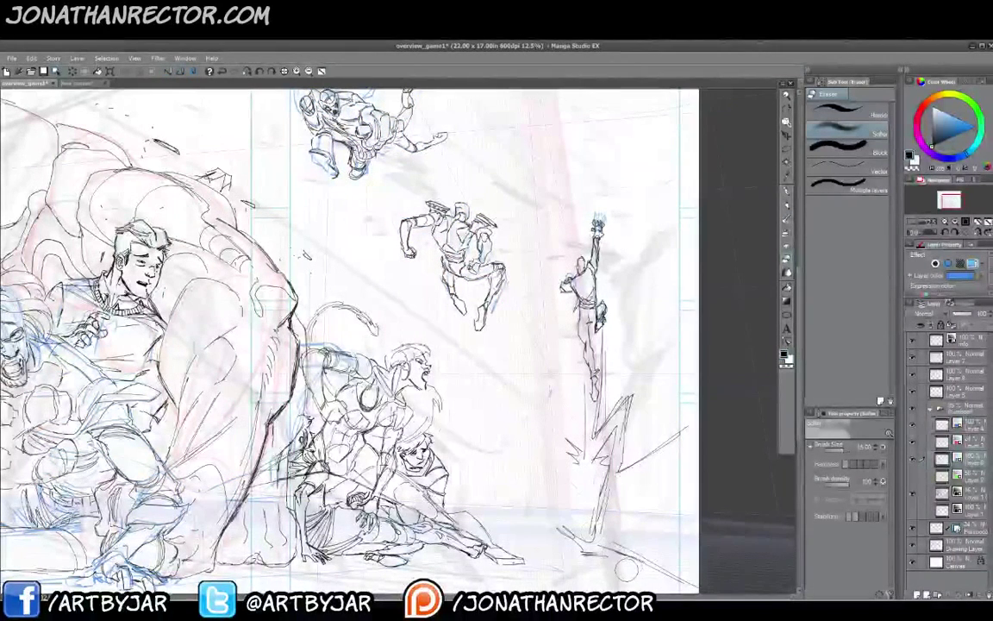
pyautogui.moveTo(159, 509); pyautogui.dragTo(217, 501)
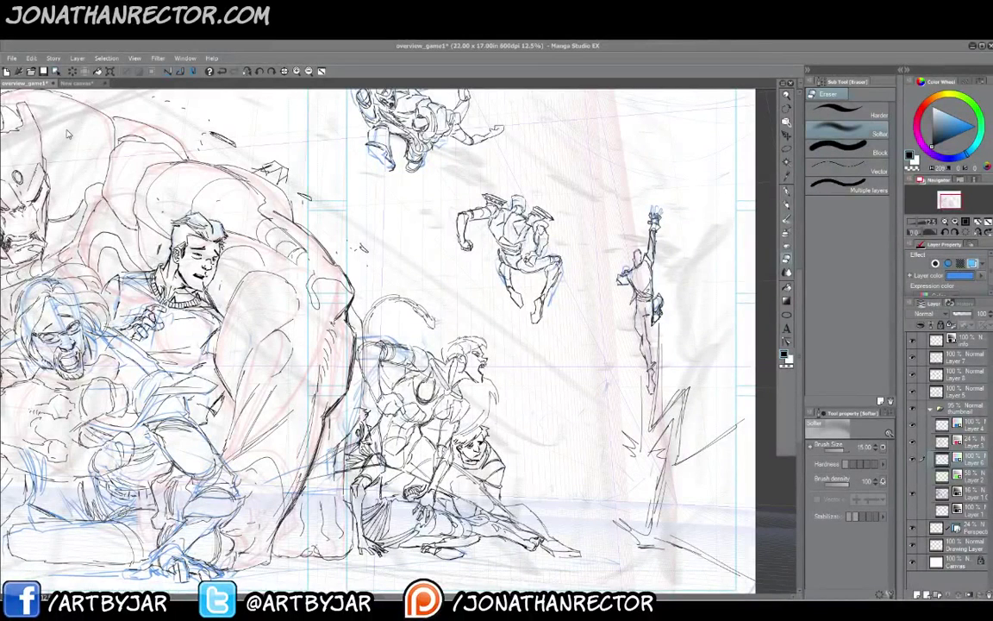
pyautogui.hotkey('ctrl', 's')
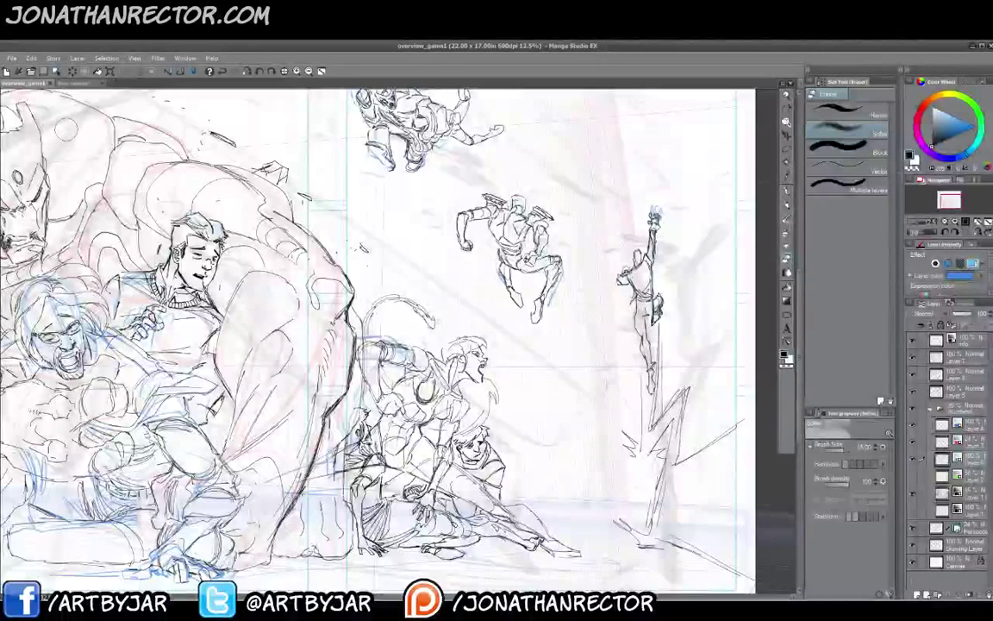